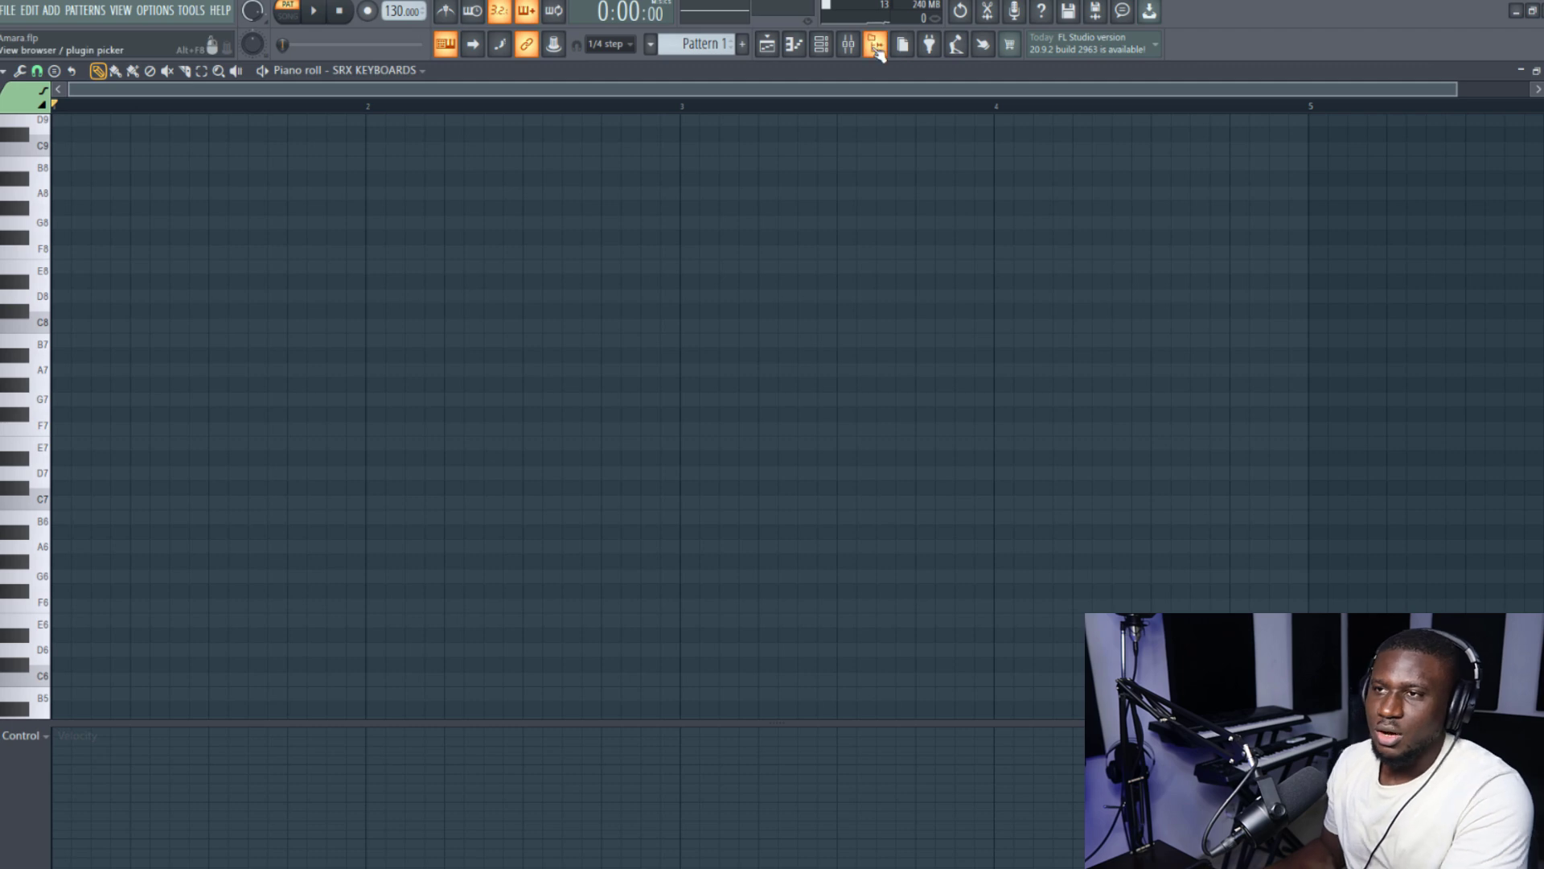
Step: Expand the SC TUTS Chart buster Midi chord pack inside the PERCS sample folder
scroll(153, 450, down, 5)
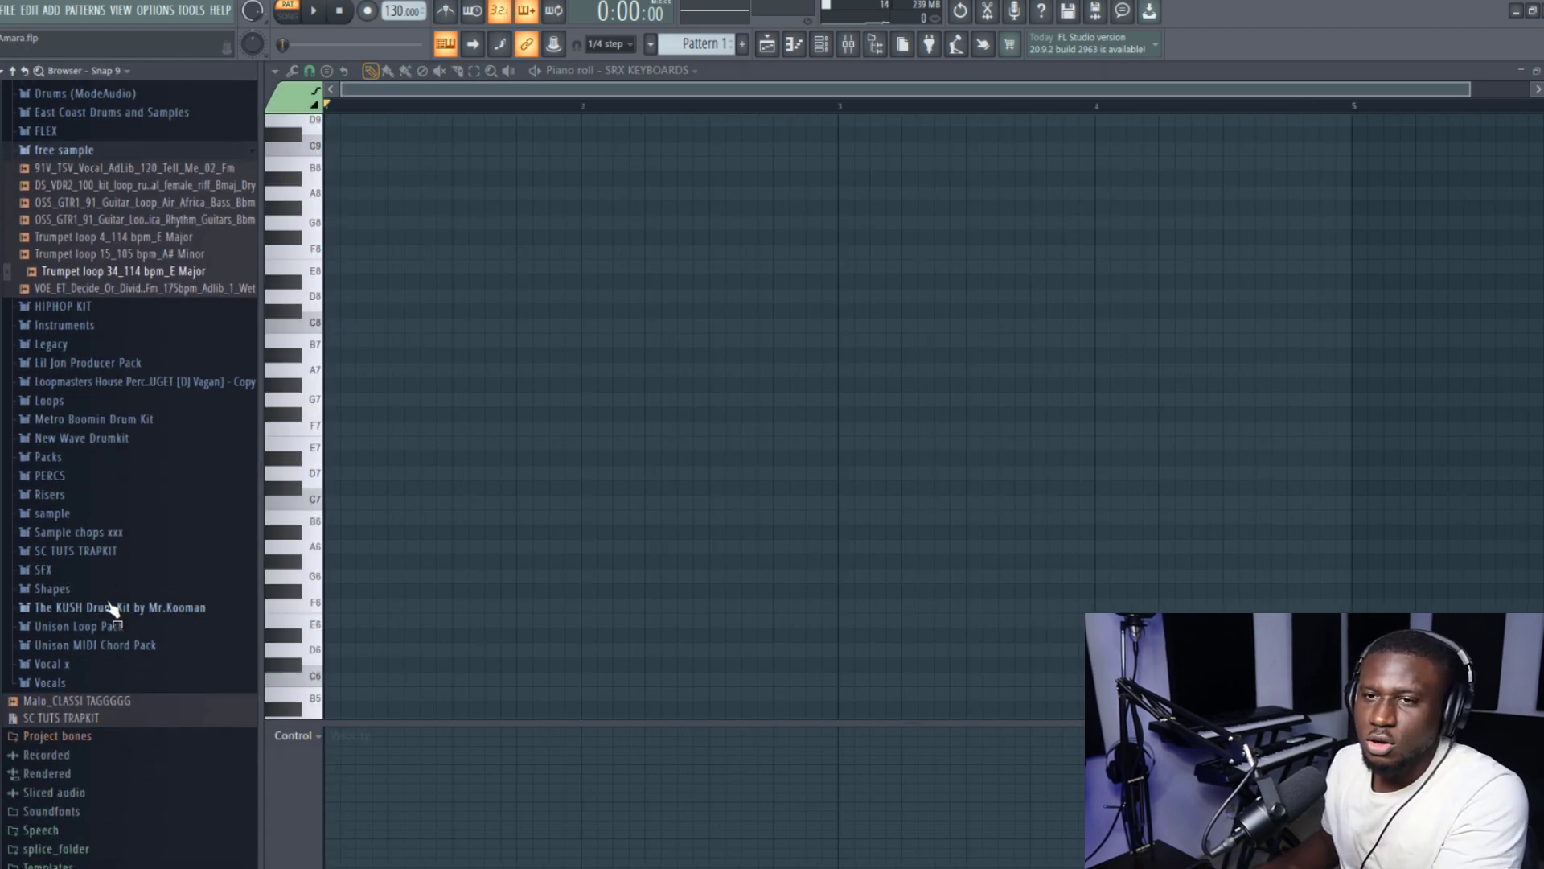
click(92, 478)
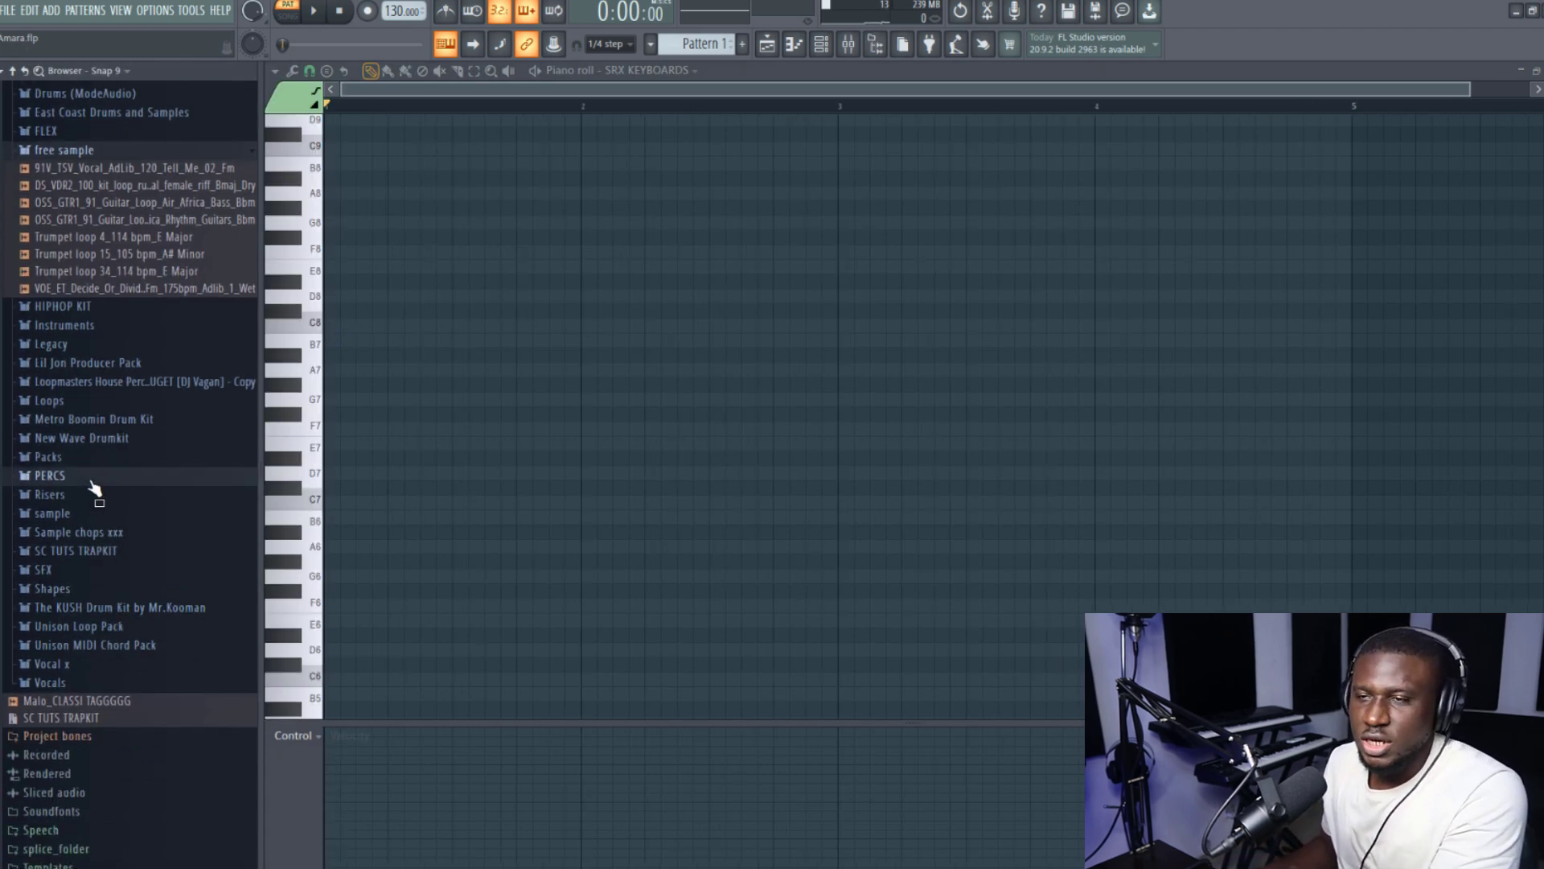
scroll(103, 627, down, 2)
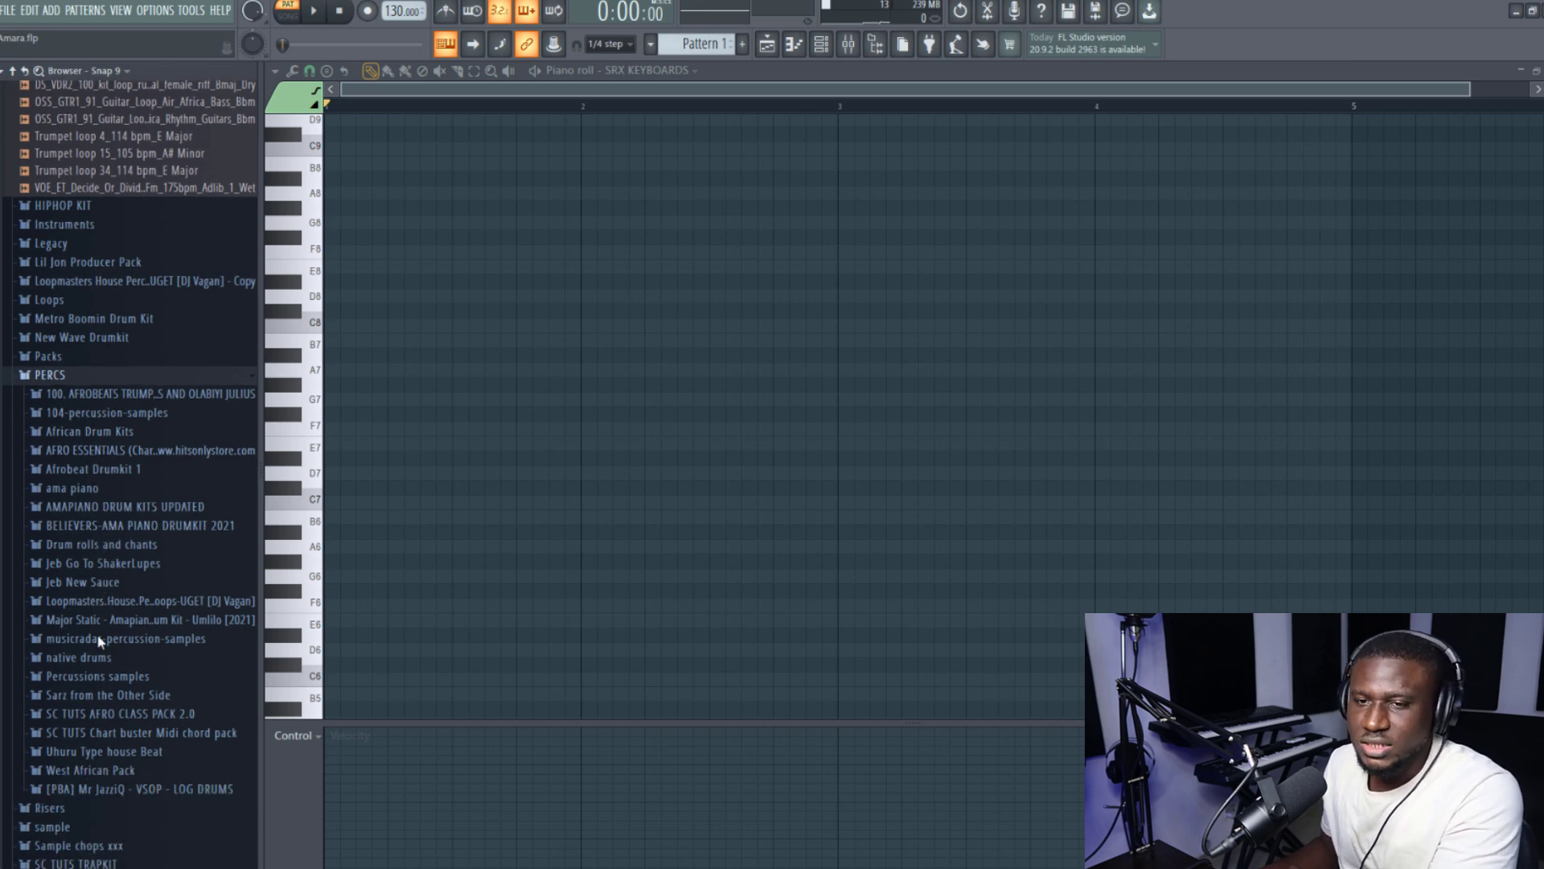
click(138, 728)
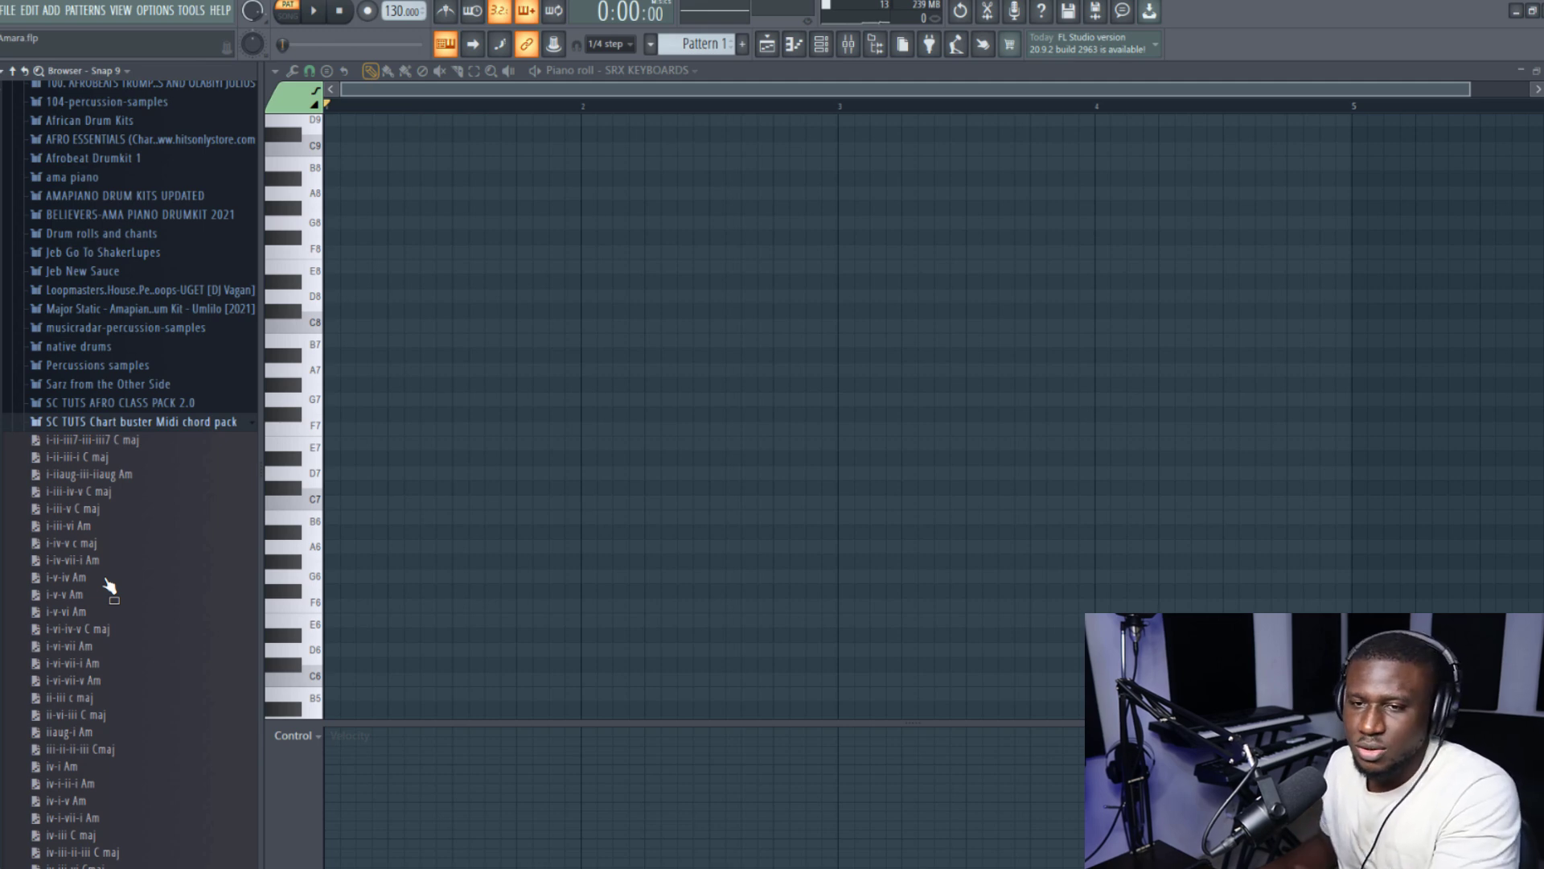
Step: Audition the i-iv-vii-i Am and iii-ii-ii-iii Cmaj chord files in the SRX KEYBOARDS piano roll
drag(443, 422, 524, 386)
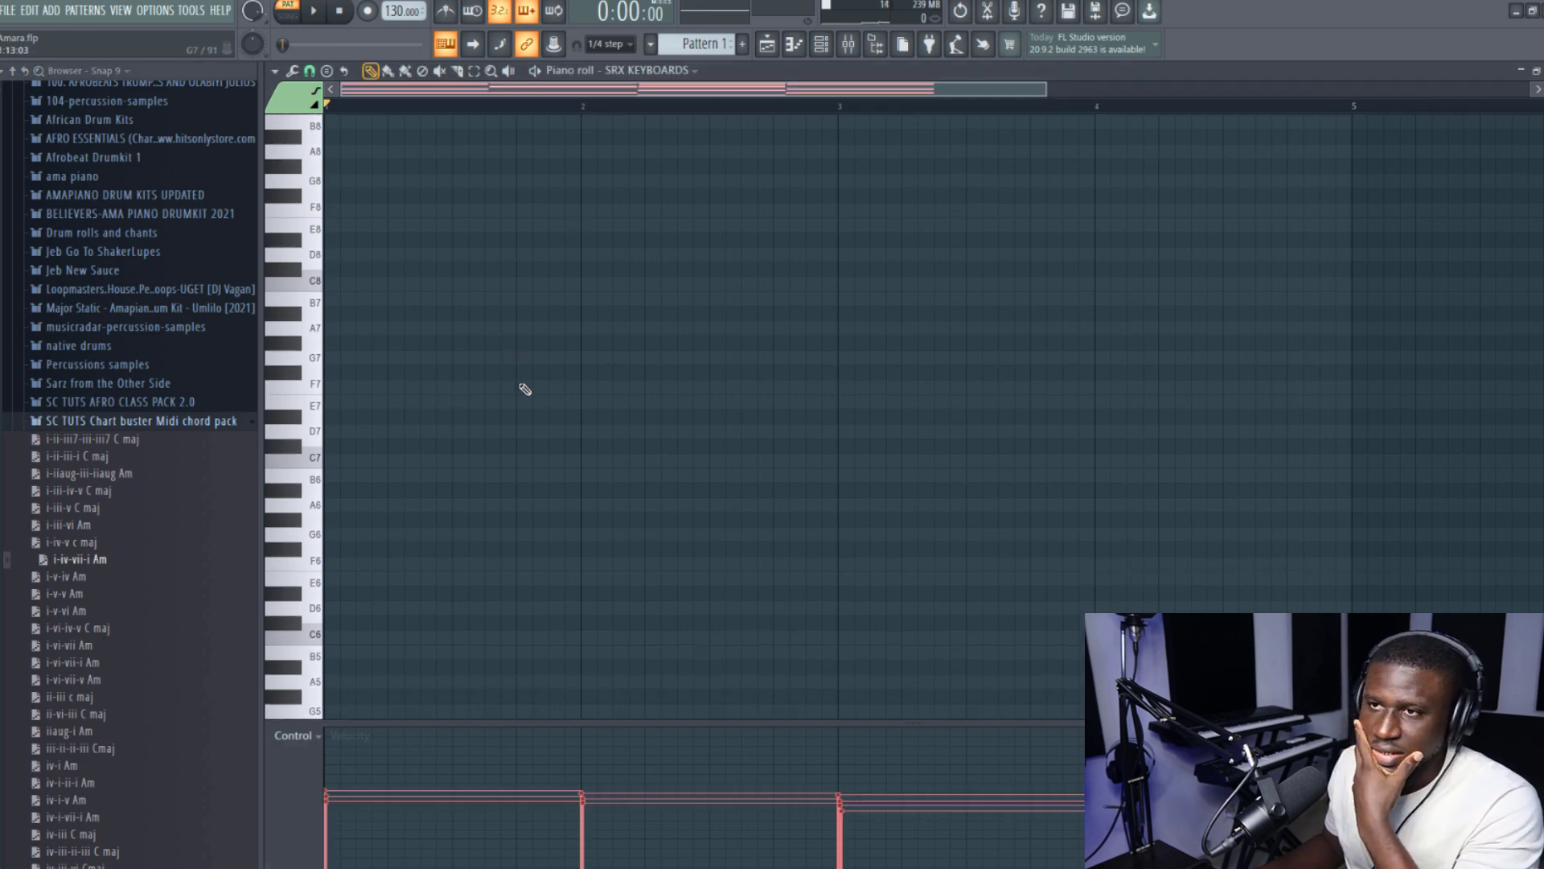
key(space)
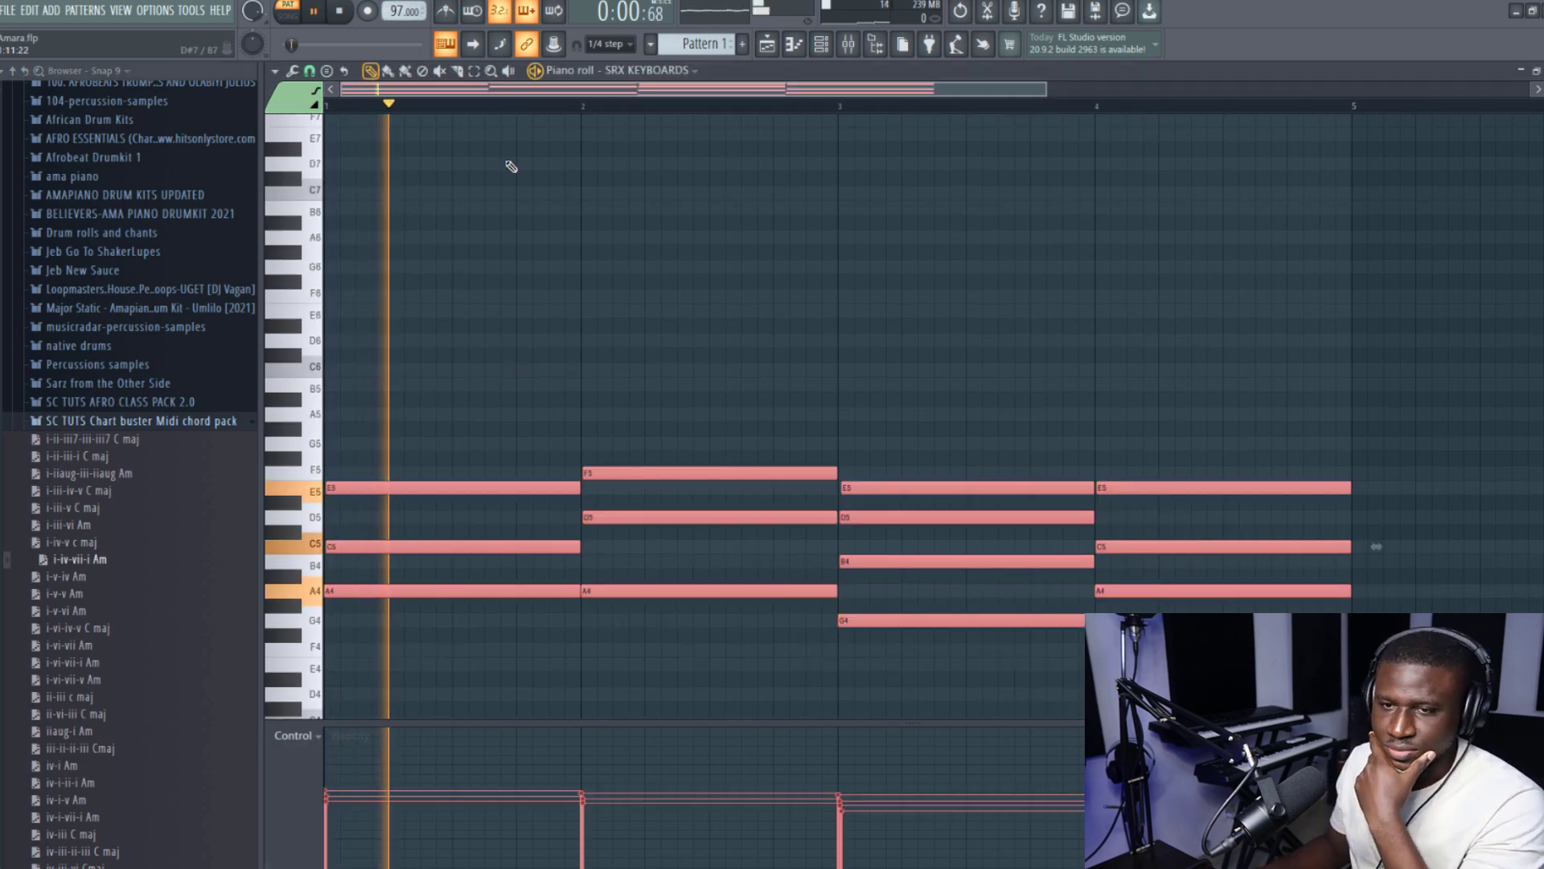
scroll(595, 268, down, 3)
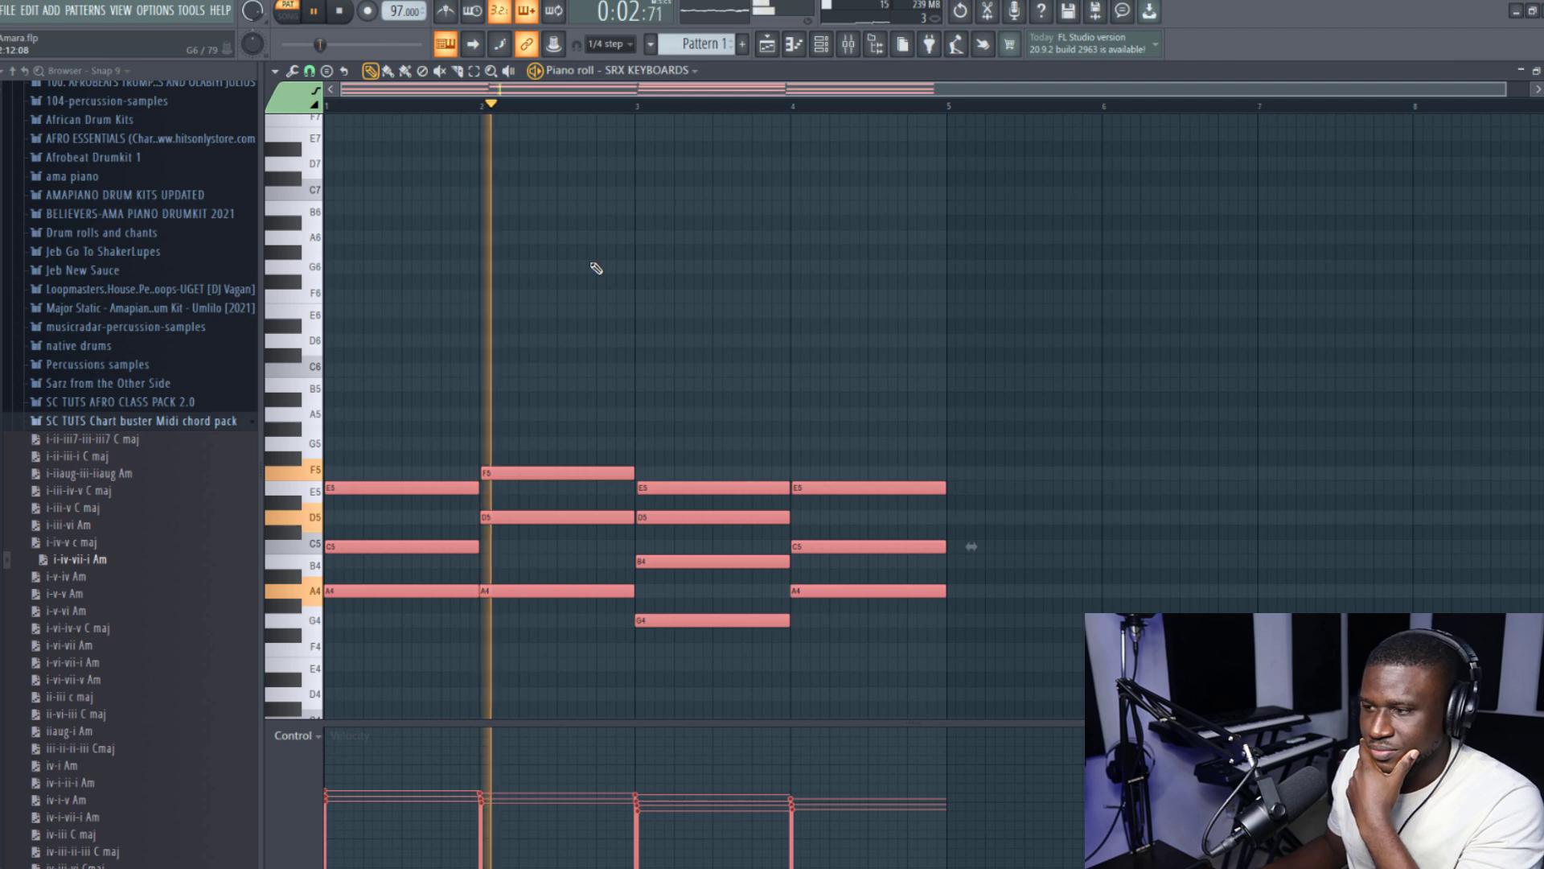
click(595, 270)
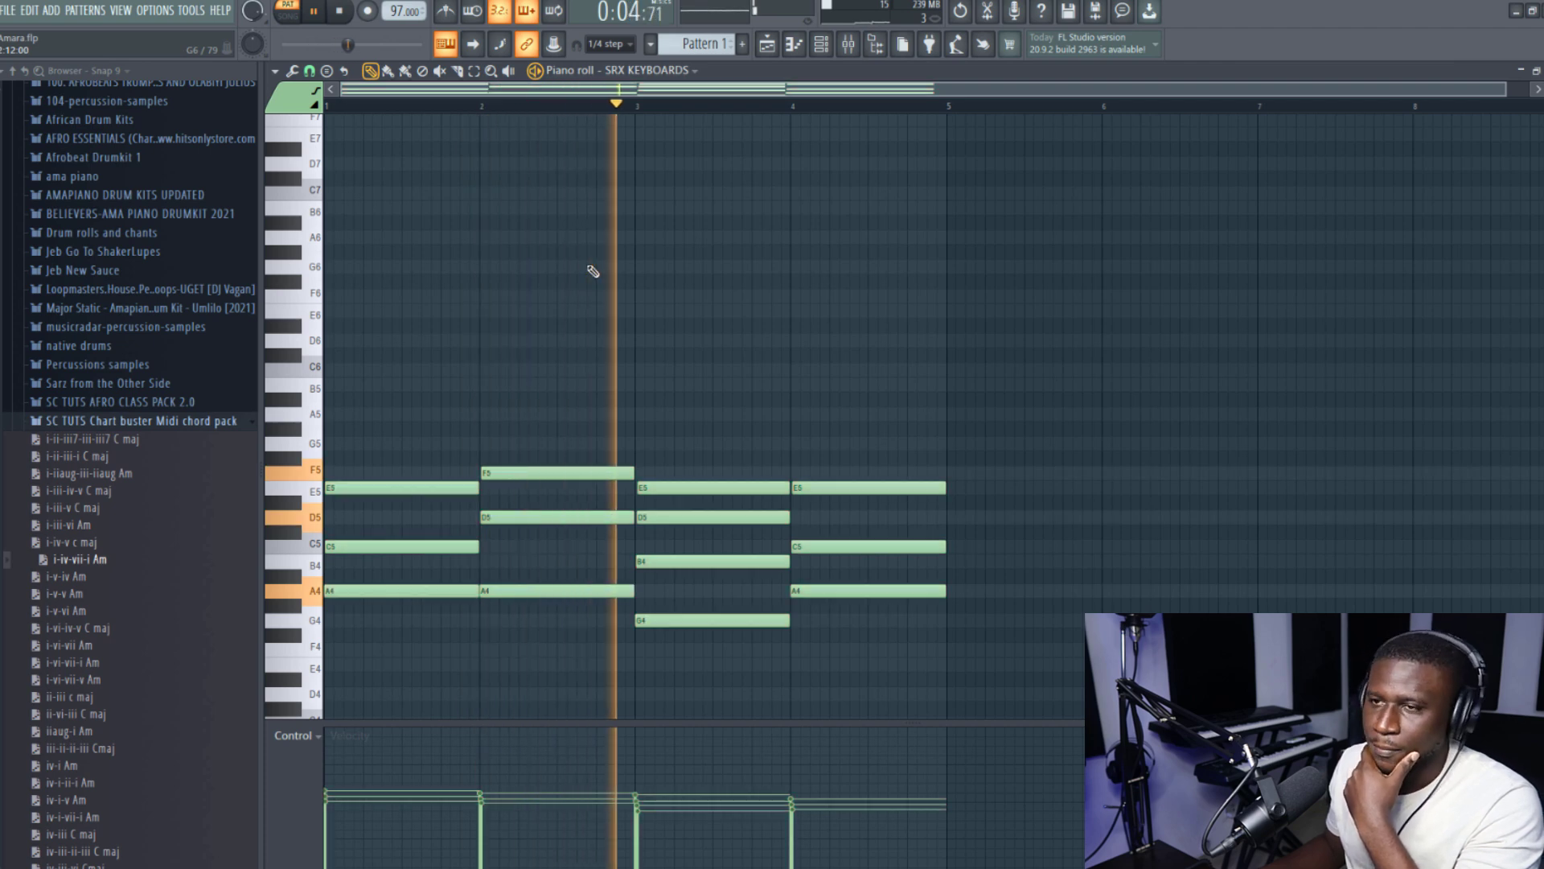
scroll(170, 635, down, 2)
click(166, 645)
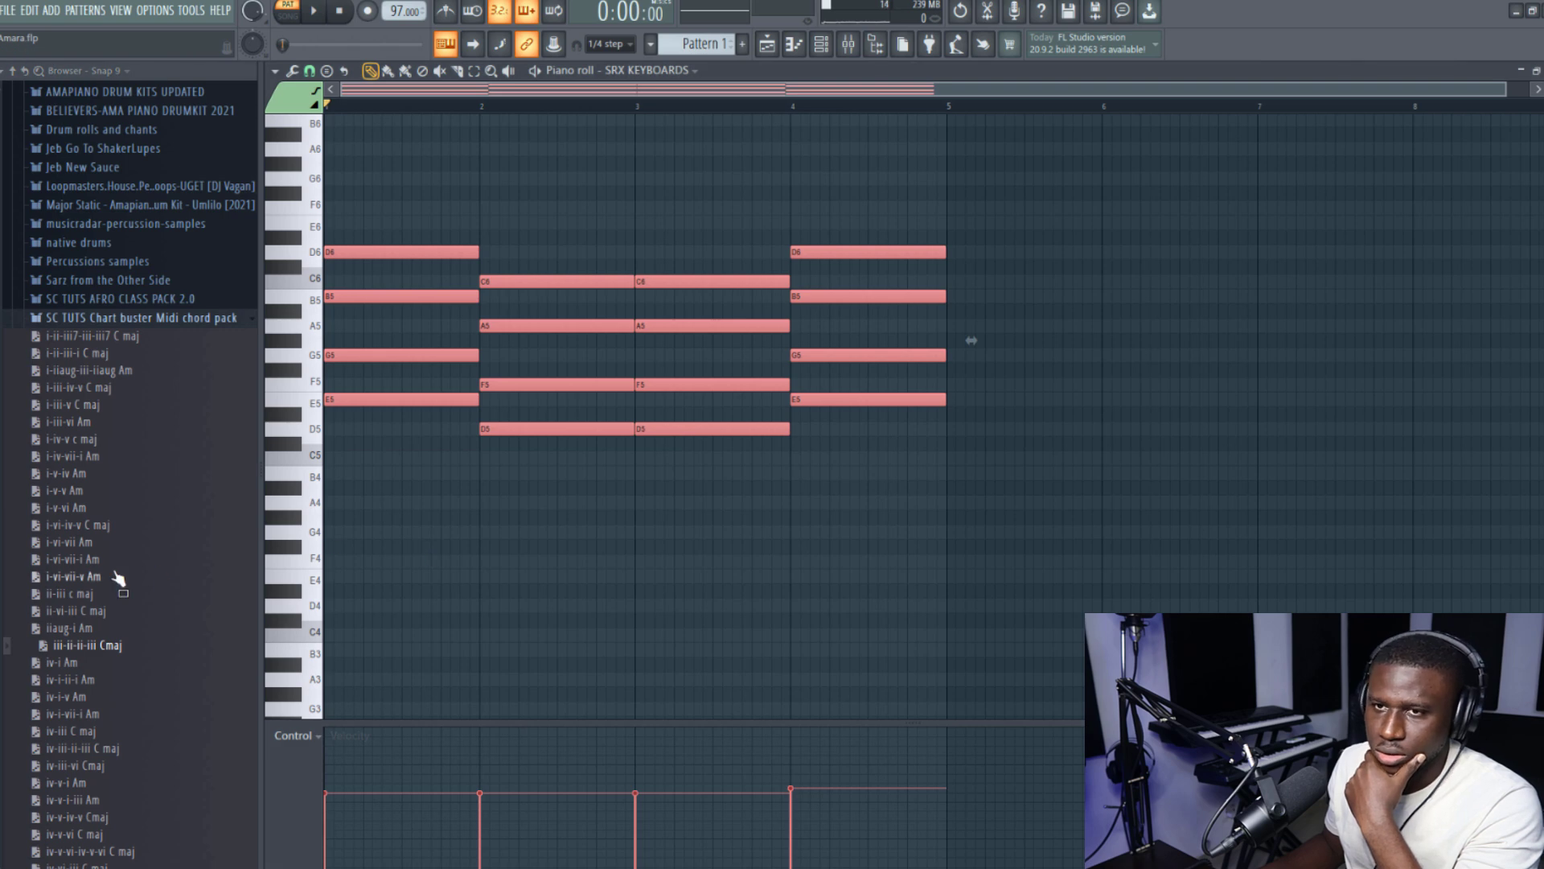
Step: Load the i-vi-vii Am chord file into the SRX KEYBOARDS pattern and play it back
click(80, 542)
key(space)
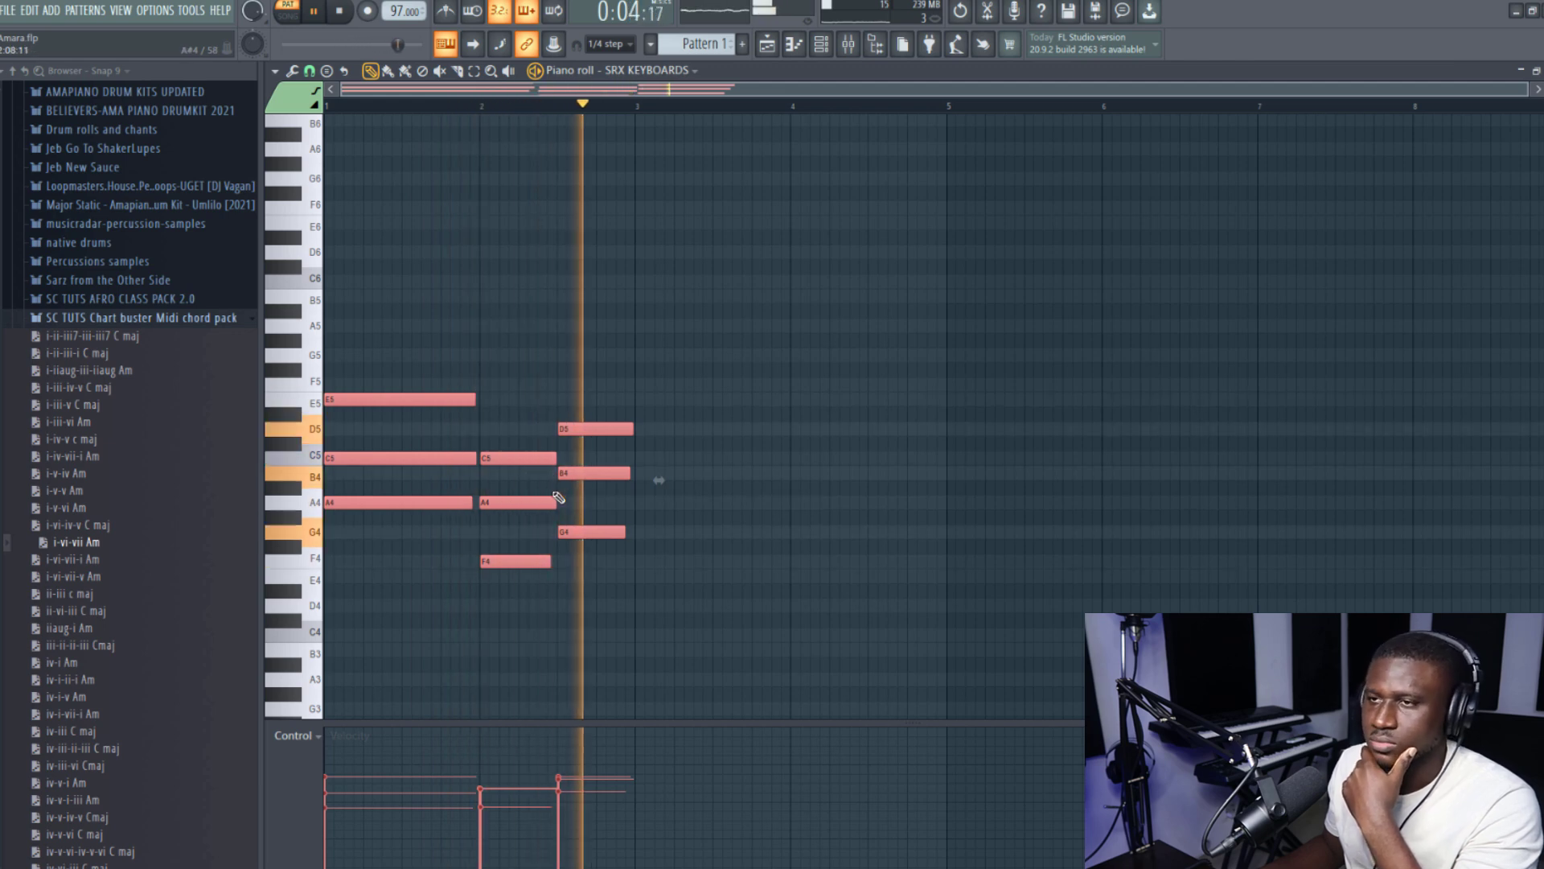
Step: Render and replace Pattern 2 with an audio clip in the playlist arrangement
click(767, 43)
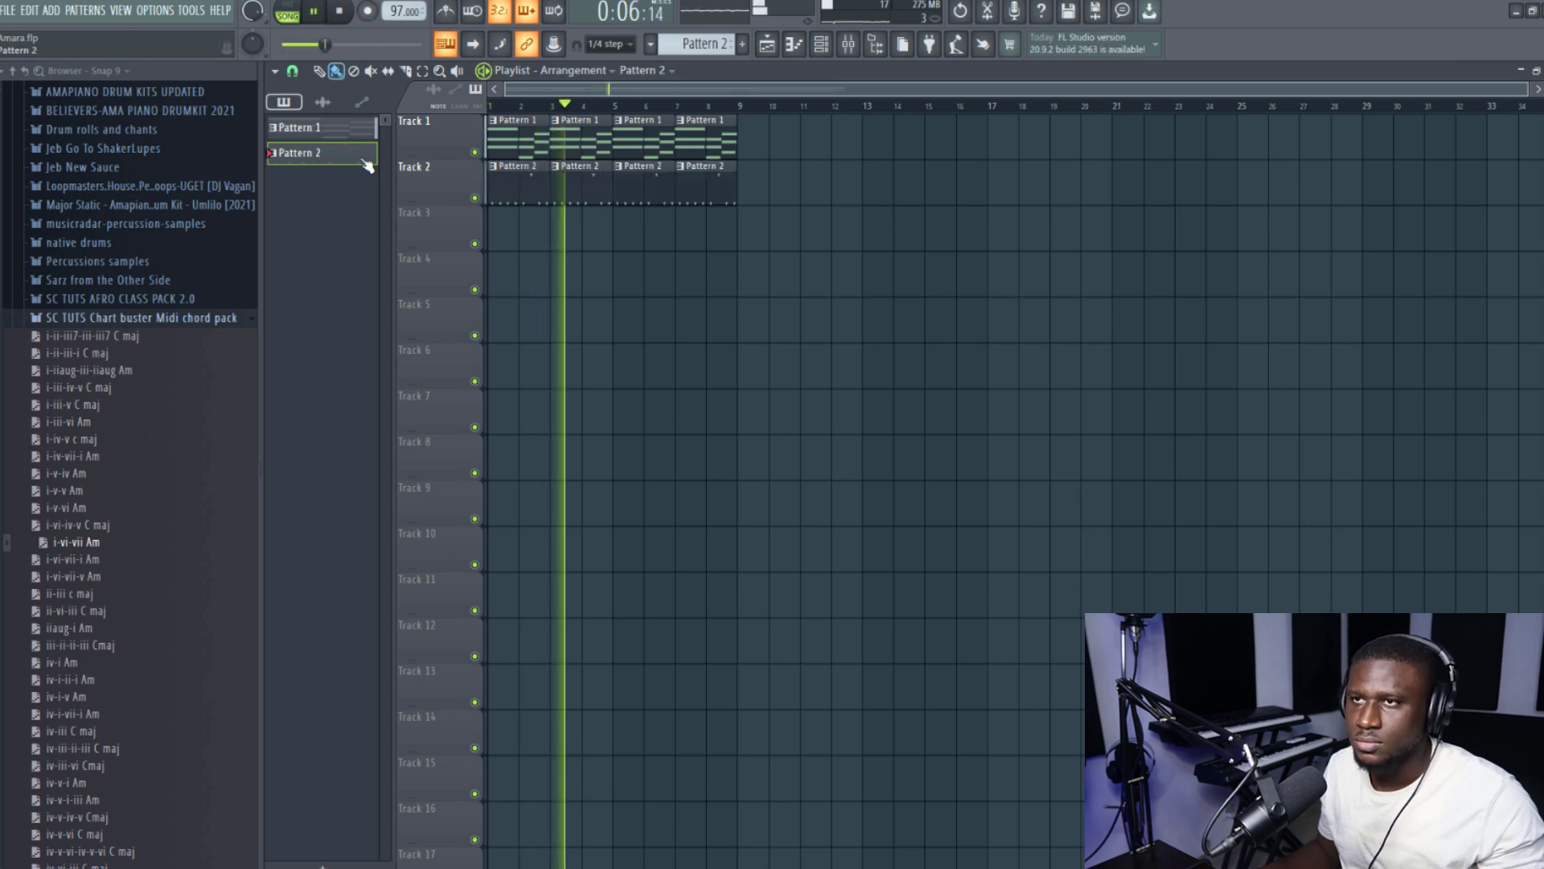
right_click(368, 165)
click(491, 471)
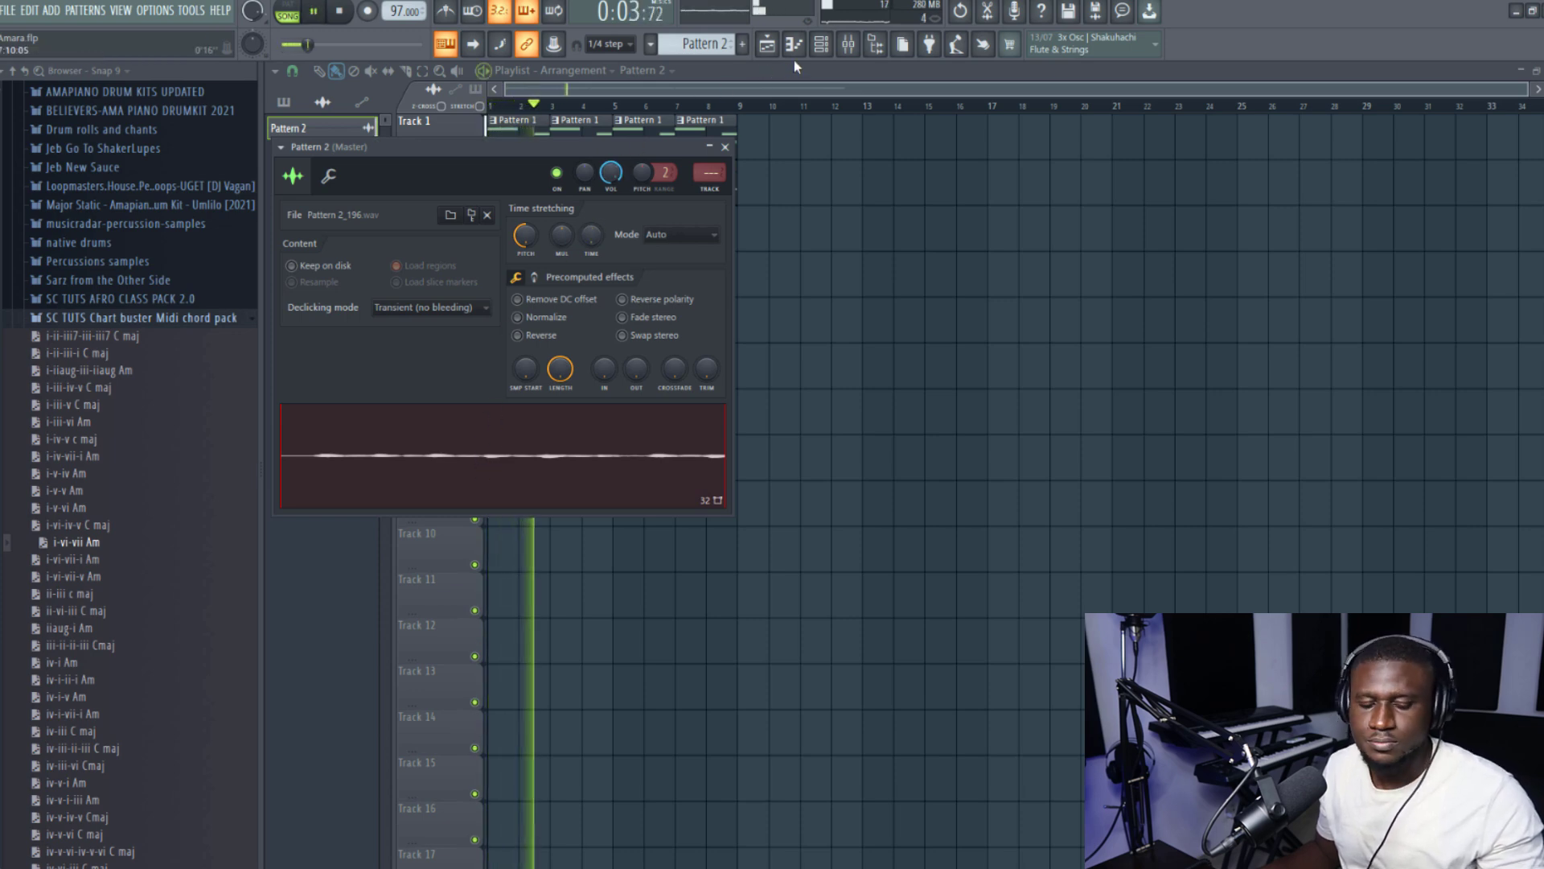
Step: Open the SYSTEM-1 synth from the channel rack and step forward through its patches past PD Dynamic Str
click(821, 49)
click(992, 201)
click(991, 222)
click(1025, 264)
click(660, 332)
click(659, 333)
click(660, 332)
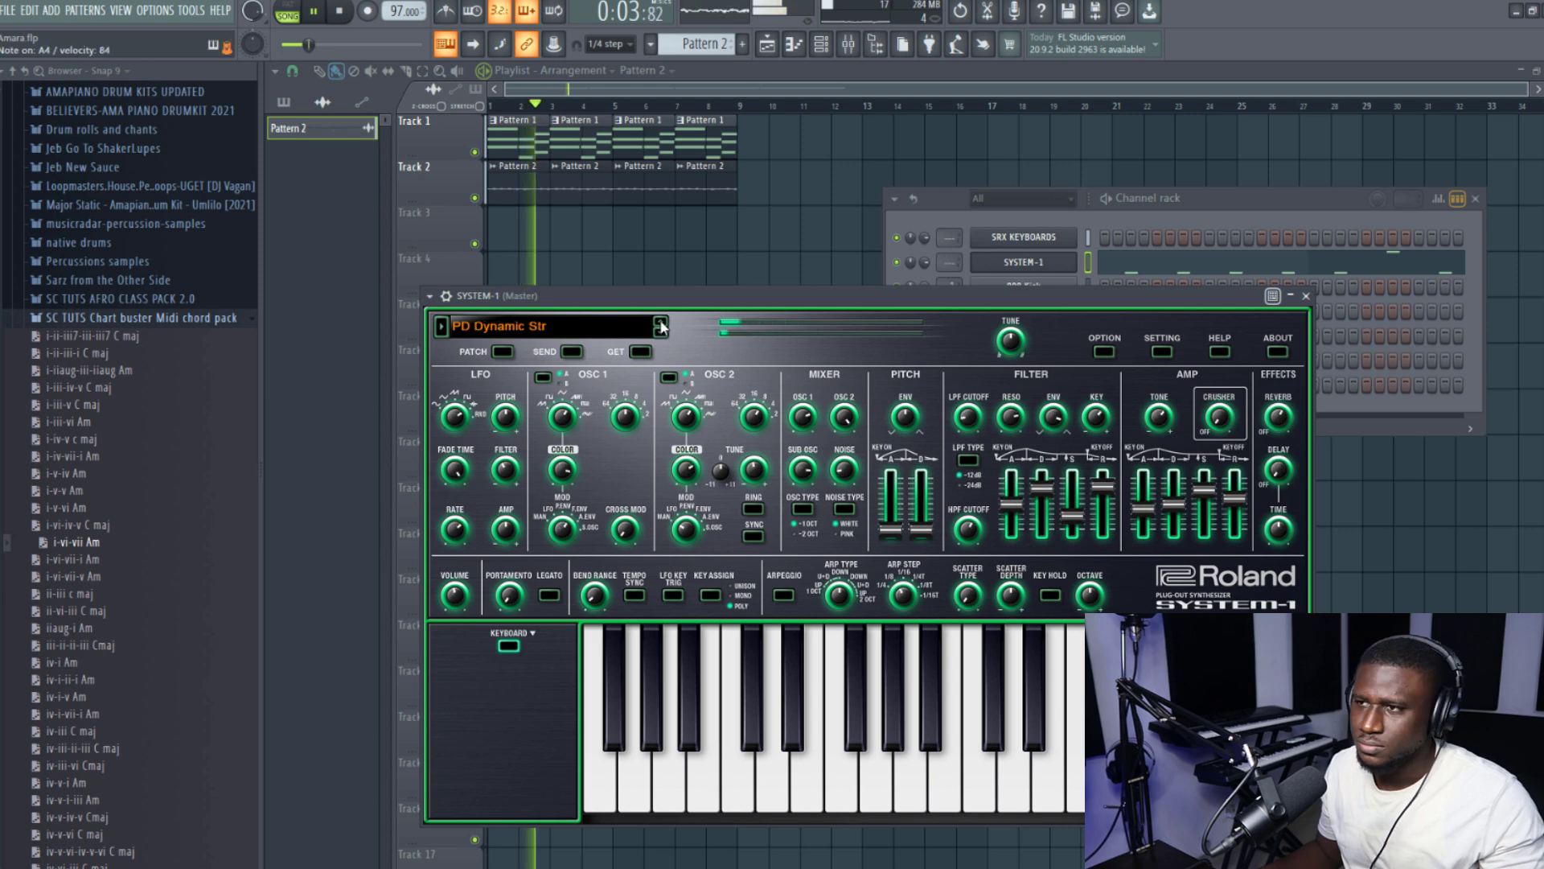
click(660, 321)
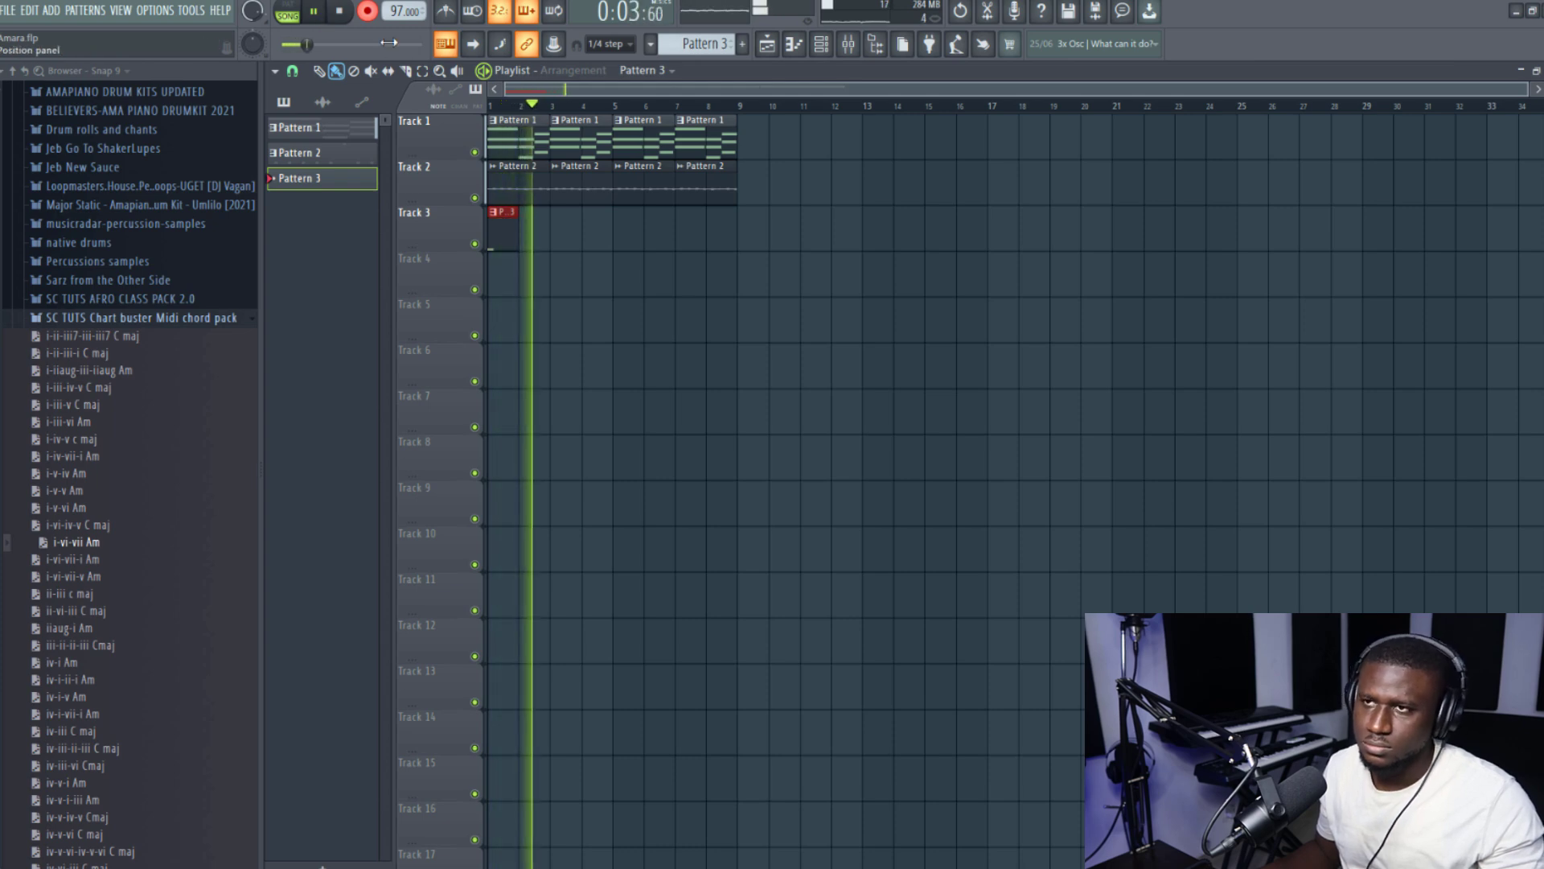
Step: Render and replace Pattern 3 with a 32Bit float stereo WAV, with the tail set to Leave remainder
key(space)
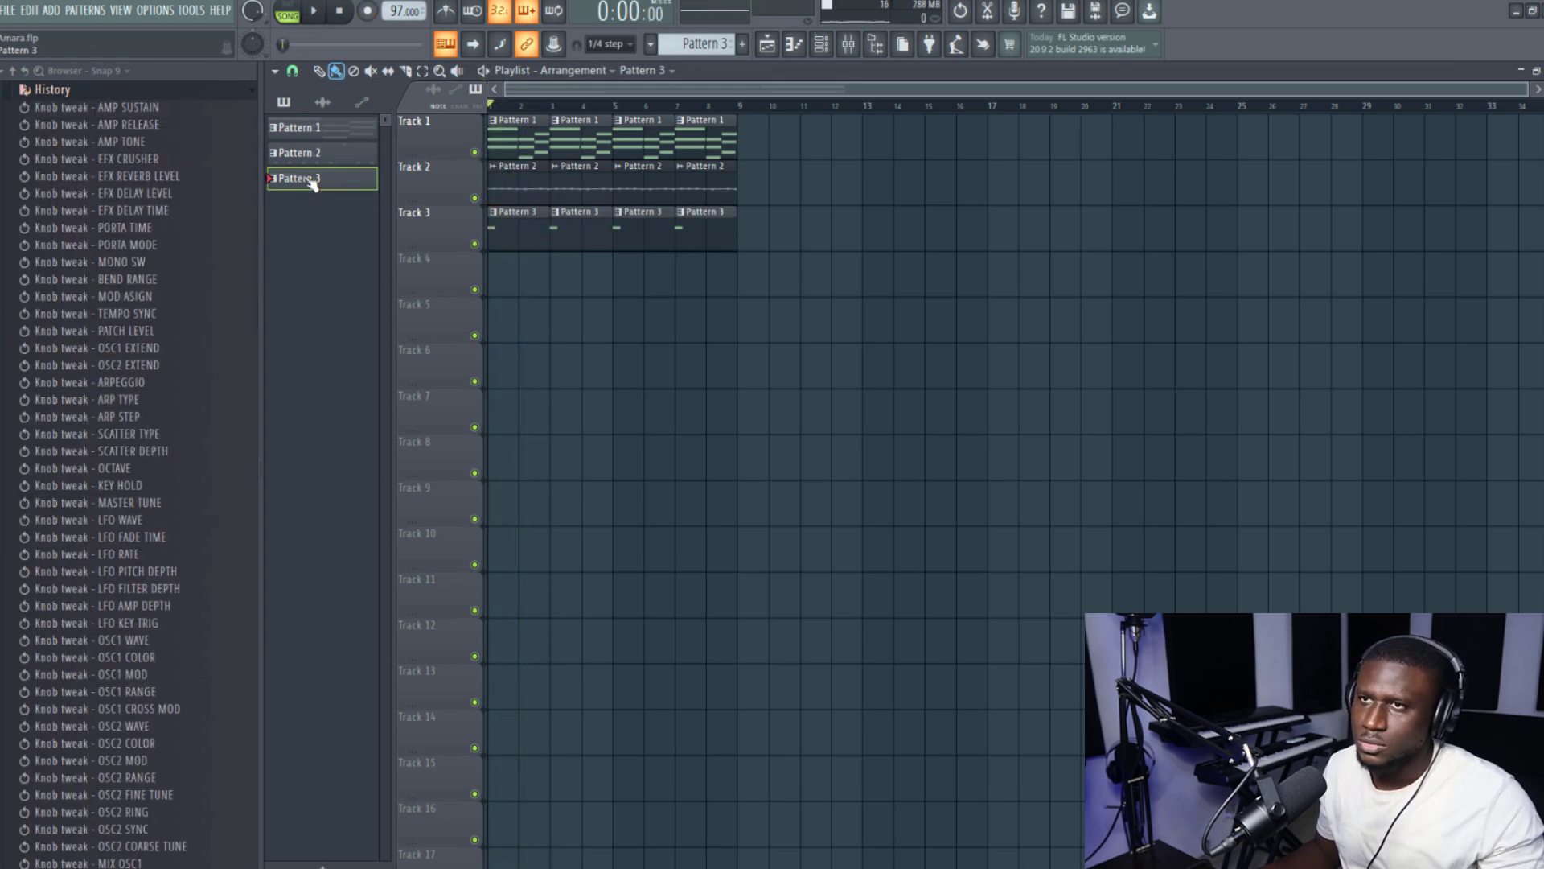
right_click(309, 178)
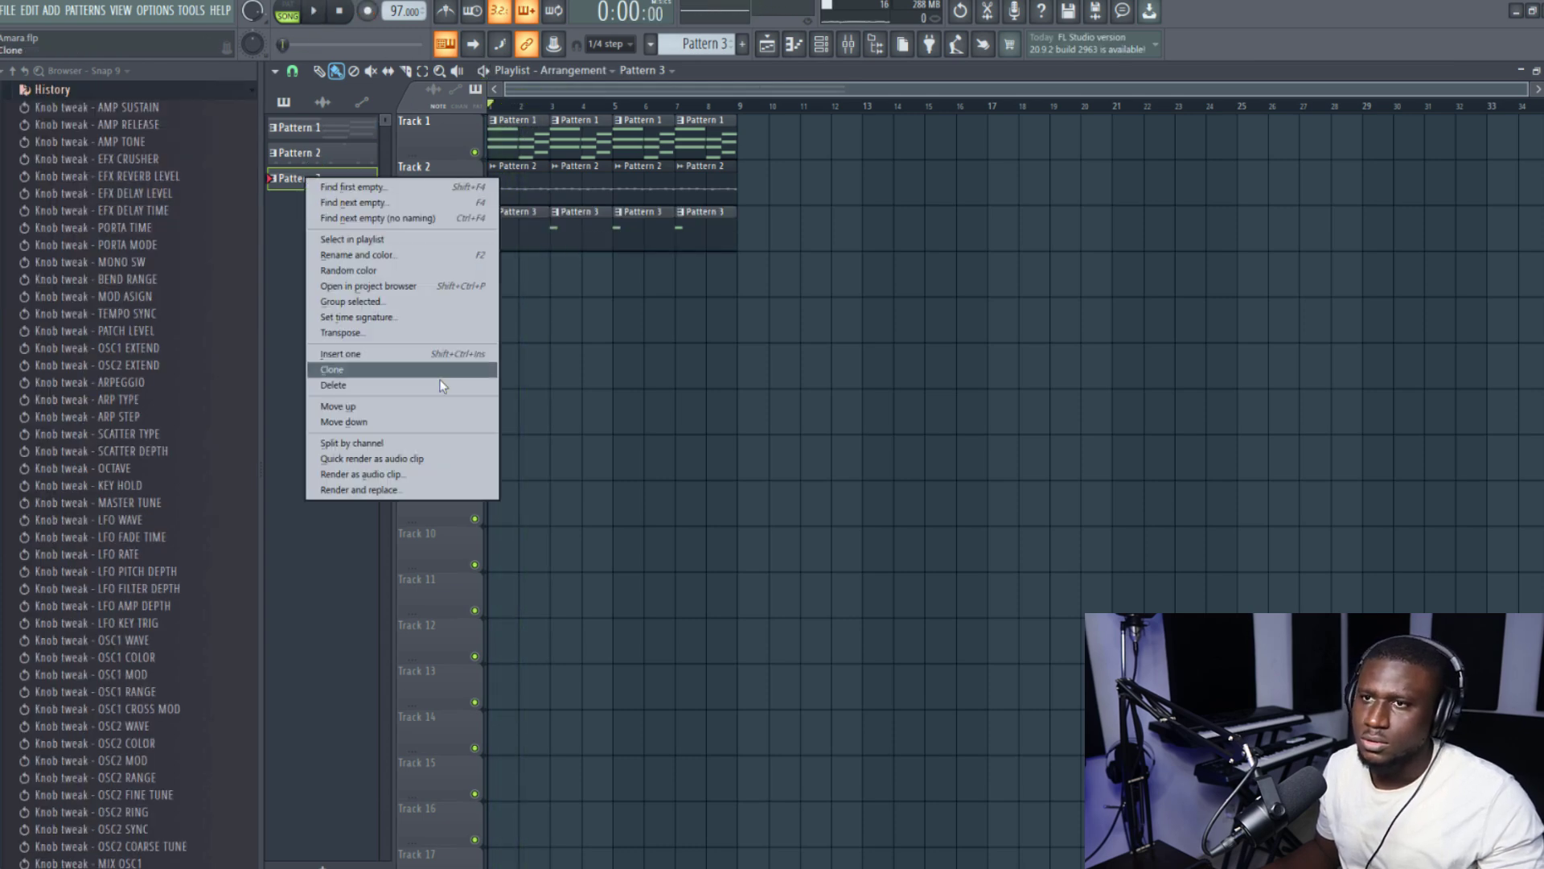
click(456, 494)
click(828, 245)
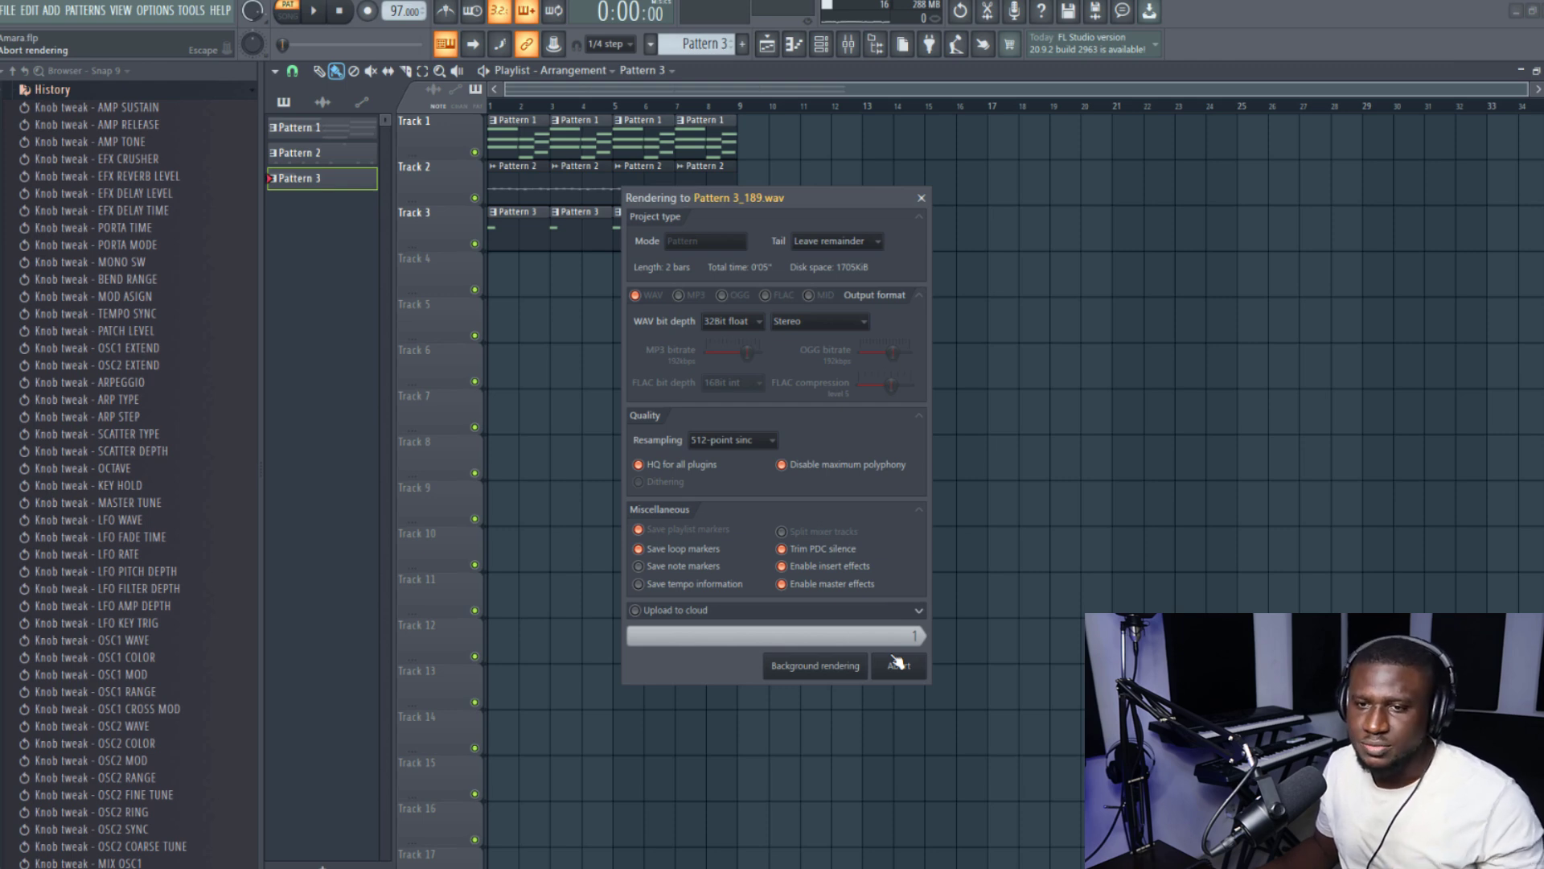
Step: Set the Pattern 3 audio clip's time-stretching mode to Auto, play it with the arrangement and close its settings
double_click(498, 241)
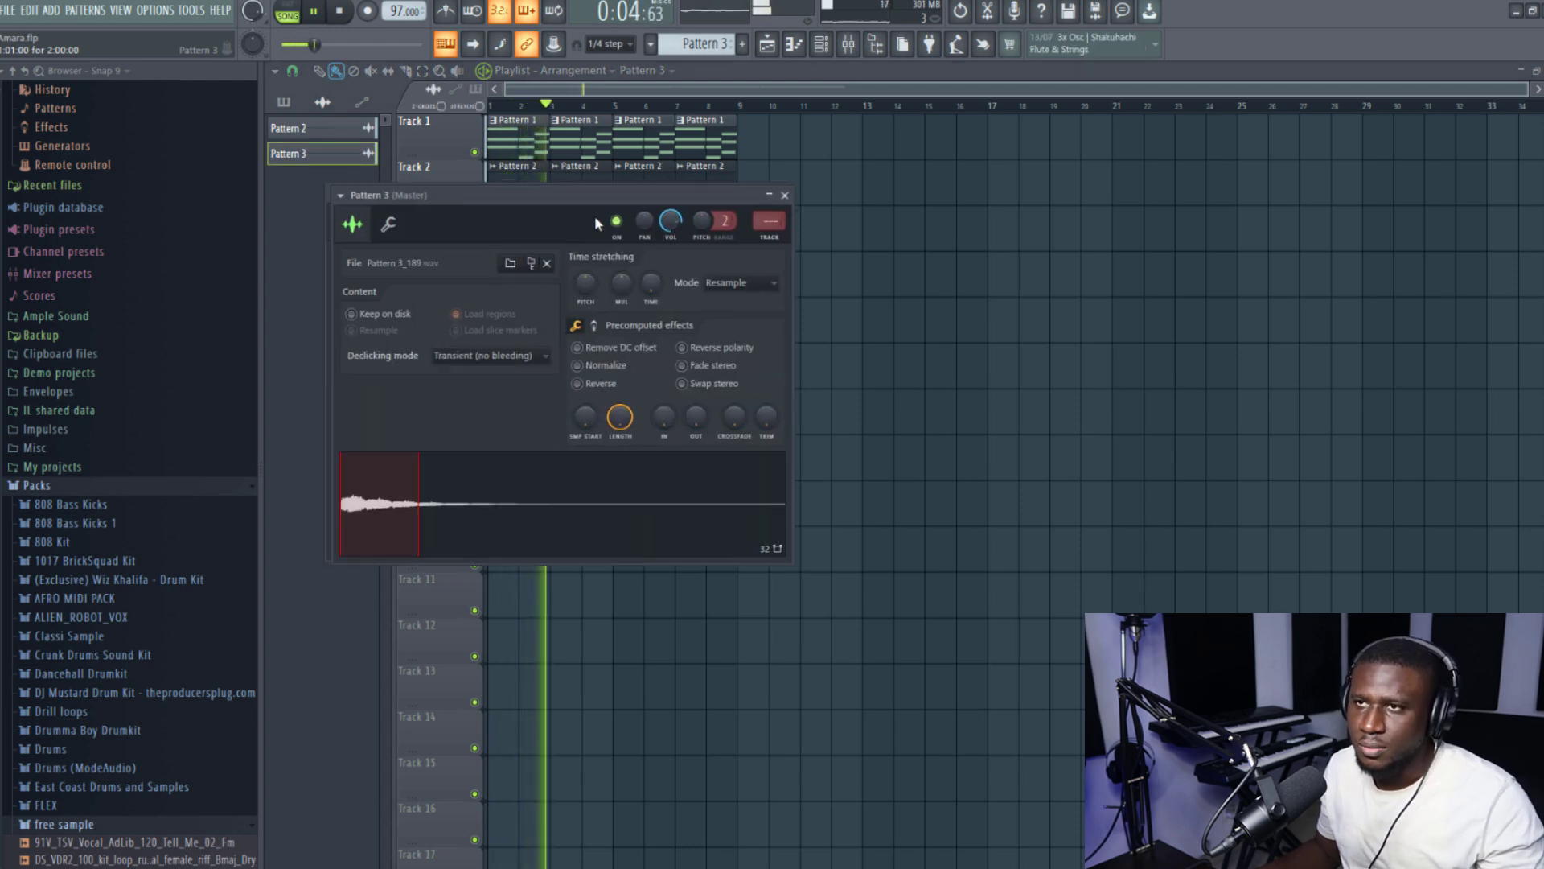
drag(531, 189, 993, 324)
key(space)
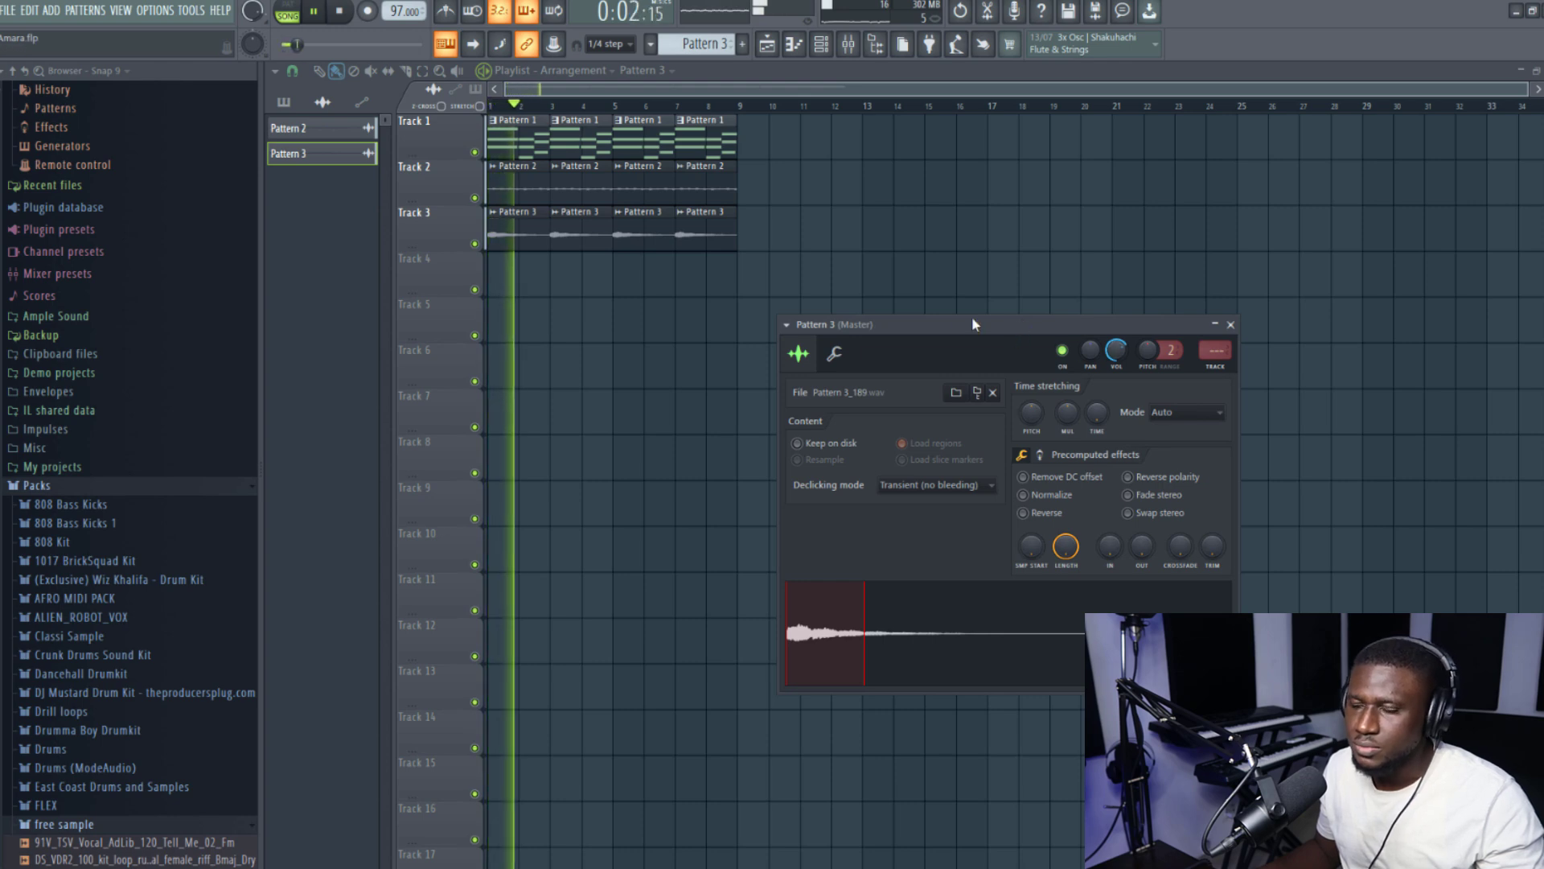
click(1231, 325)
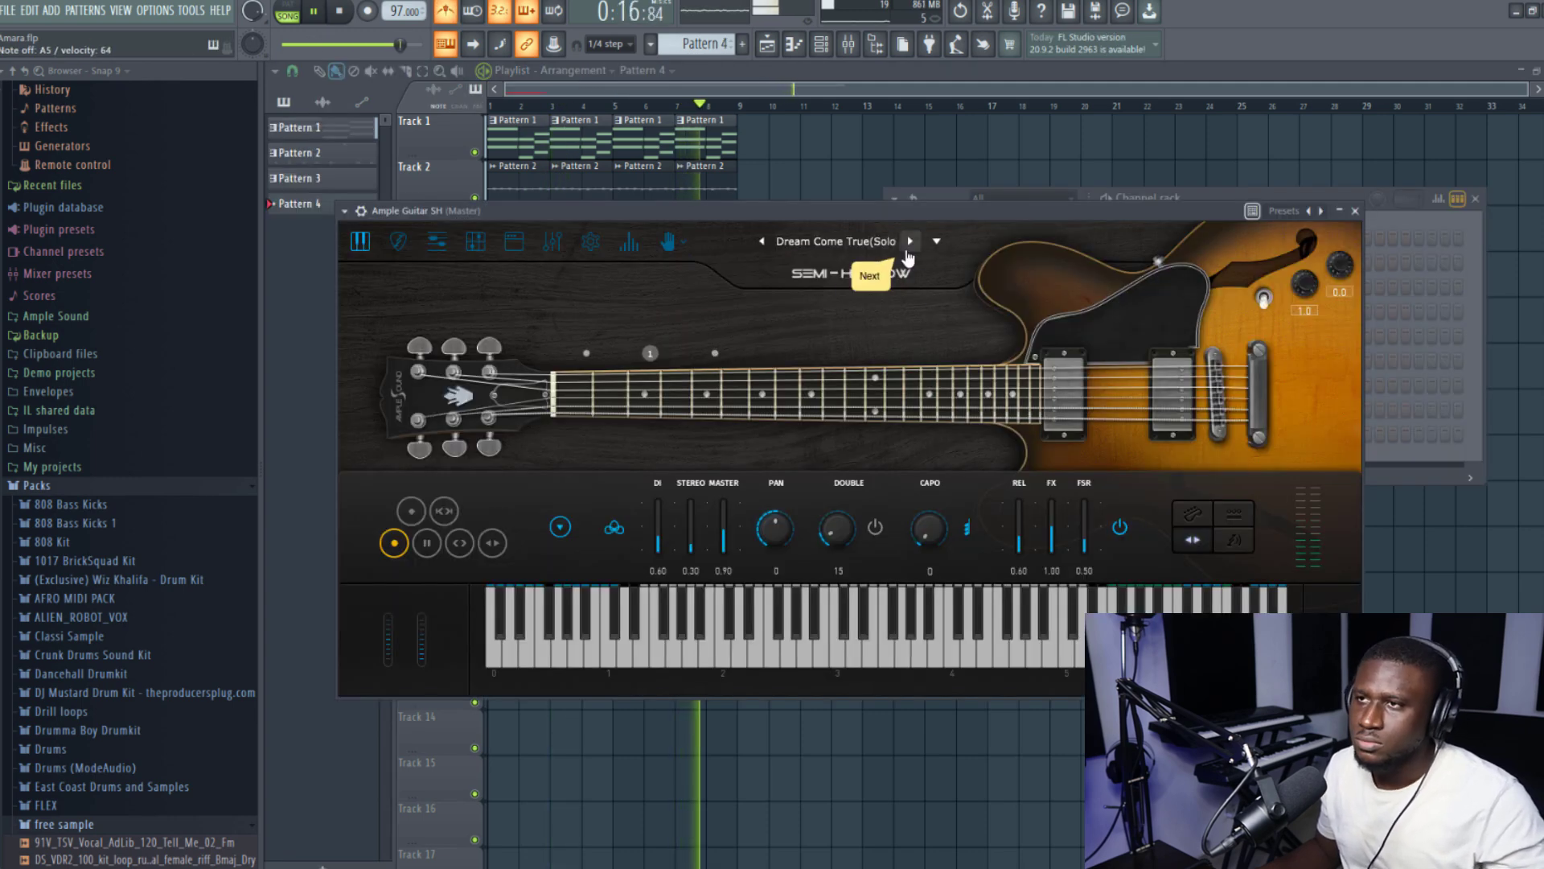
Step: Step forward through the Ample Guitar SH presets, trying Fingerstyle 1 and Galaxia over the playing arrangement
click(908, 254)
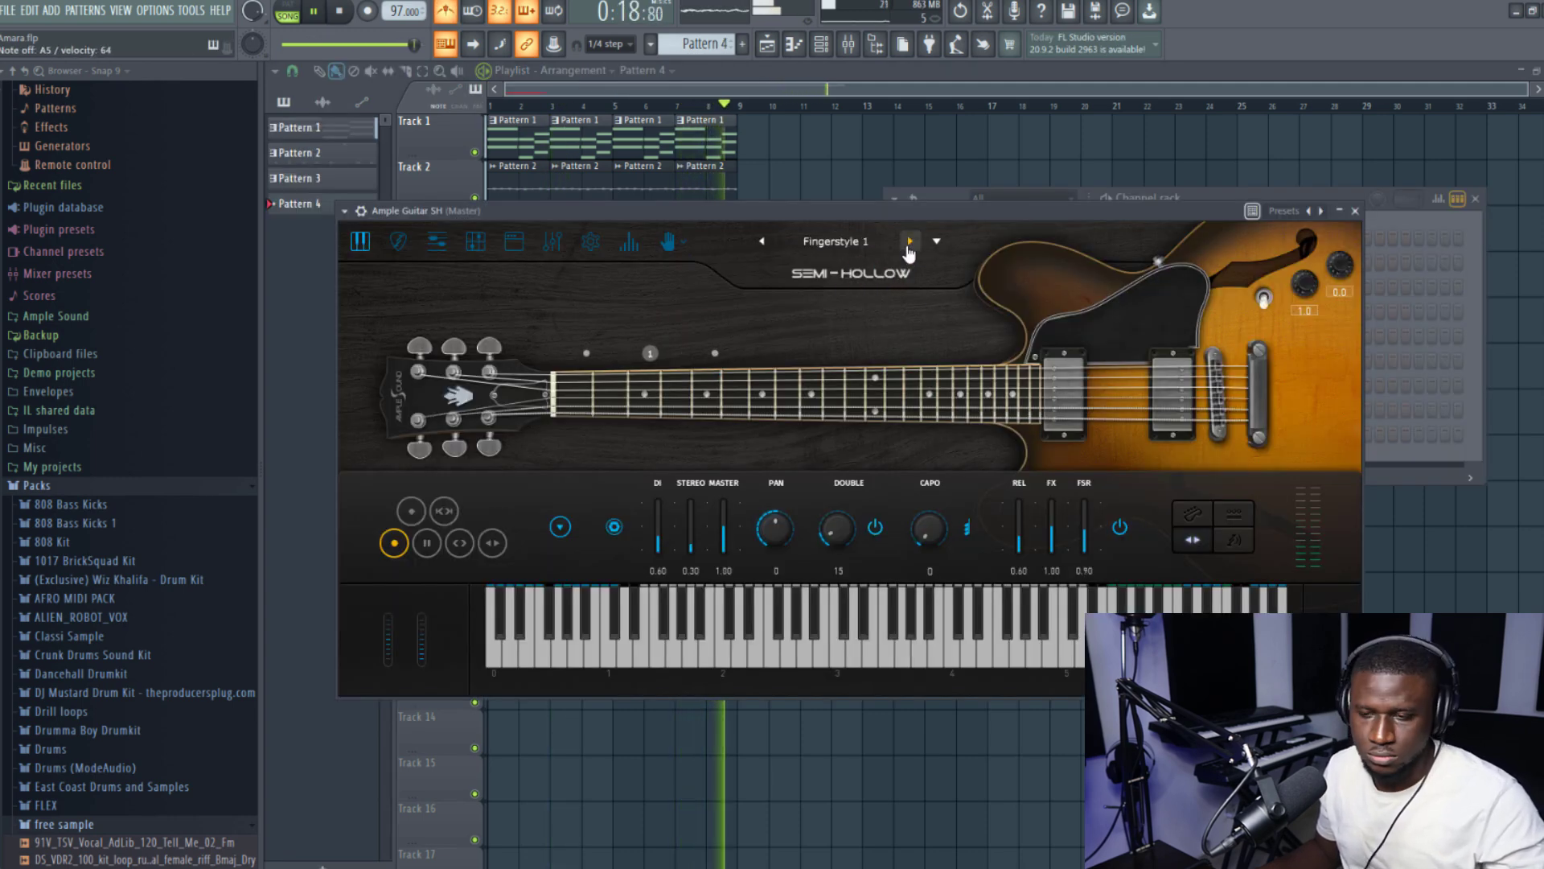
click(908, 254)
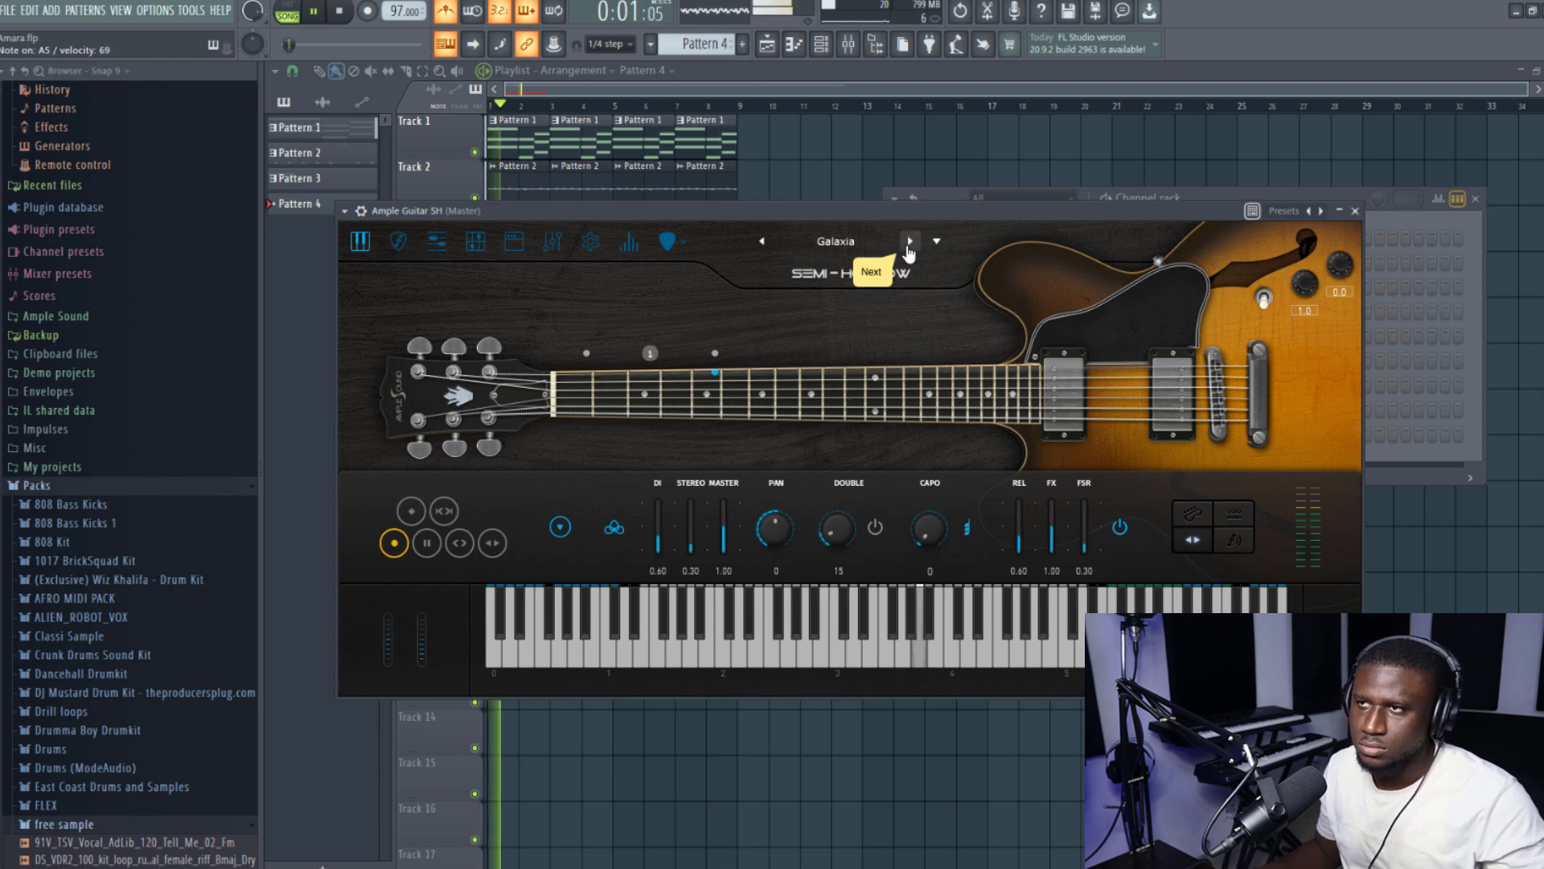
click(908, 254)
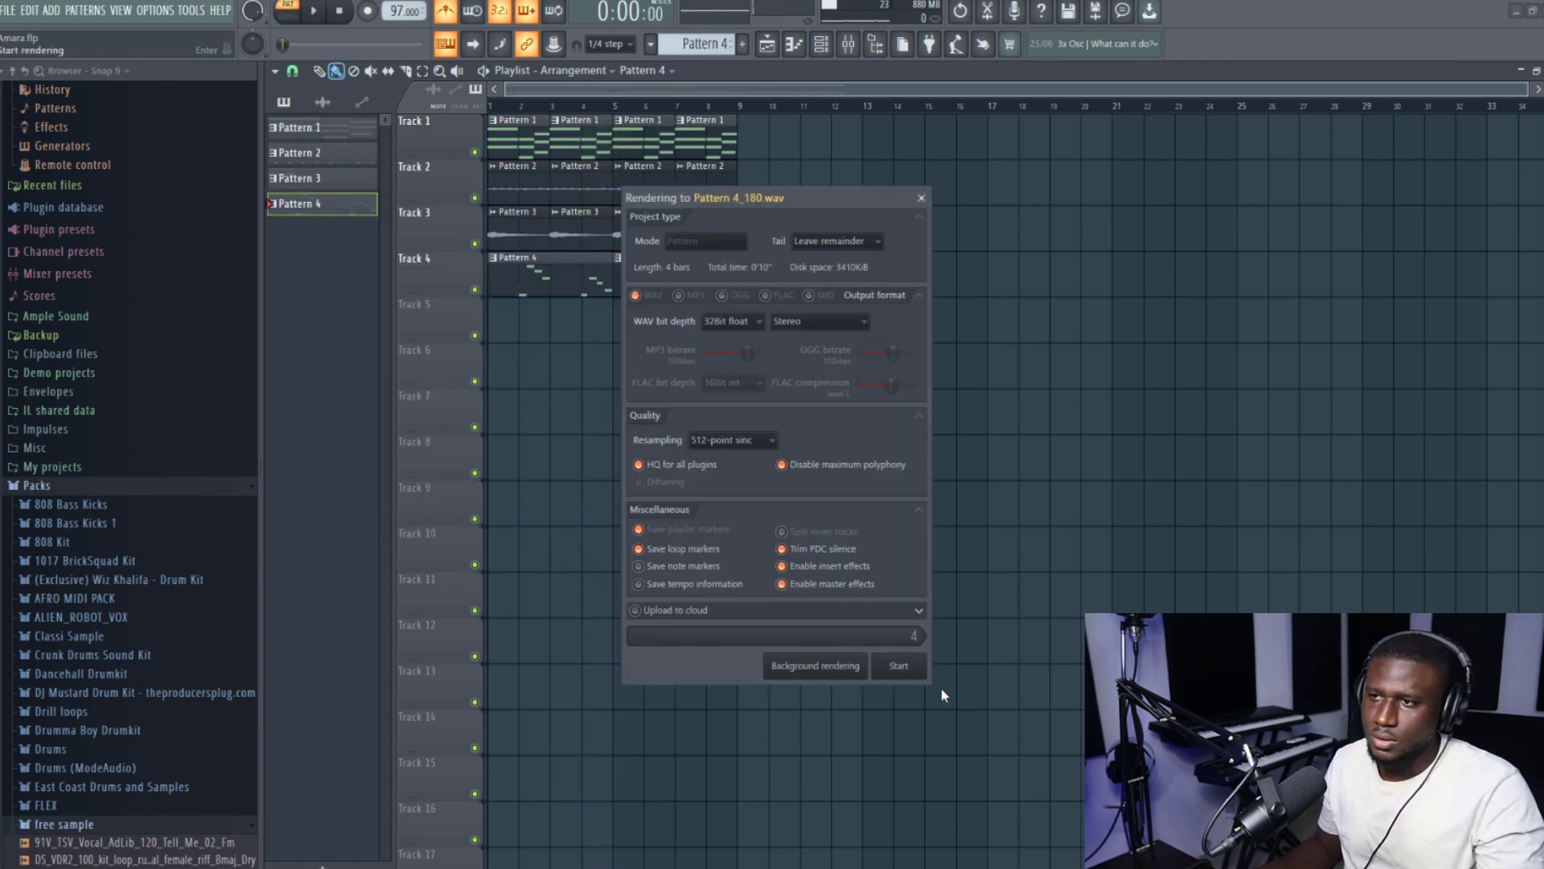
Step: Render Pattern 4 to a WAV clip with Leave remainder as tail and fine-tune the clip's volume during playback
click(899, 666)
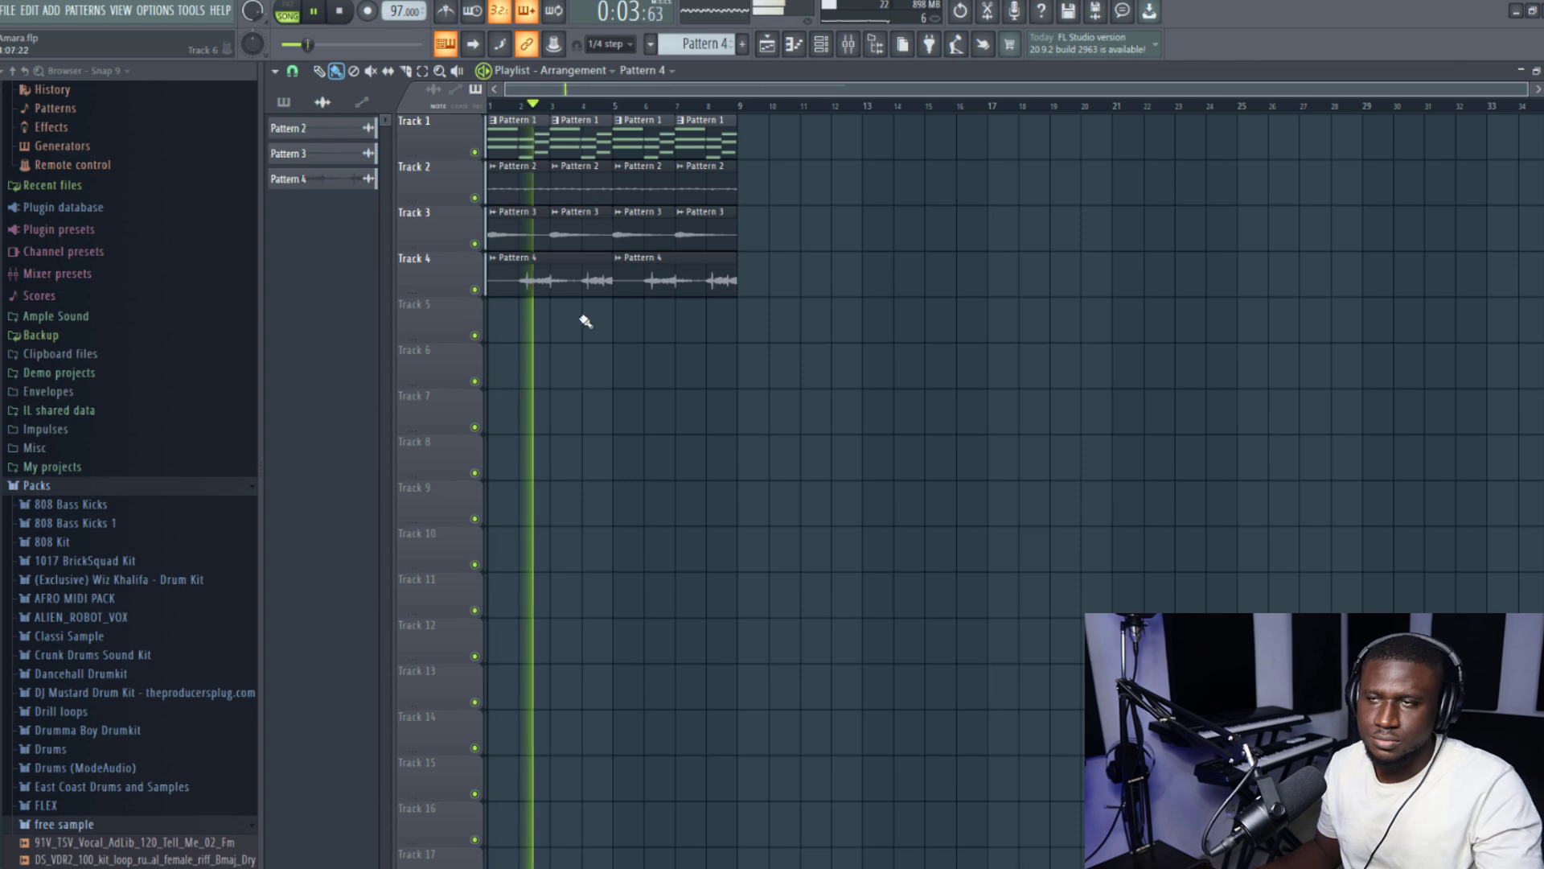
double_click(566, 266)
key(space)
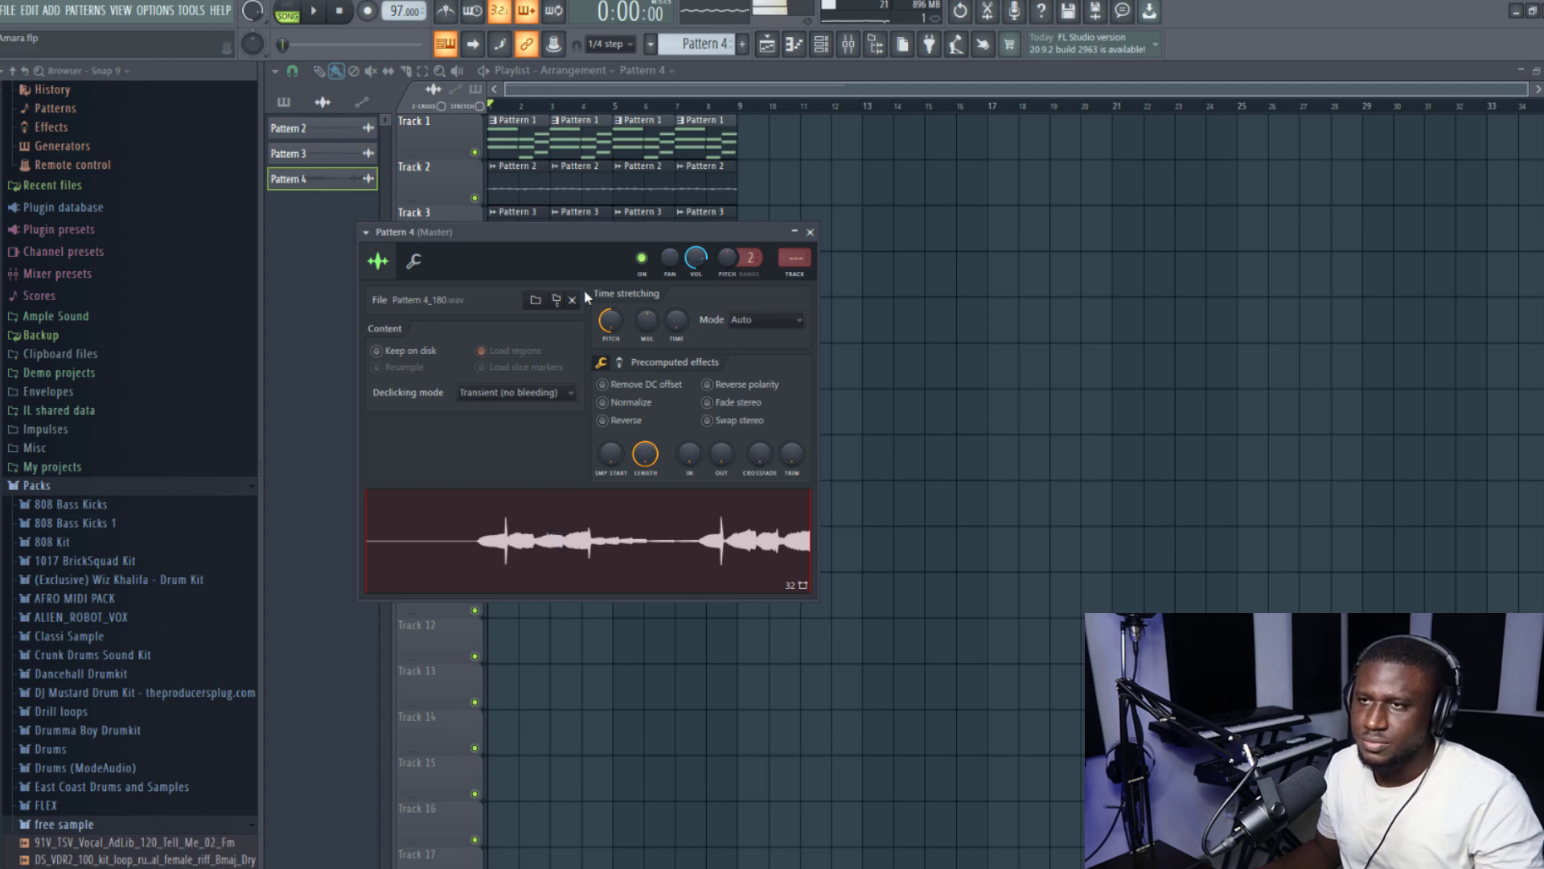
drag(593, 230, 1008, 231)
key(space)
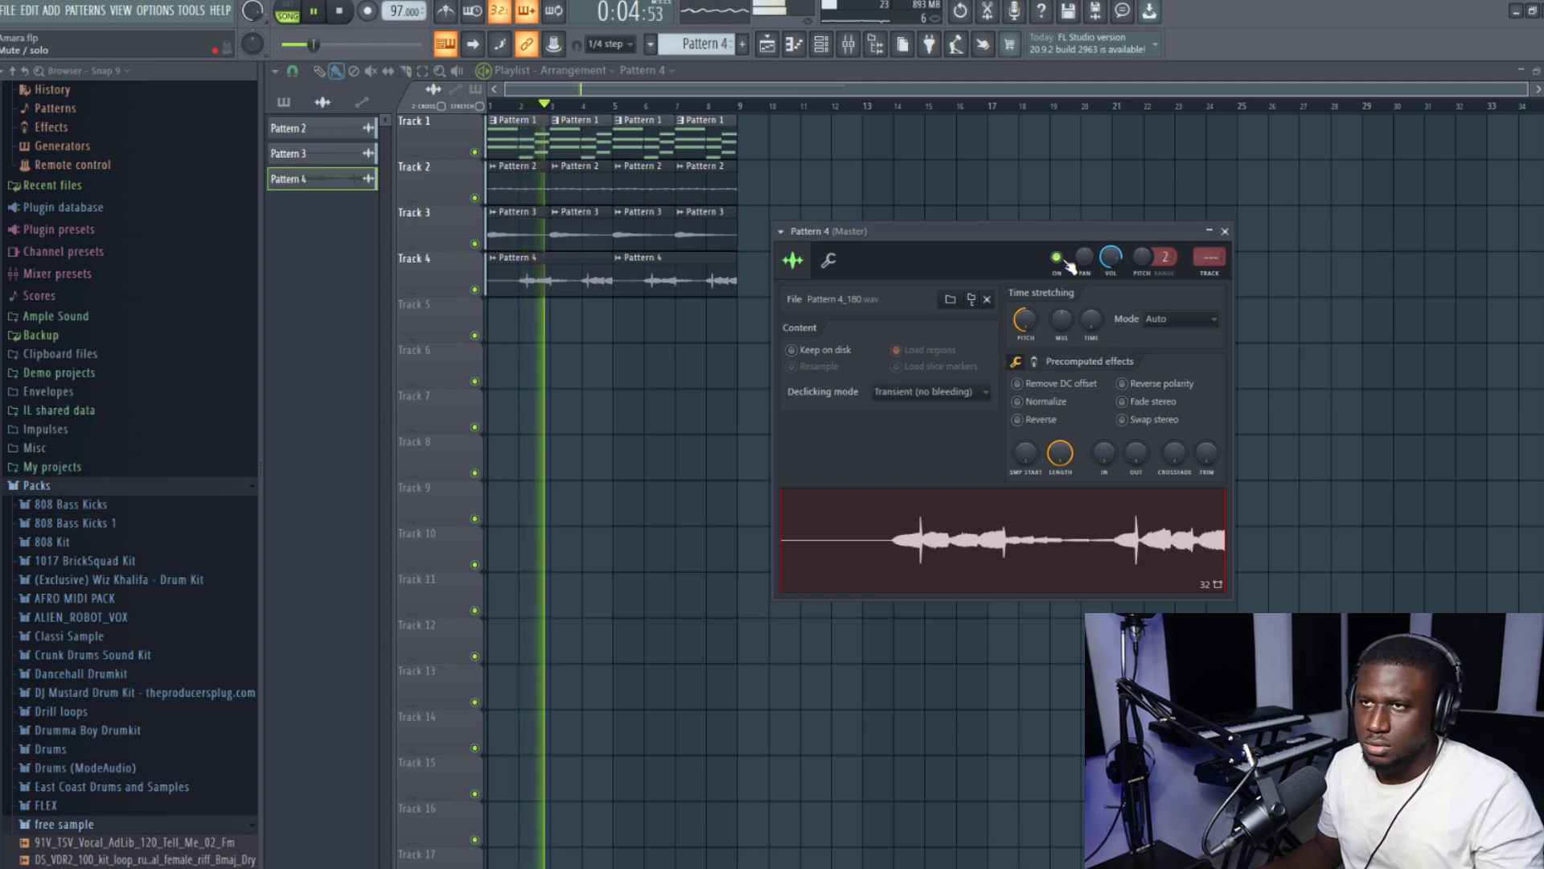
drag(1111, 261, 1110, 259)
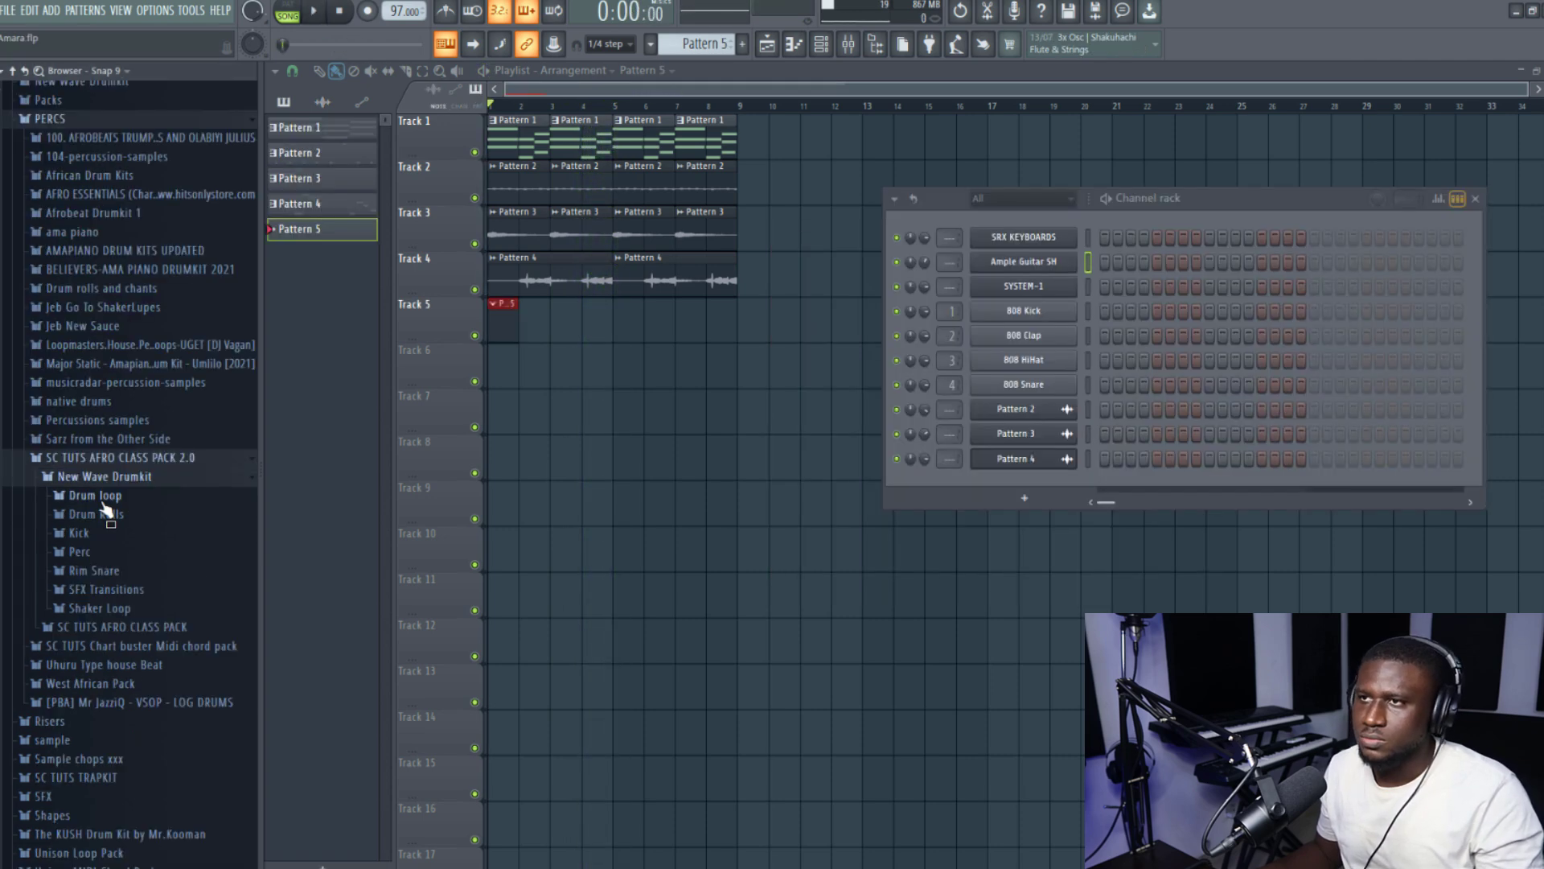
Step: Place SC TUTS DRUM LOOP 96bpm 2 from the New Wave Drumkit's Drum loop folder on Track 6
click(102, 500)
click(97, 531)
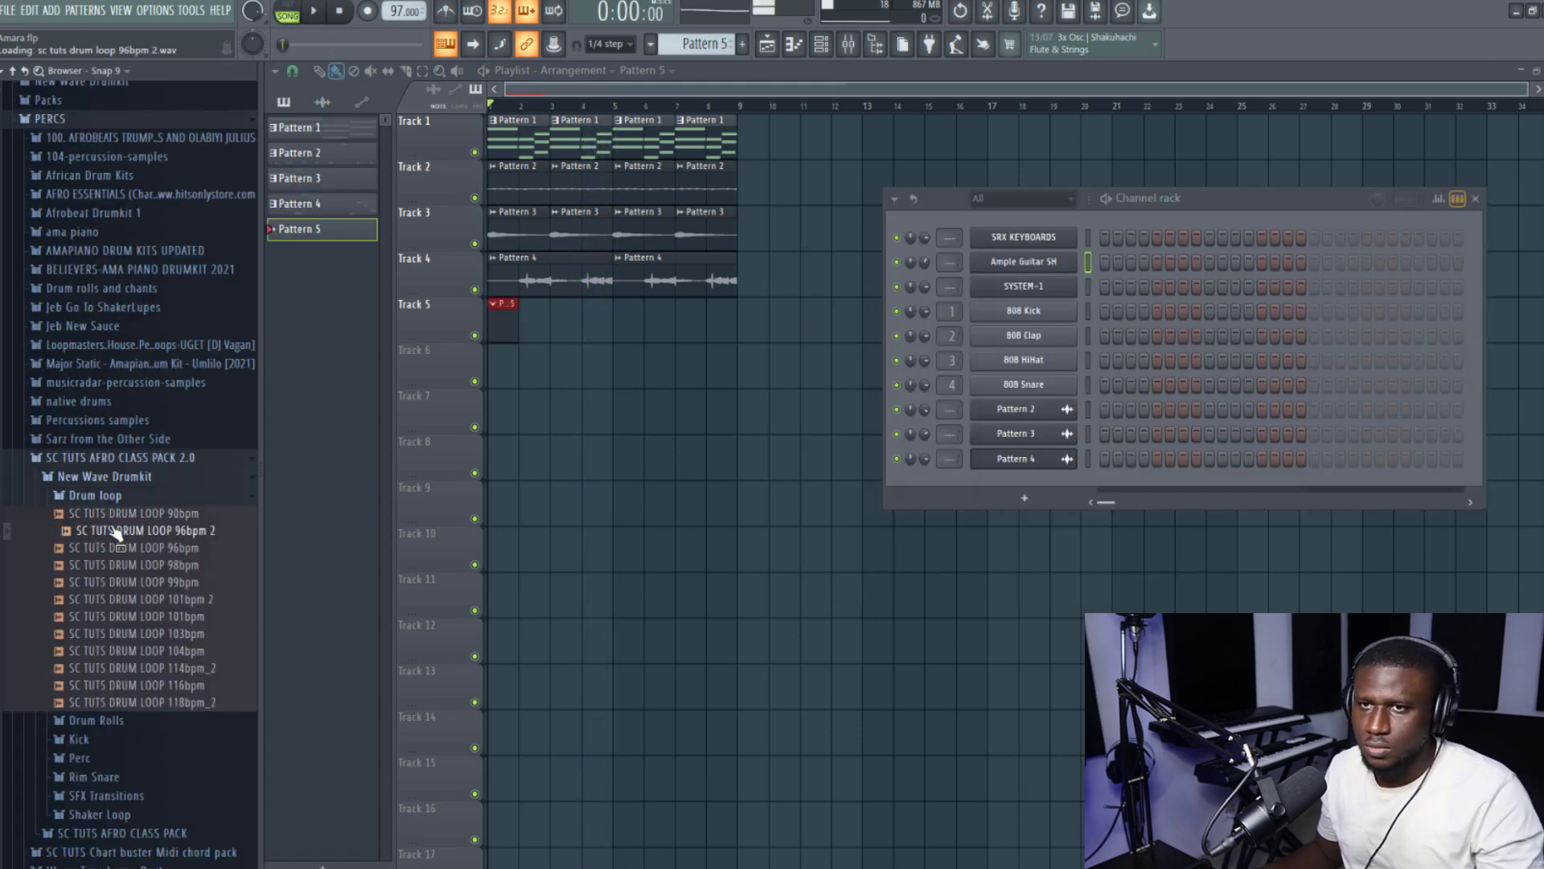
drag(409, 462, 588, 375)
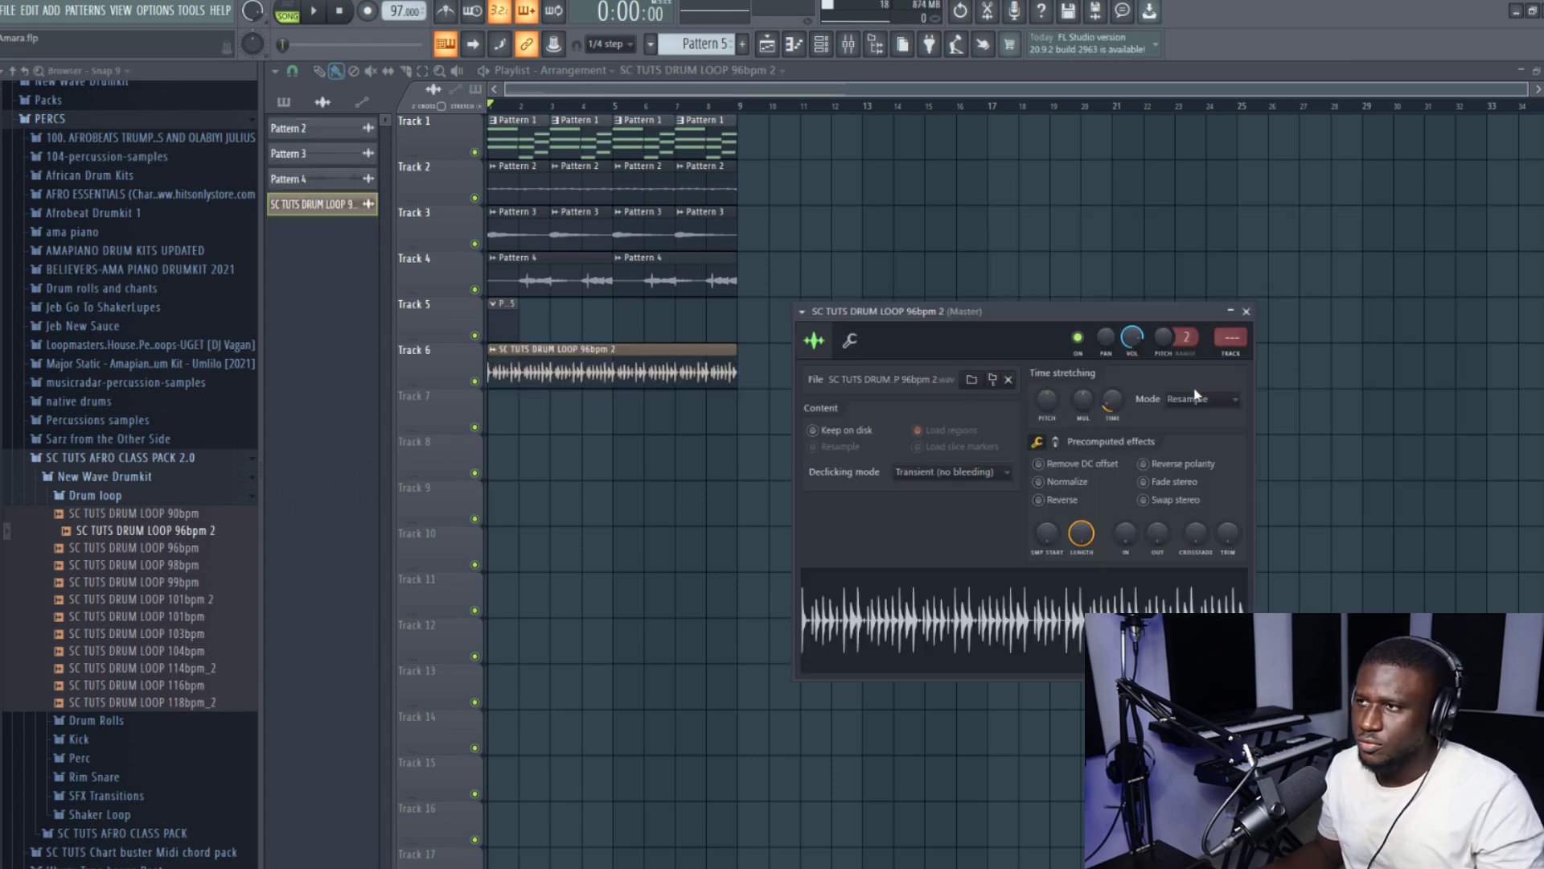
Step: Change the drum loop clip's time-stretching mode and play it with the arrangement
click(1196, 398)
click(1179, 557)
key(space)
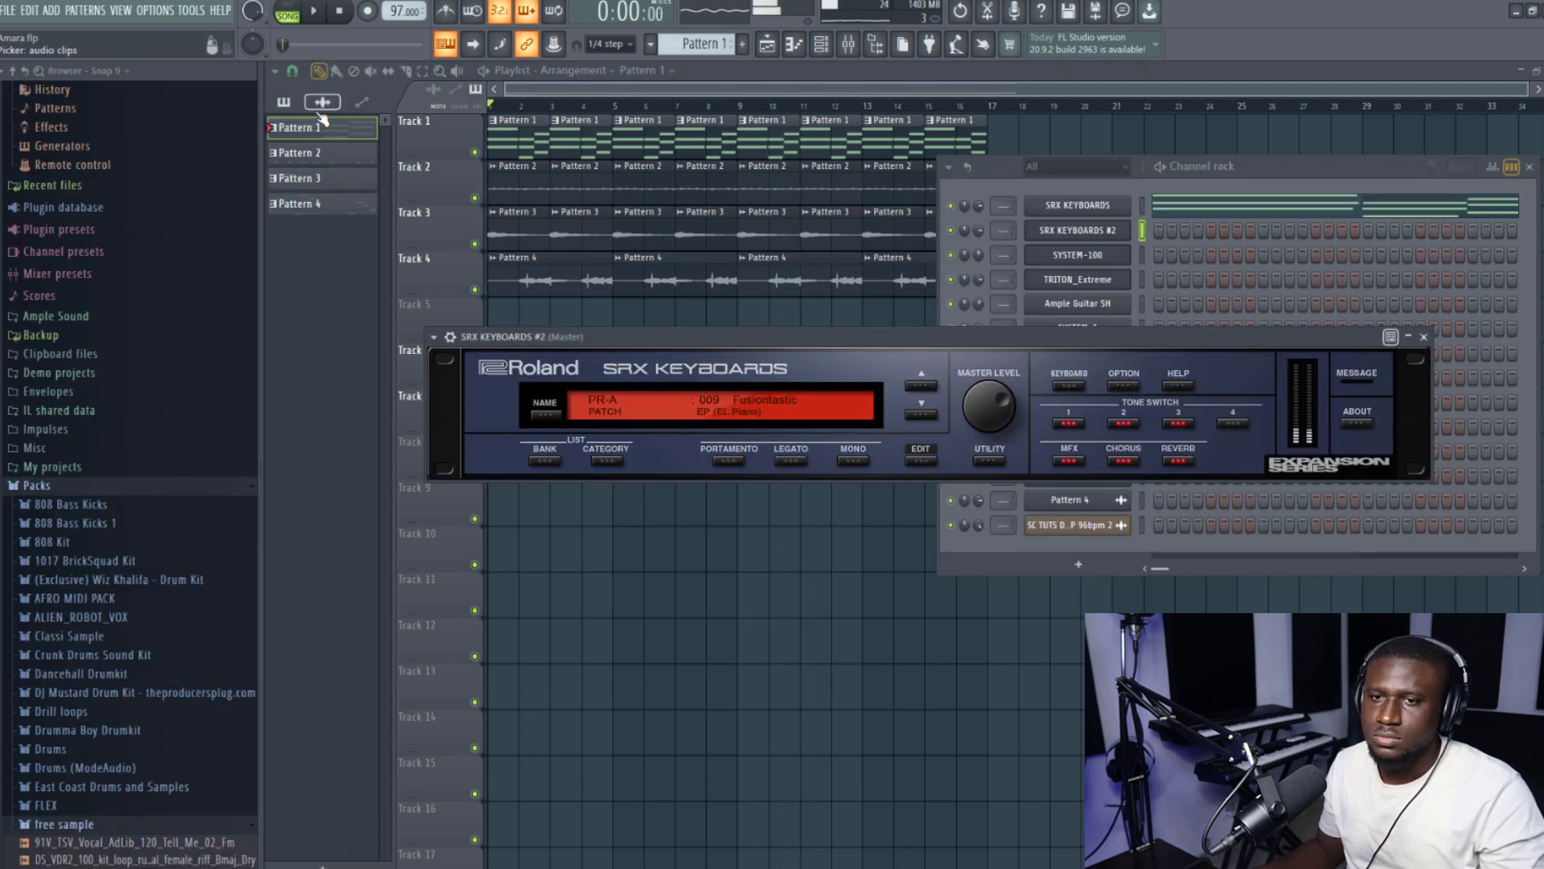
Step: Mute Track 1, close the open plugin windows and play the arrangement from the start several times
click(476, 152)
key(F12)
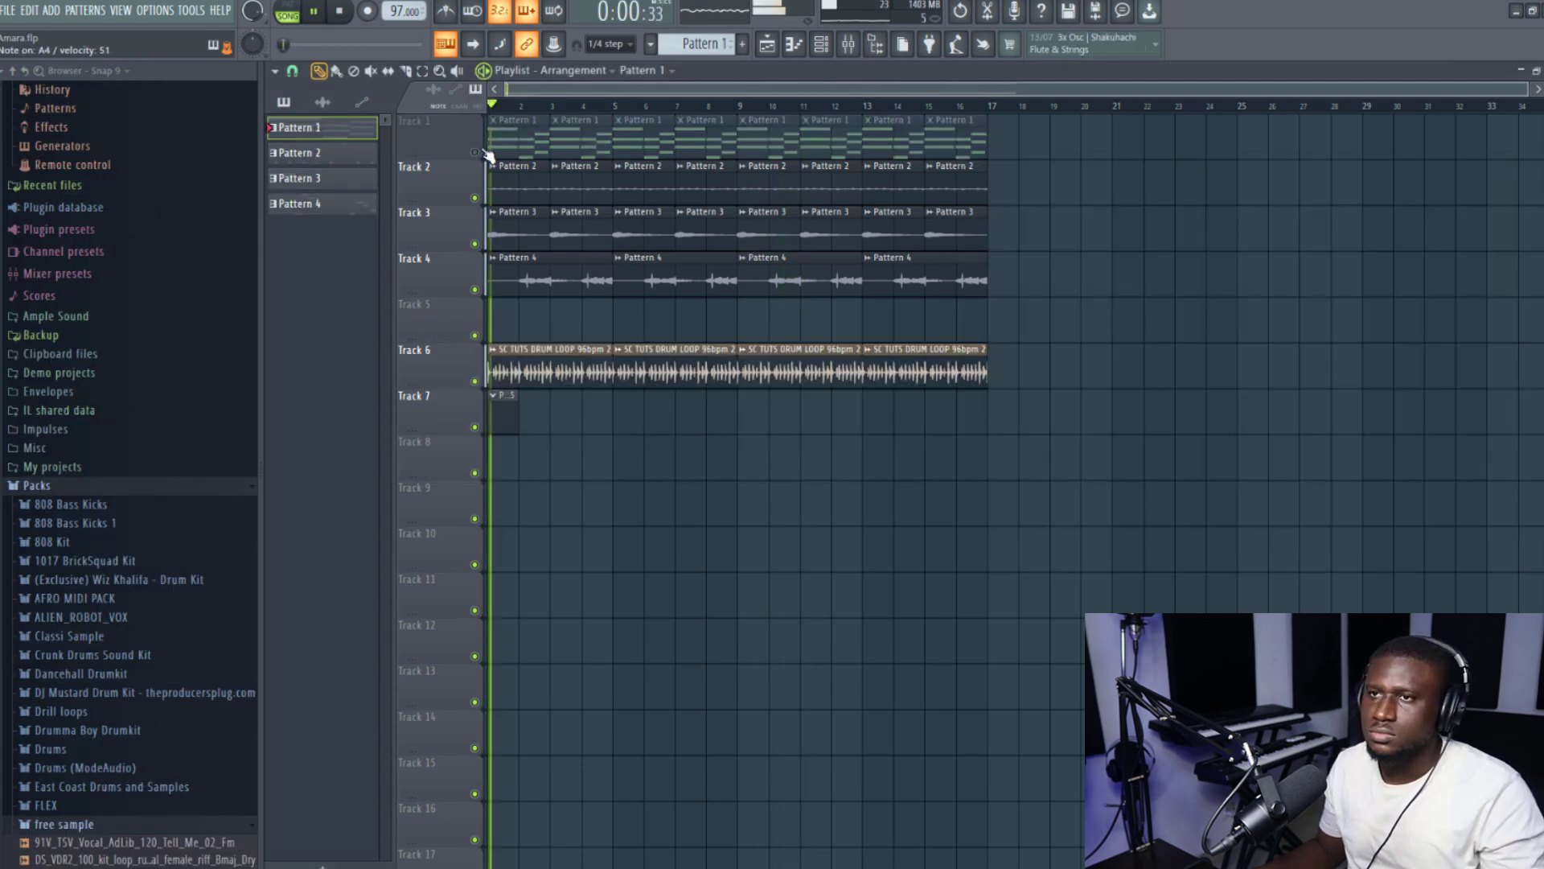
key(space)
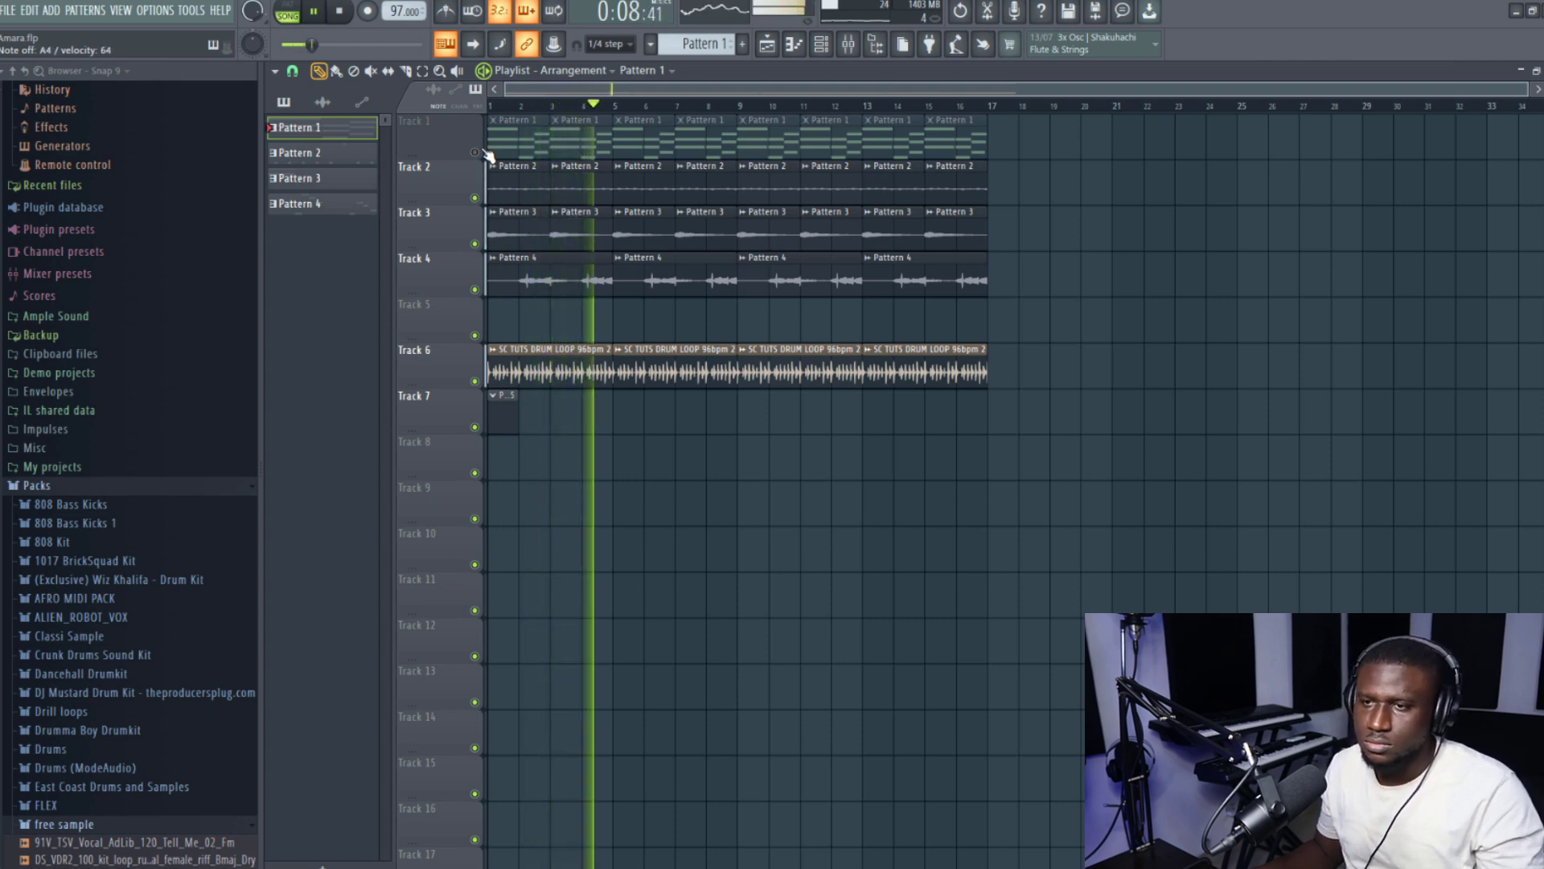
key(space)
key(space)
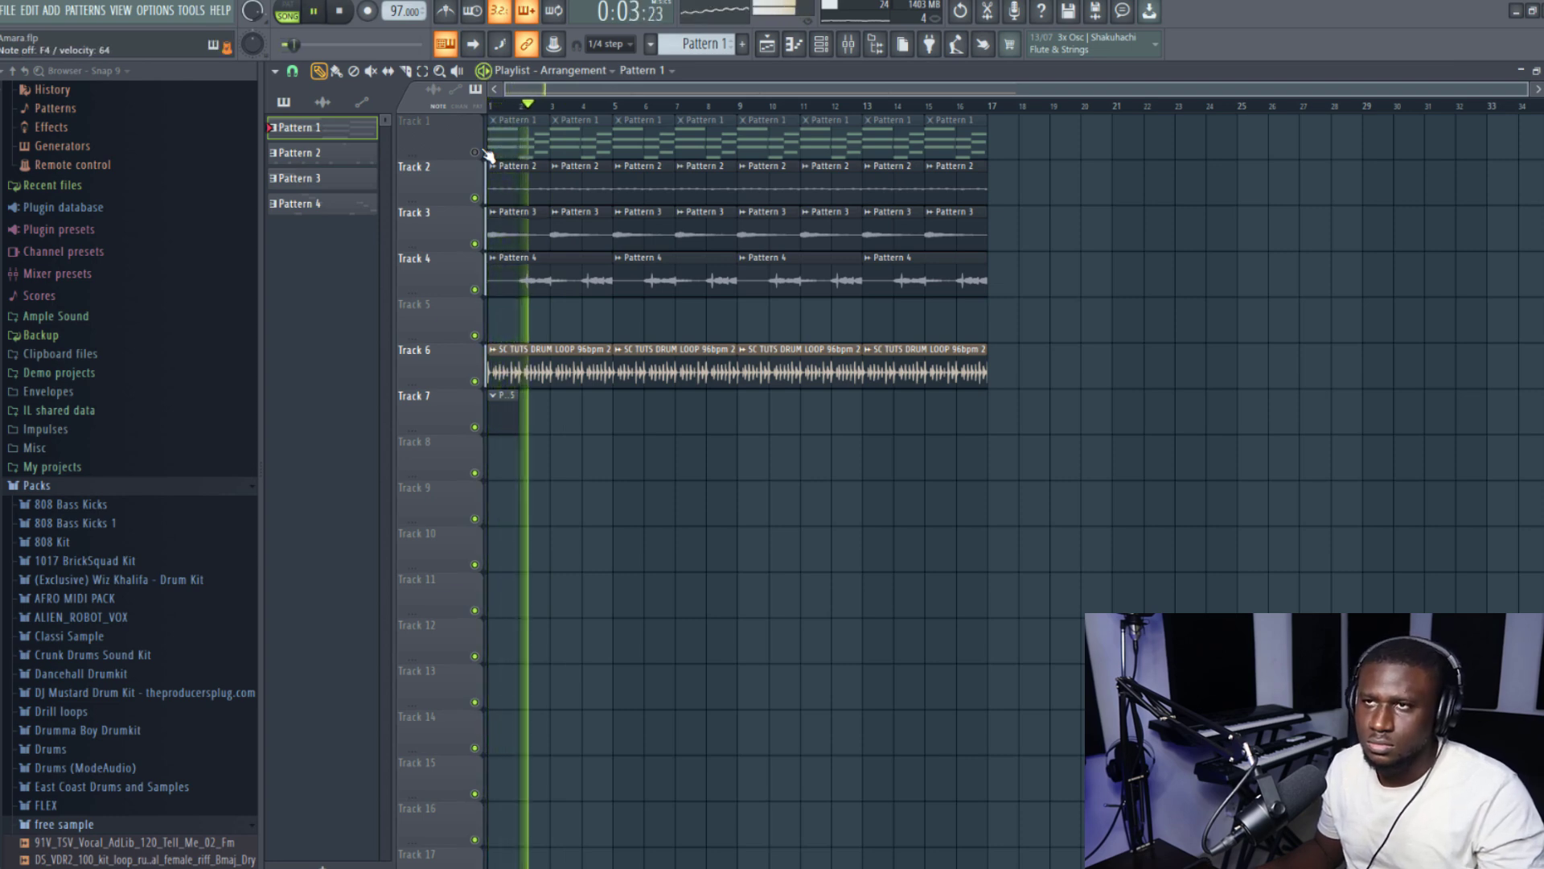
key(space)
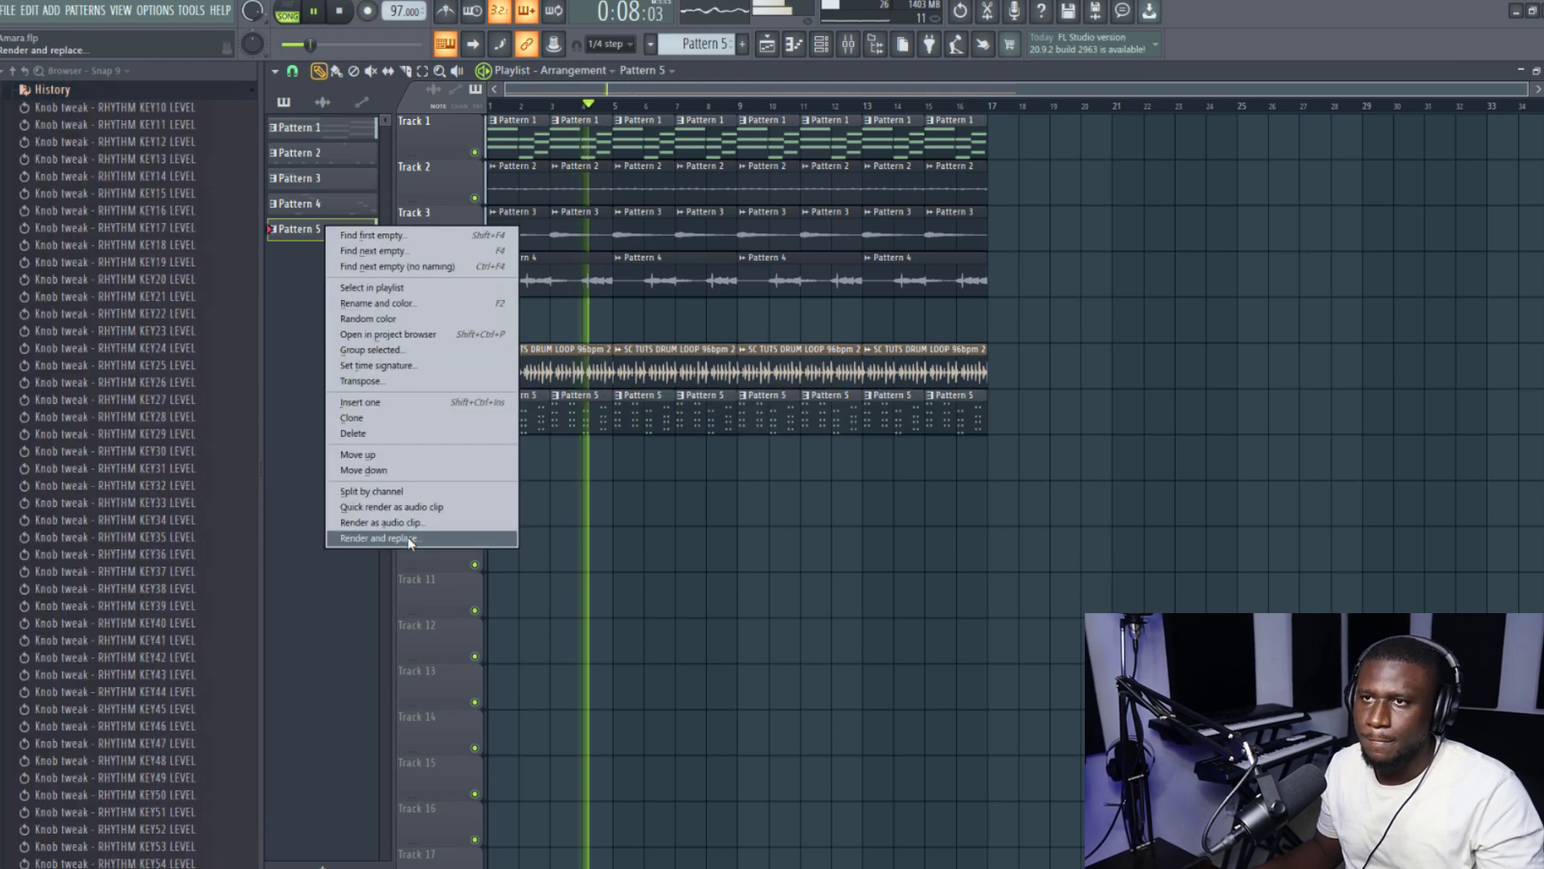
Step: Render and replace Pattern 5 on Track 7 with an audio clip
click(411, 539)
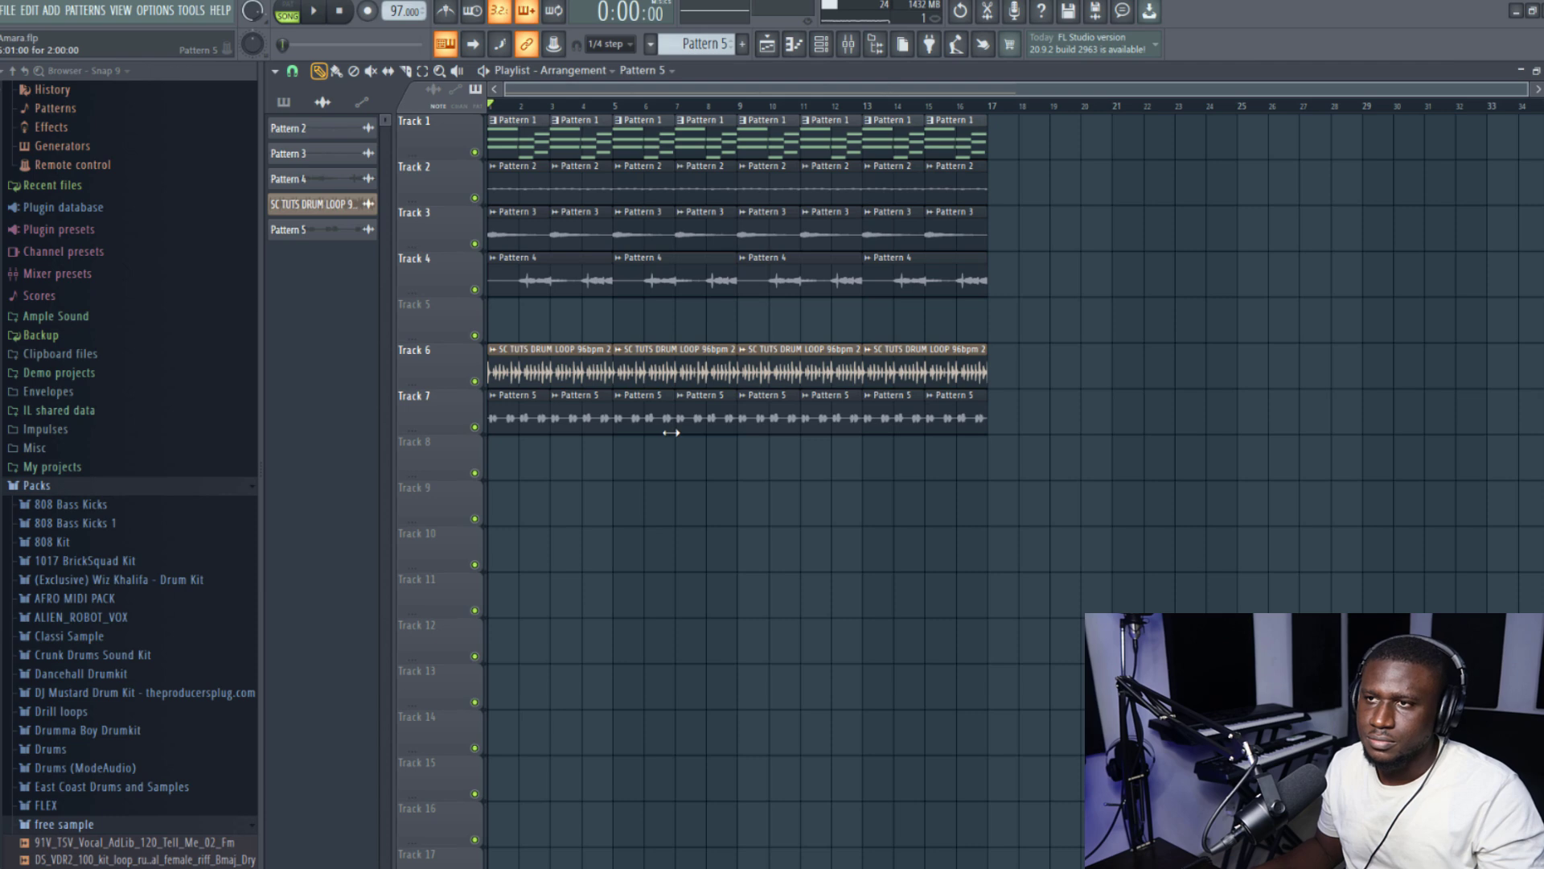
Step: Shift the pitch of the SS_MA_100_guitar_muted_afro_thies_Fmin clip on Track 9 by +300 cents, turn off its solo and play the arrangement
key(space)
double_click(671, 432)
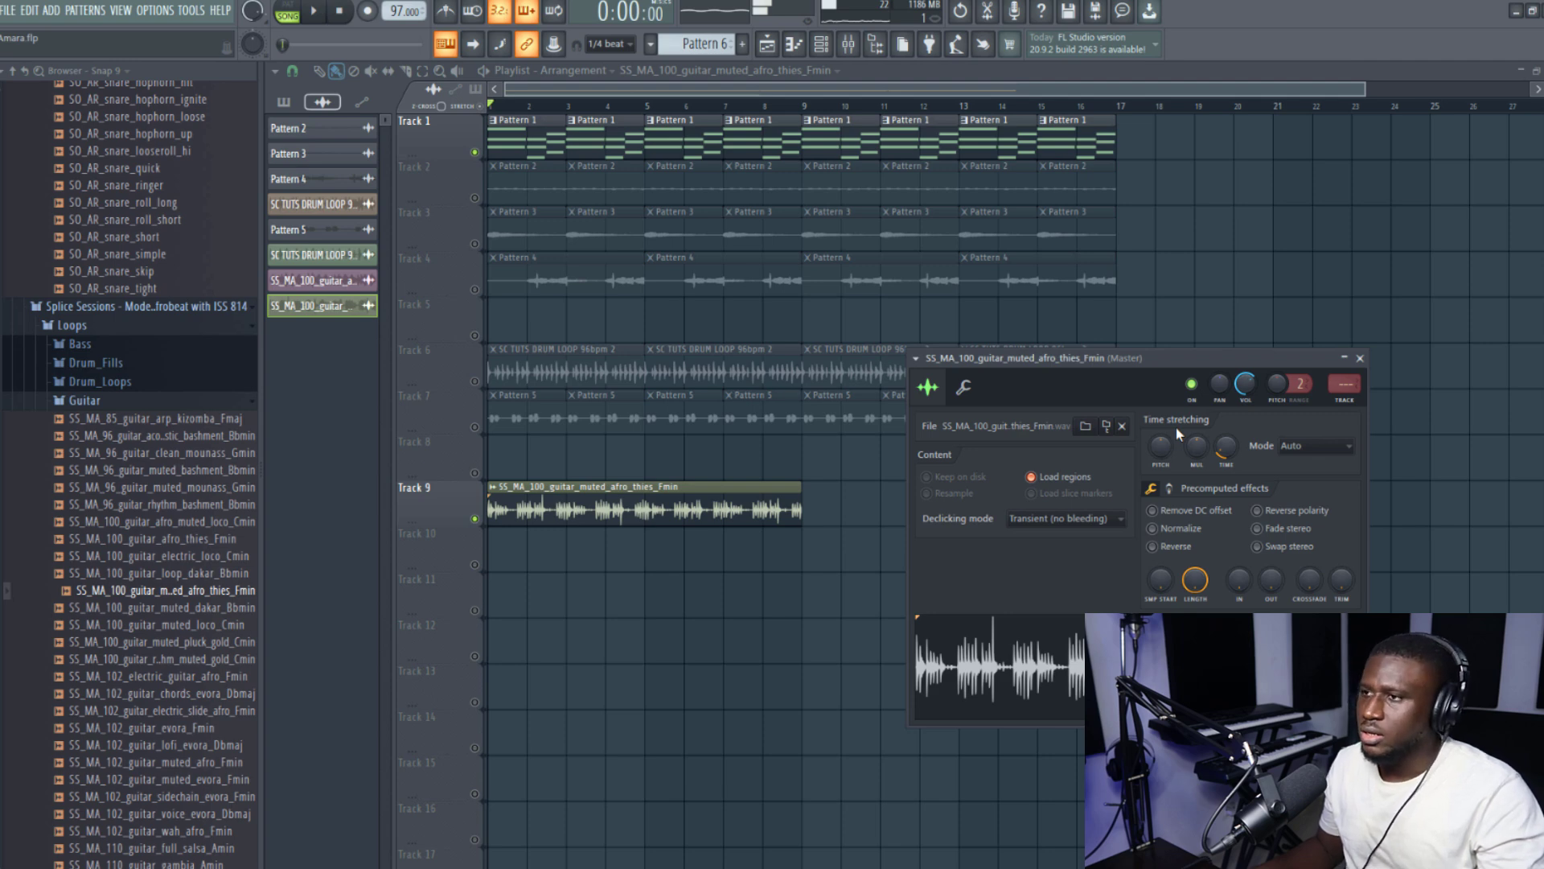
drag(1161, 446, 1161, 444)
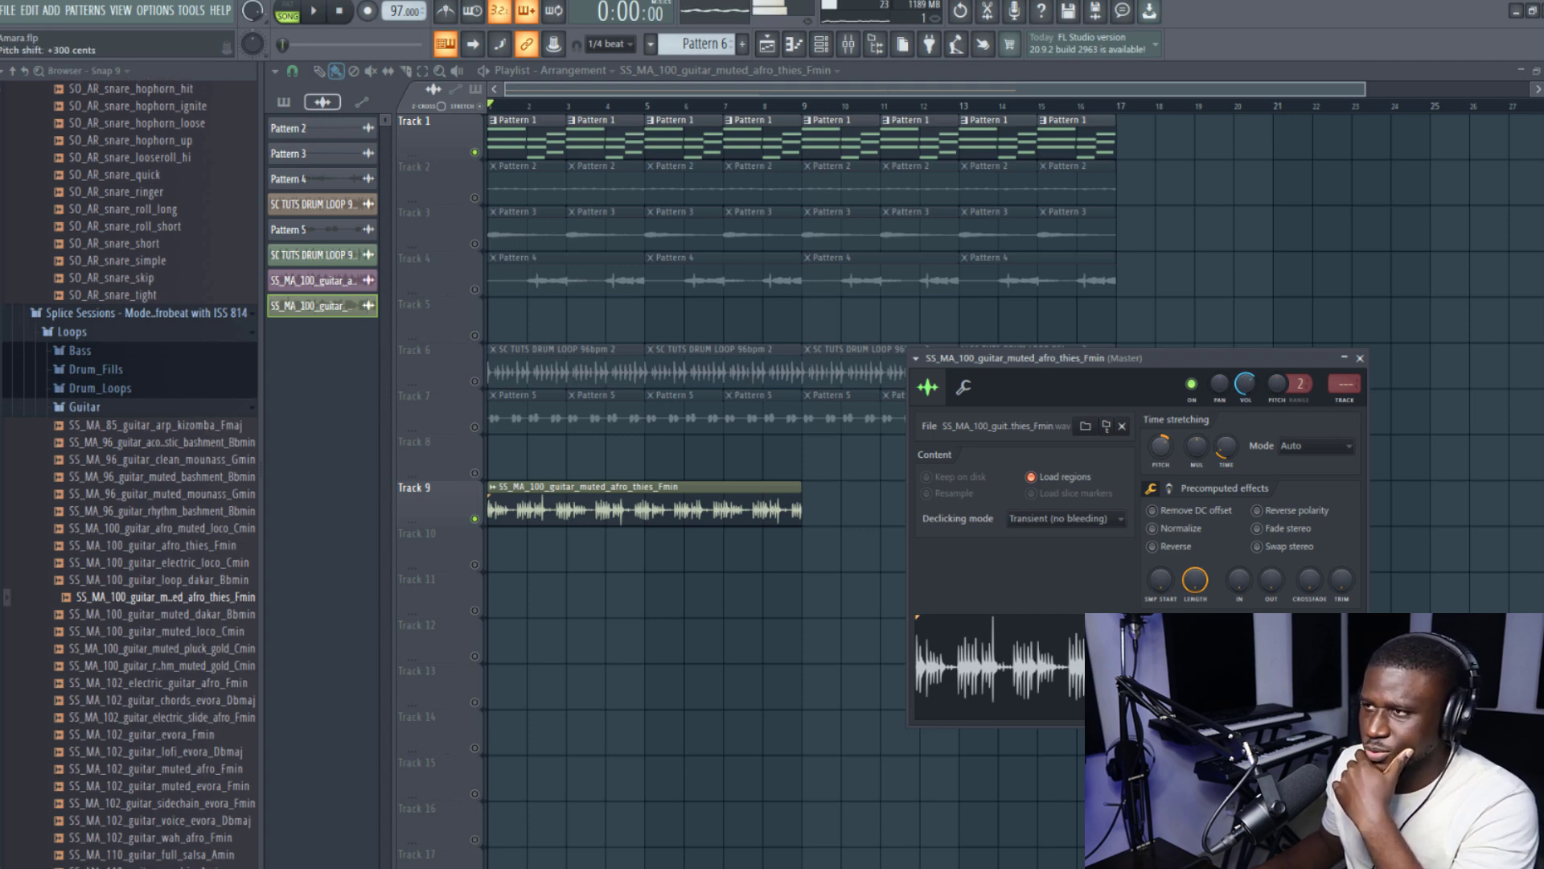
right_click(475, 518)
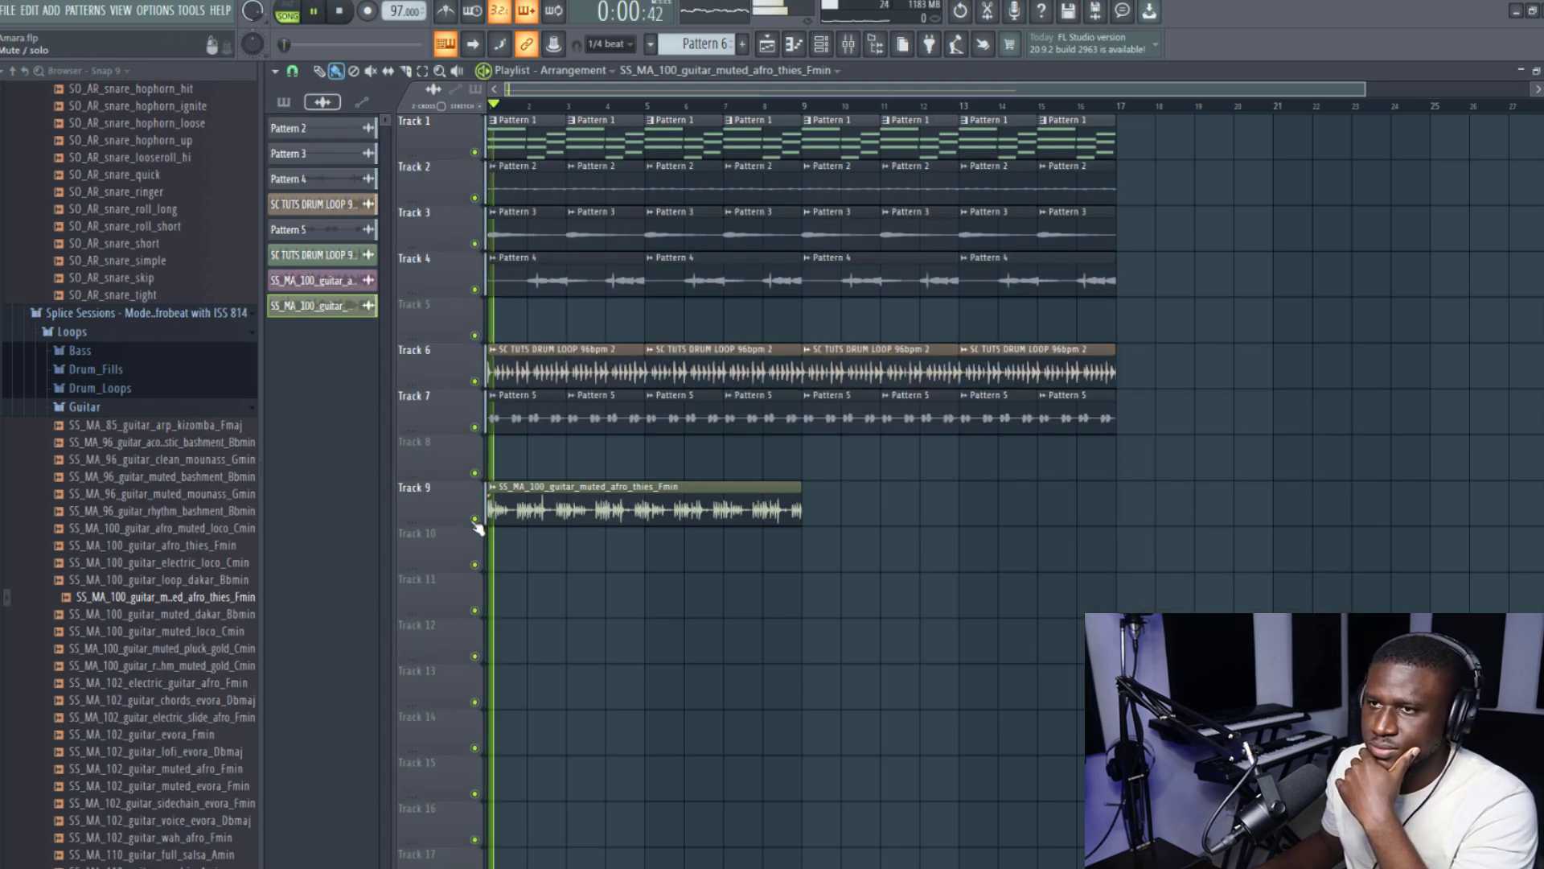
double_click(633, 506)
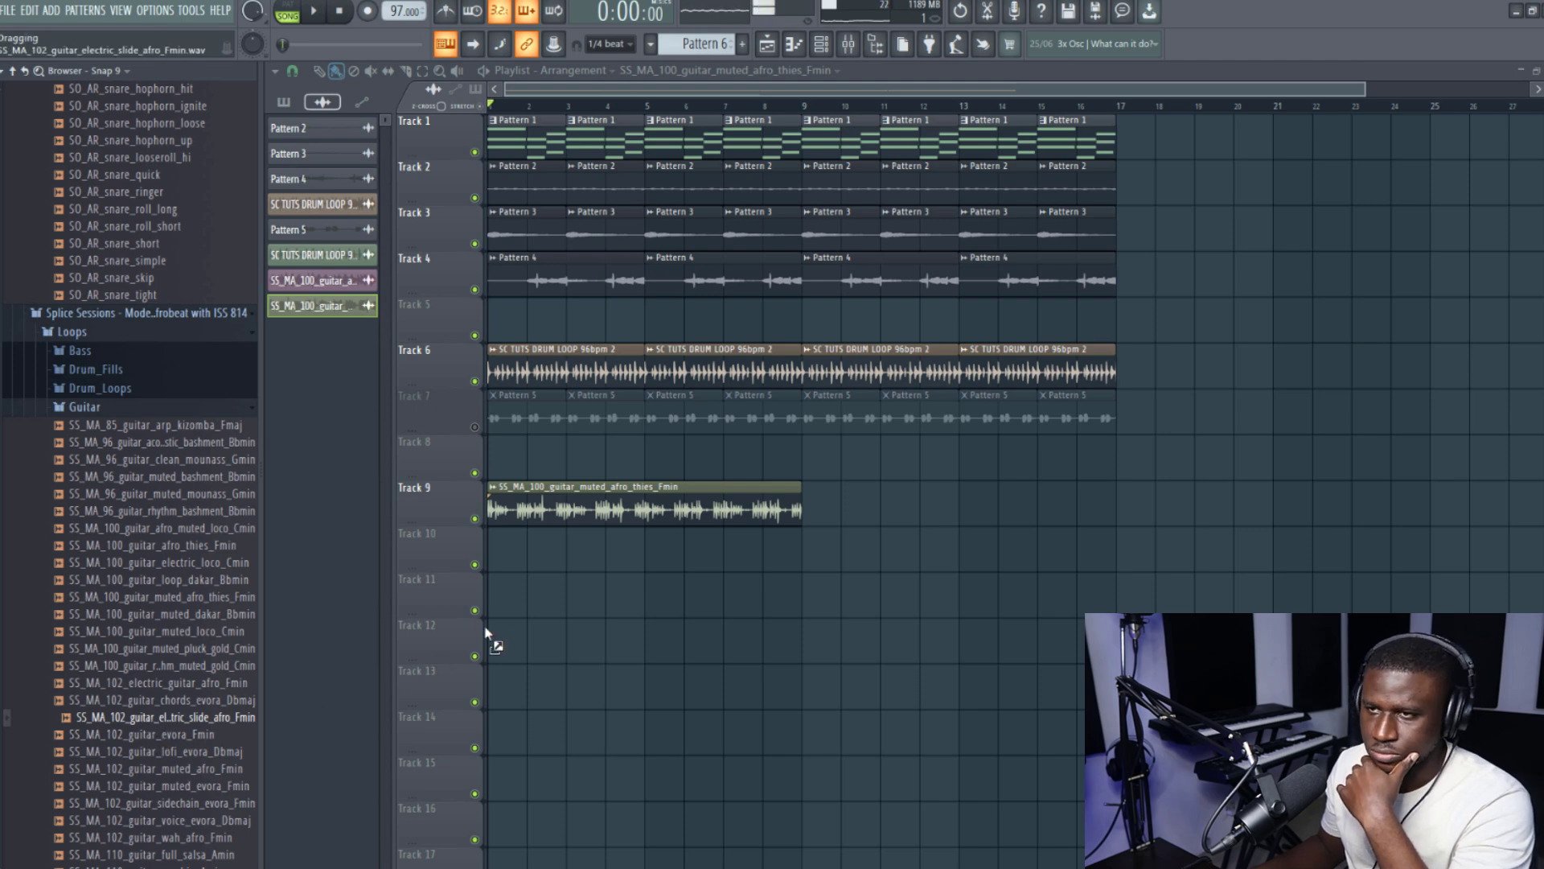
Step: Place SS_MA_102_guitar_electric_slide_afro_Fmin on Track 11, stretched to eight bars in Auto mode with a +300 cents pitch shift
drag(478, 641, 510, 595)
double_click(563, 594)
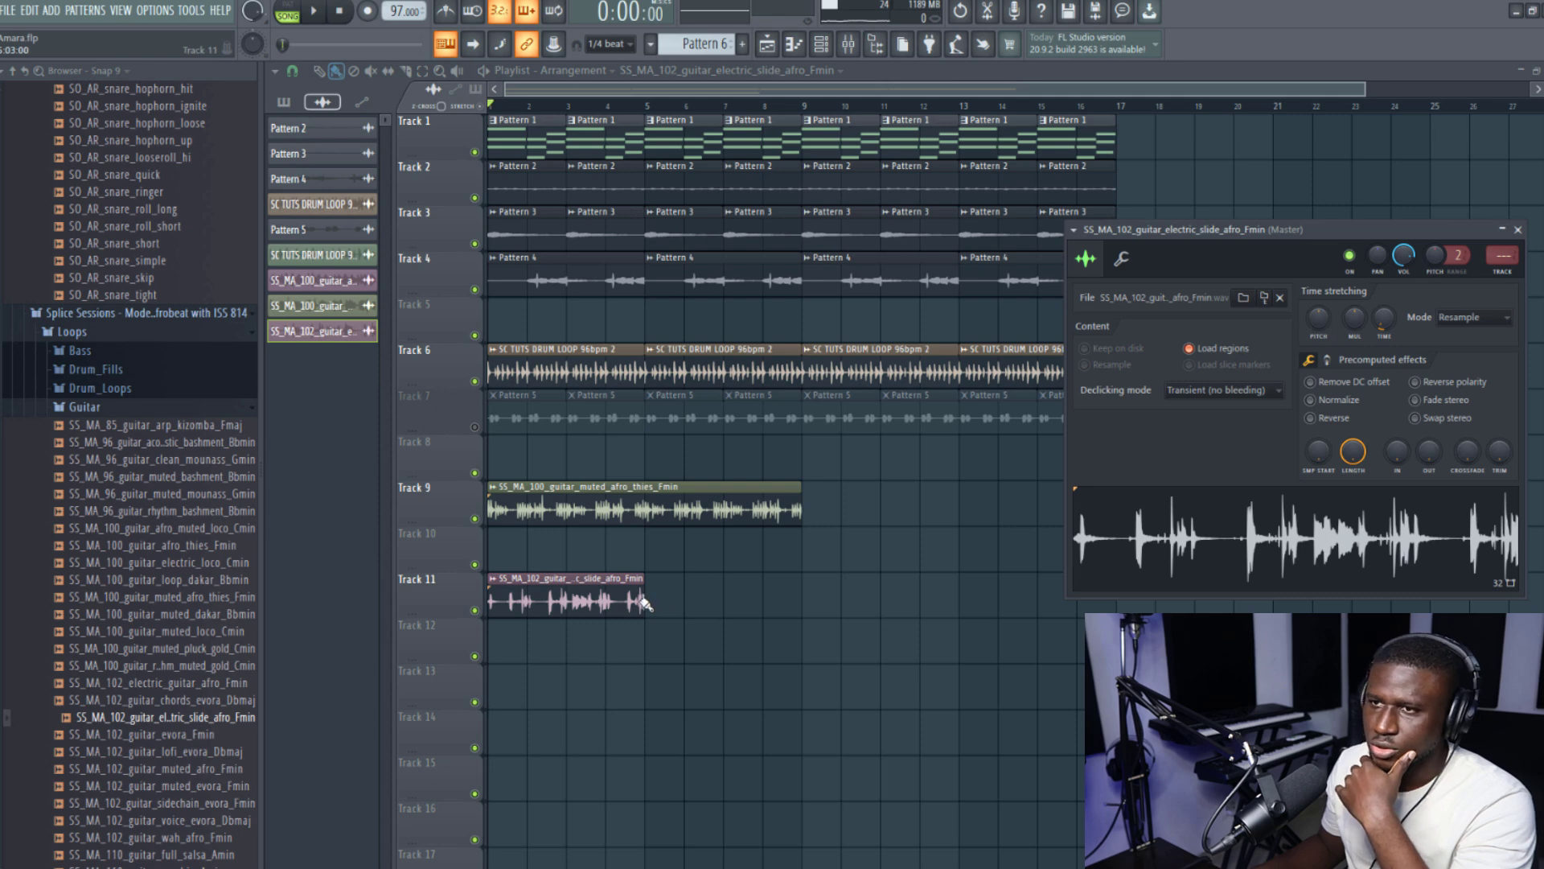
drag(643, 601, 802, 602)
click(1474, 317)
click(1472, 332)
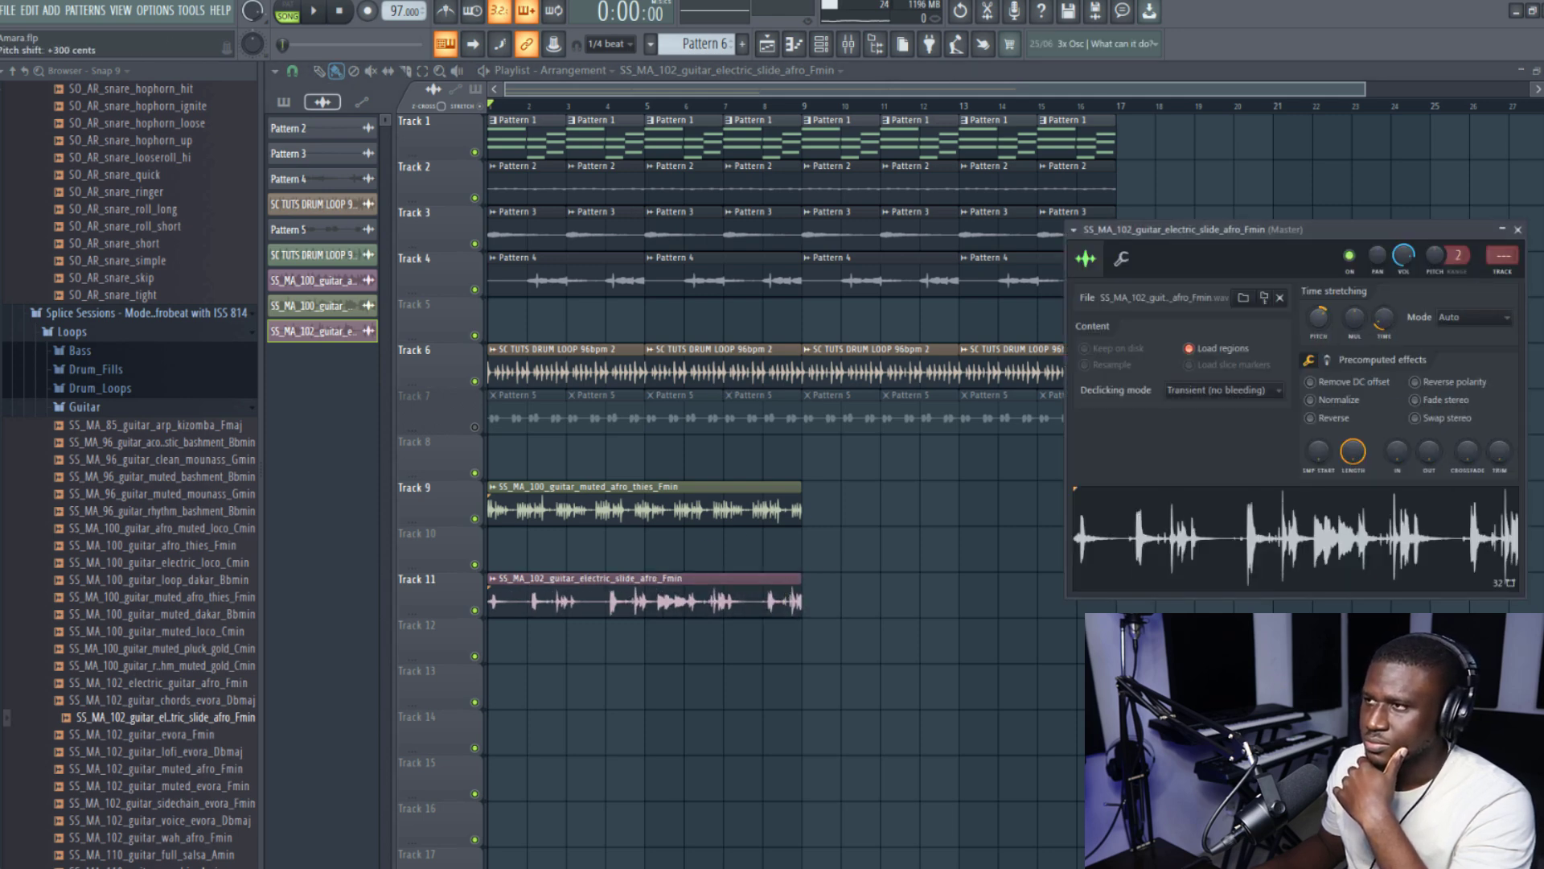
Step: Mute Track 9 and adjust the channel volume of the electric slide guitar sample while the arrangement plays
click(475, 519)
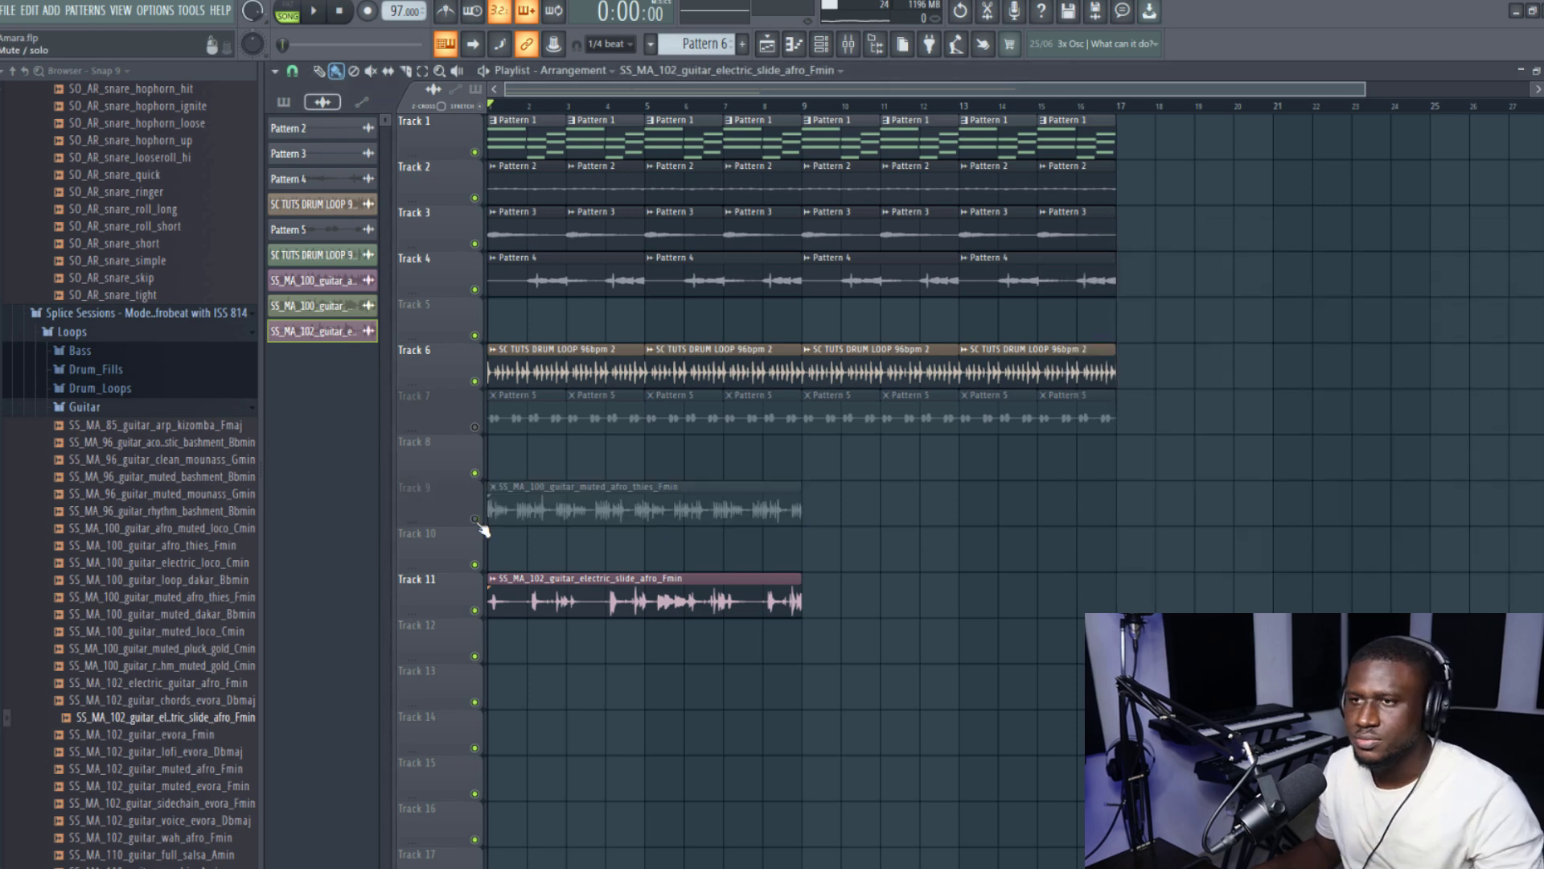
double_click(521, 599)
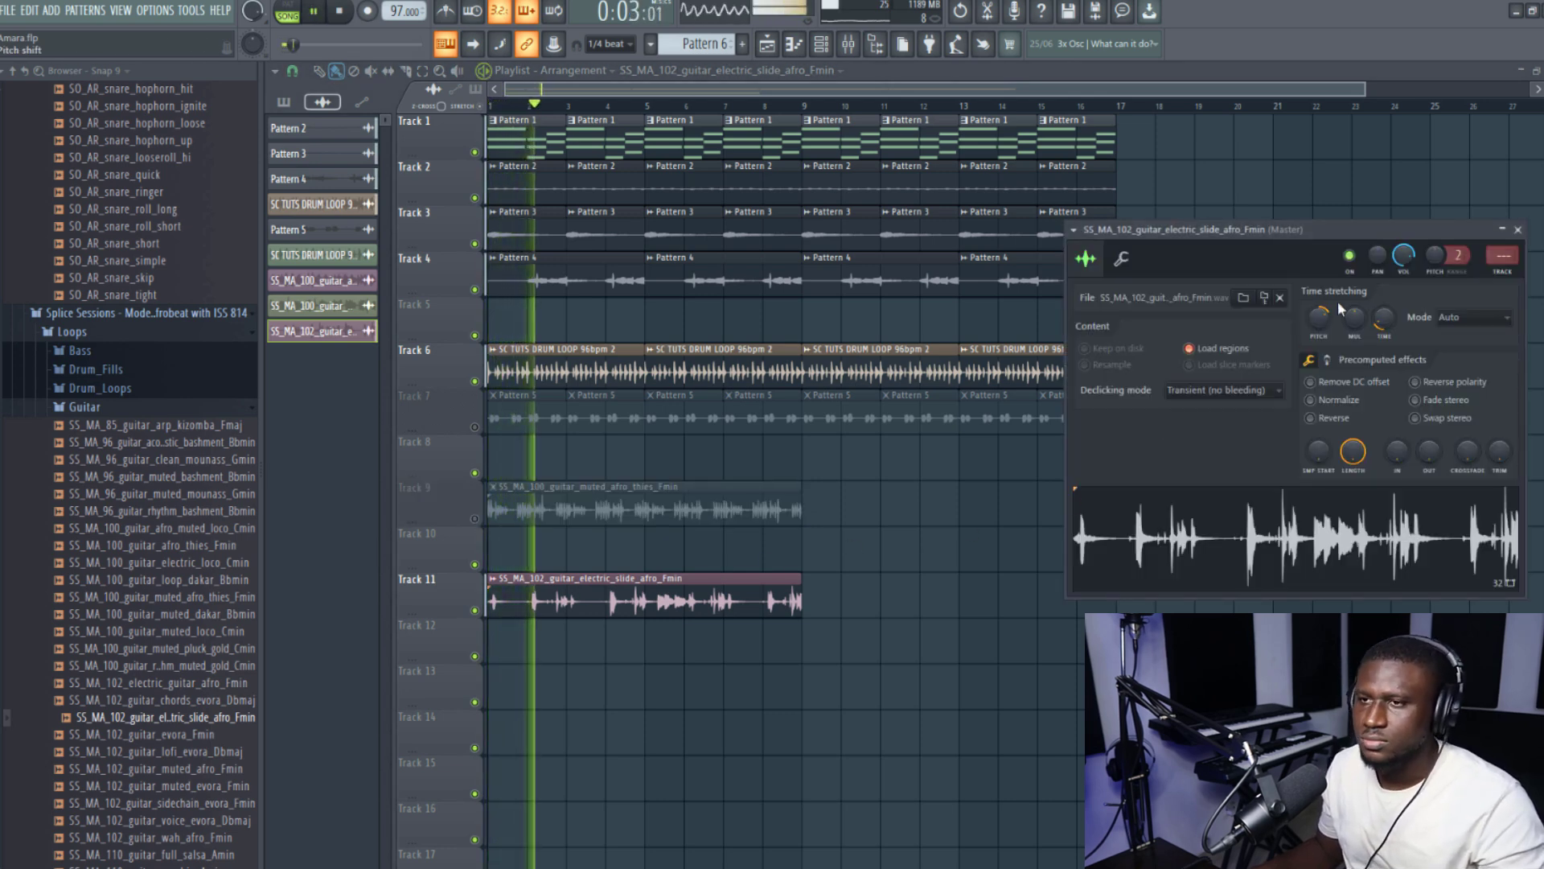
drag(1403, 256, 1403, 271)
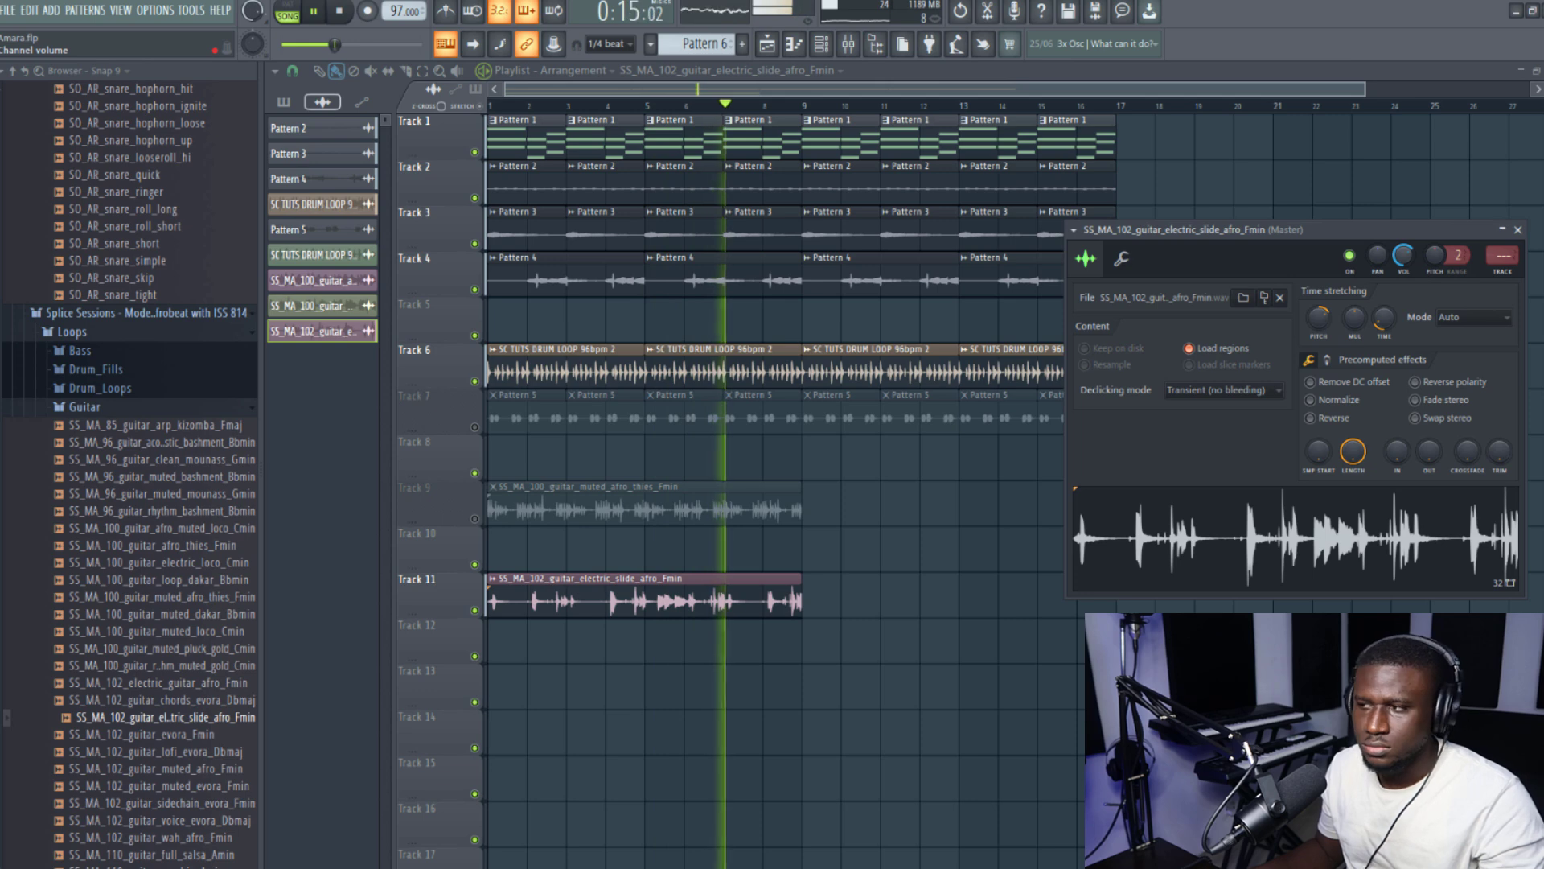
Step: Cut the electric slide guitar clip on Track 11 down to its first two bars and repeat that slice through bar 16
drag(765, 579, 569, 644)
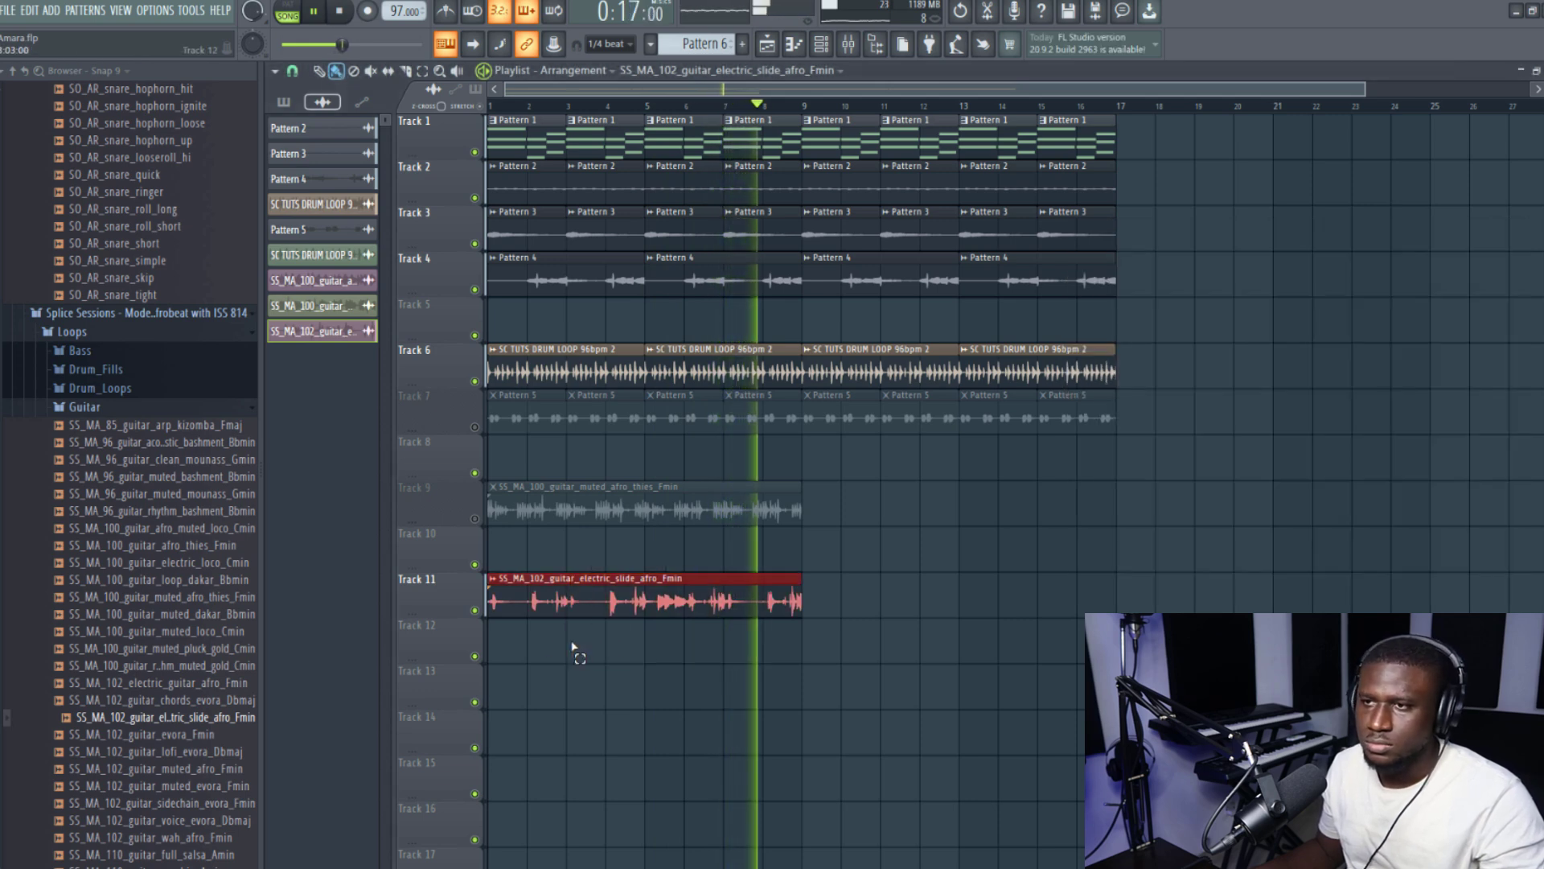
key(ctrl+b)
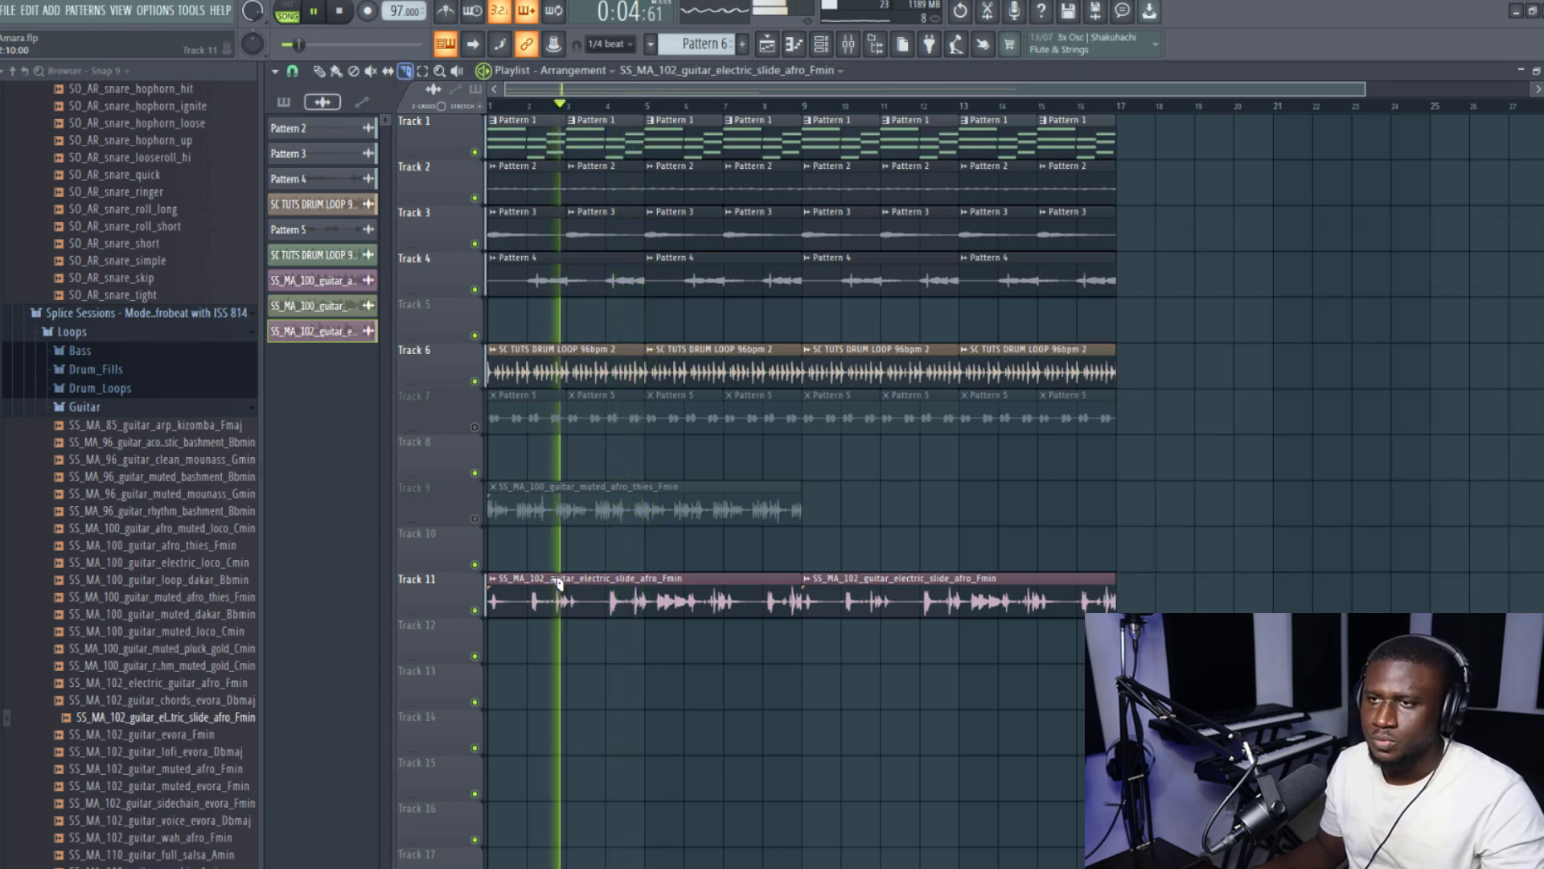
scroll(567, 587, up, 2)
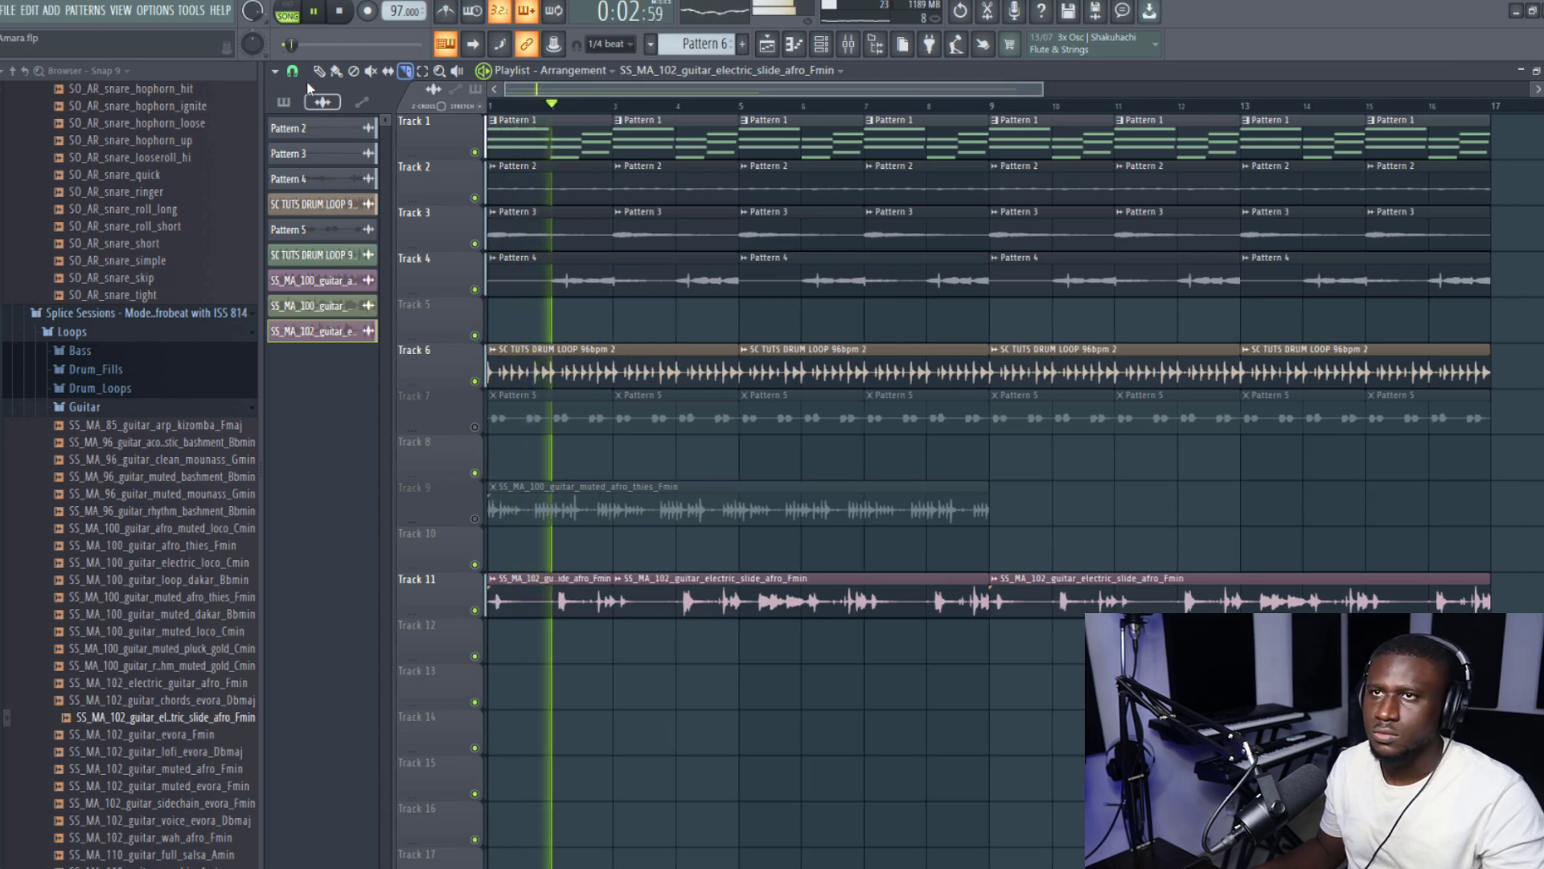
right_click(692, 602)
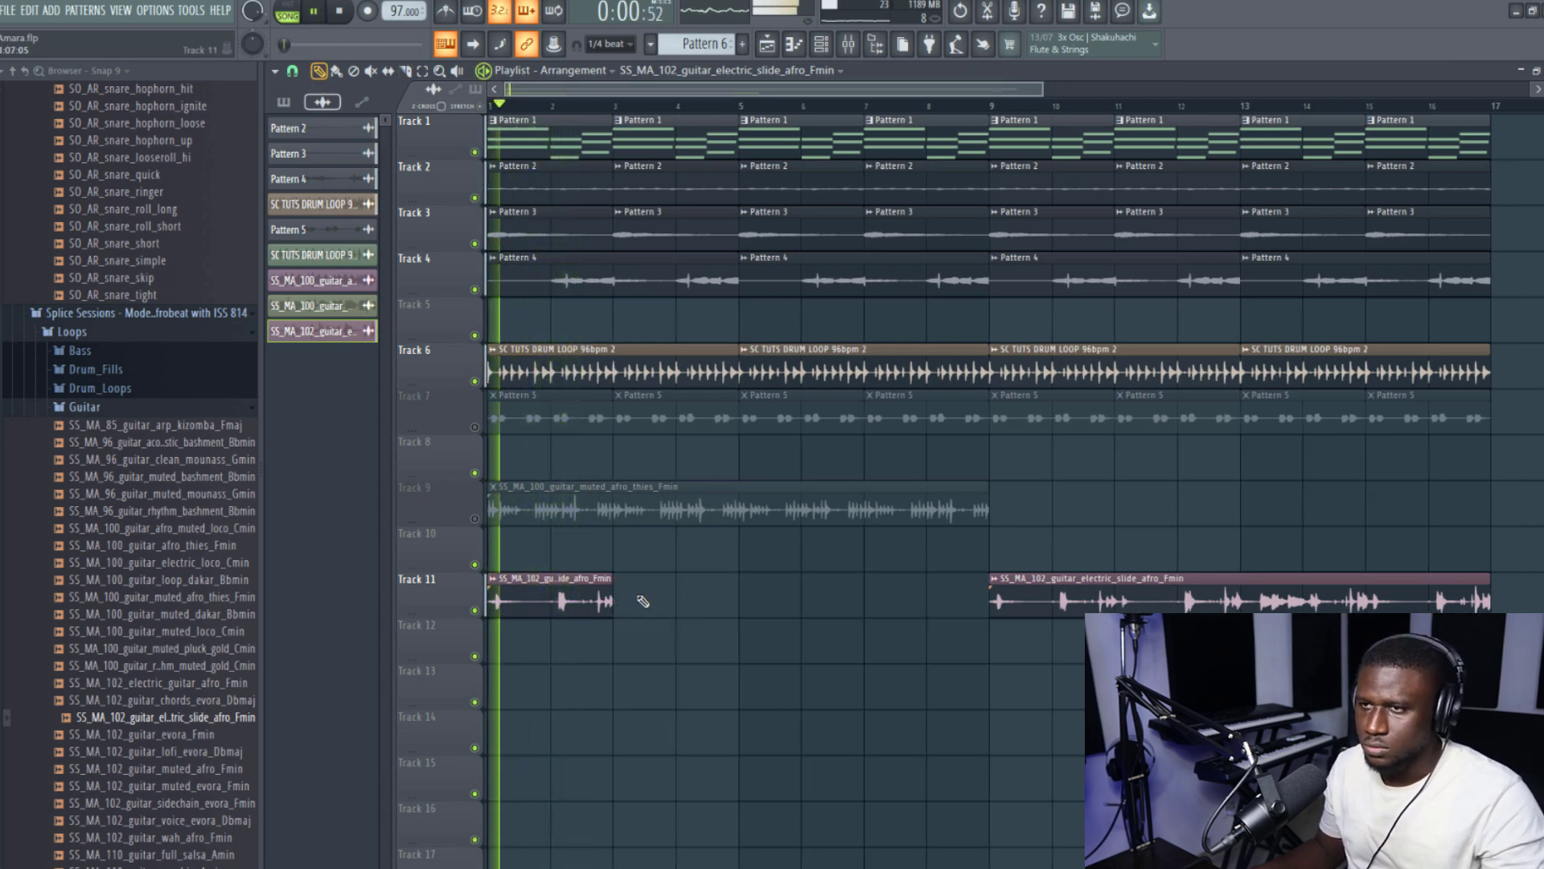
ctrl+click(561, 601)
drag(534, 605, 488, 657)
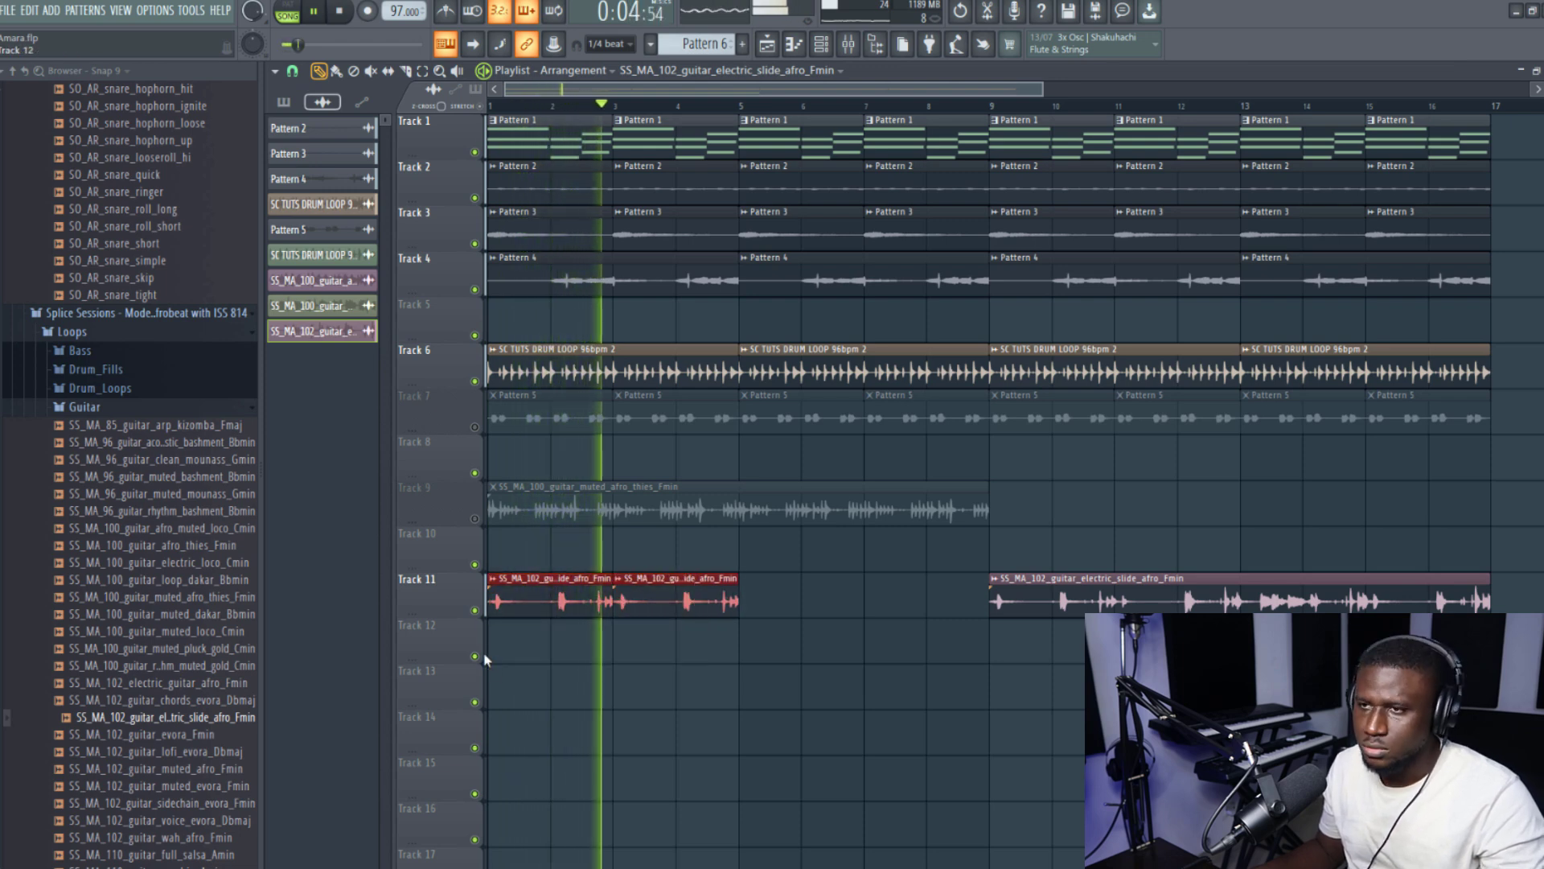
key(ctrl+b)
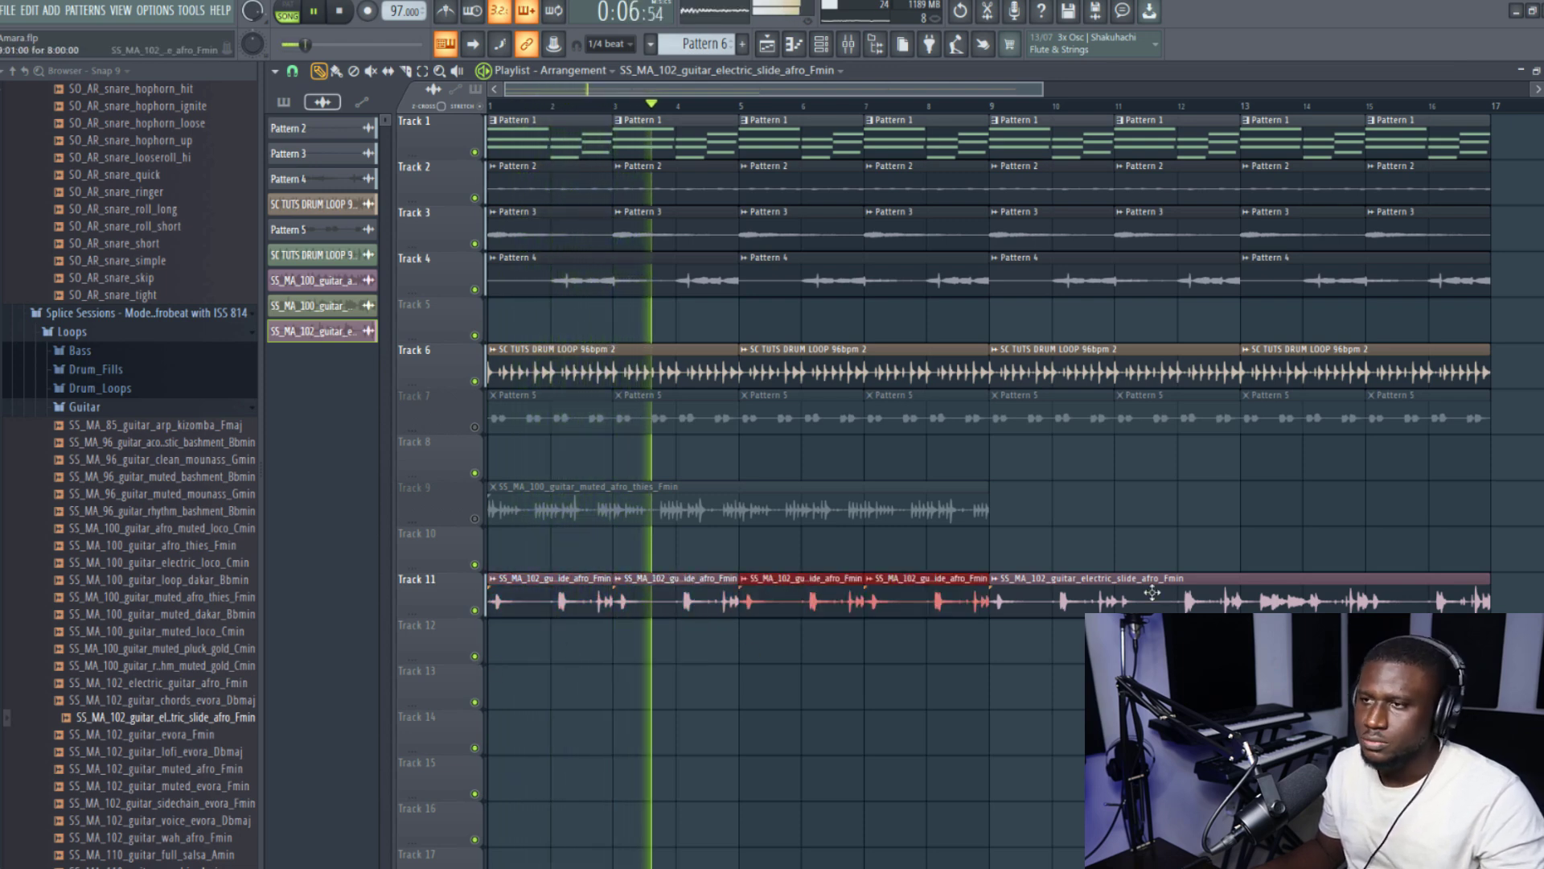
right_click(1171, 597)
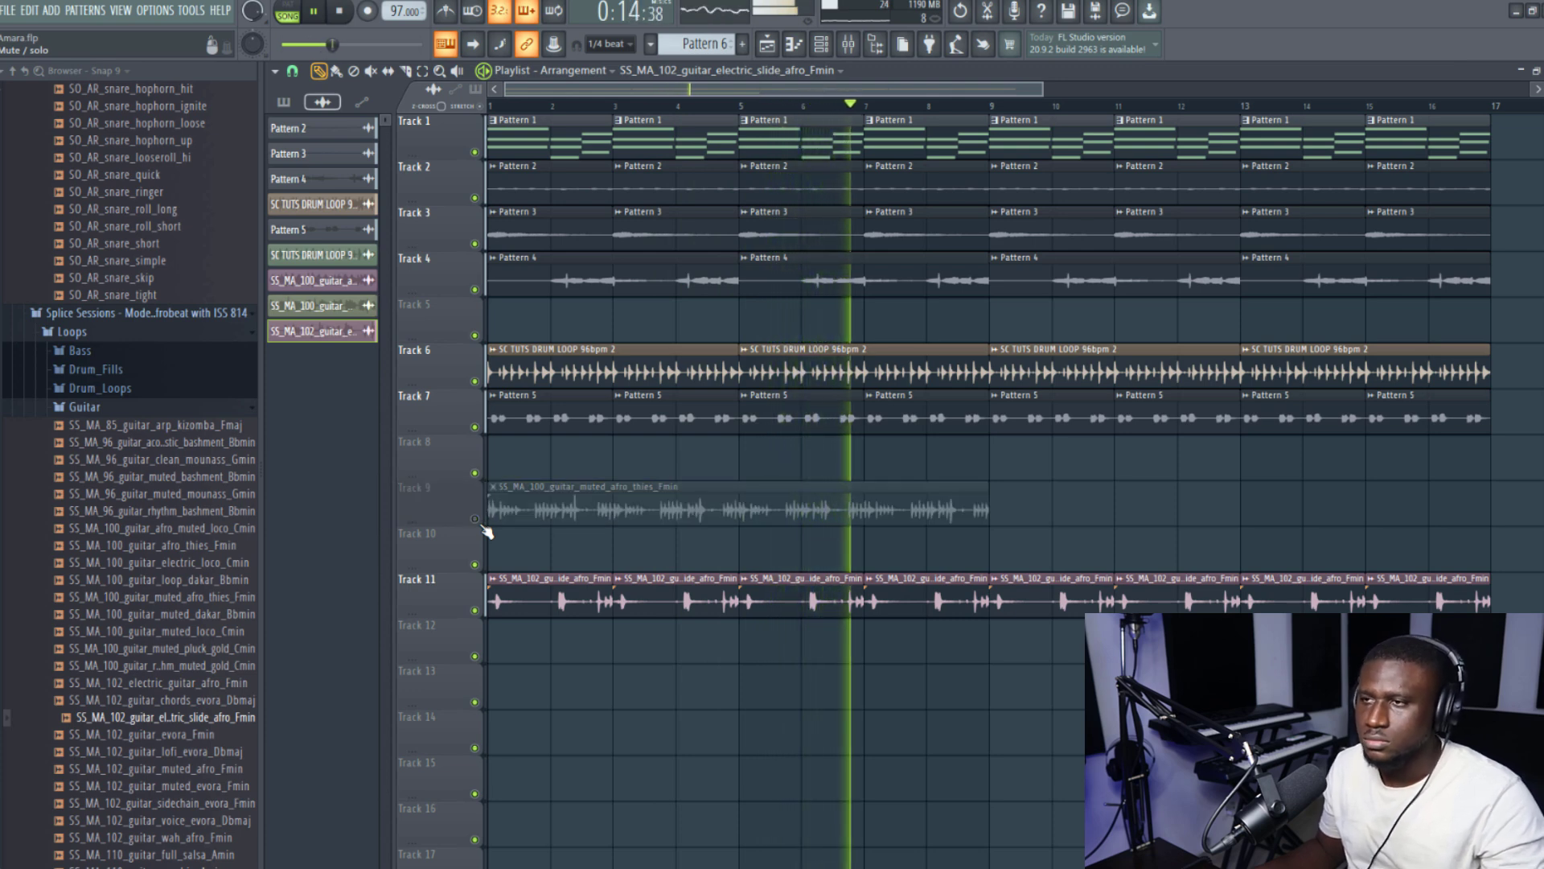
Step: Toggle the muted guitar on Track 9 off and on while playing the arrangement, leaving the track unmuted
click(484, 526)
click(484, 526)
click(484, 526)
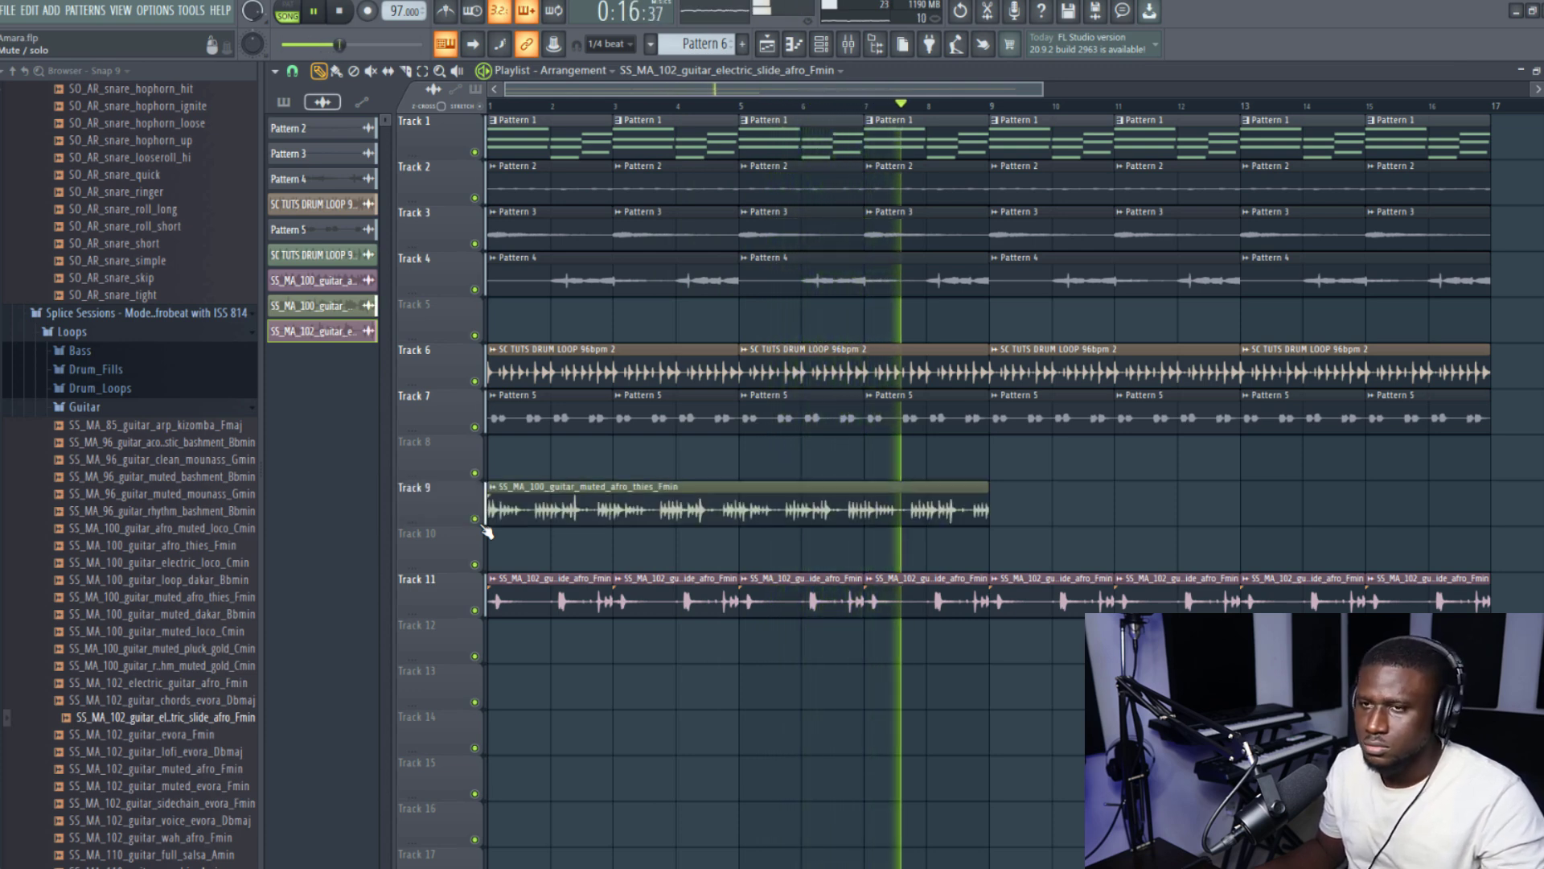
click(485, 526)
key(space)
key(space)
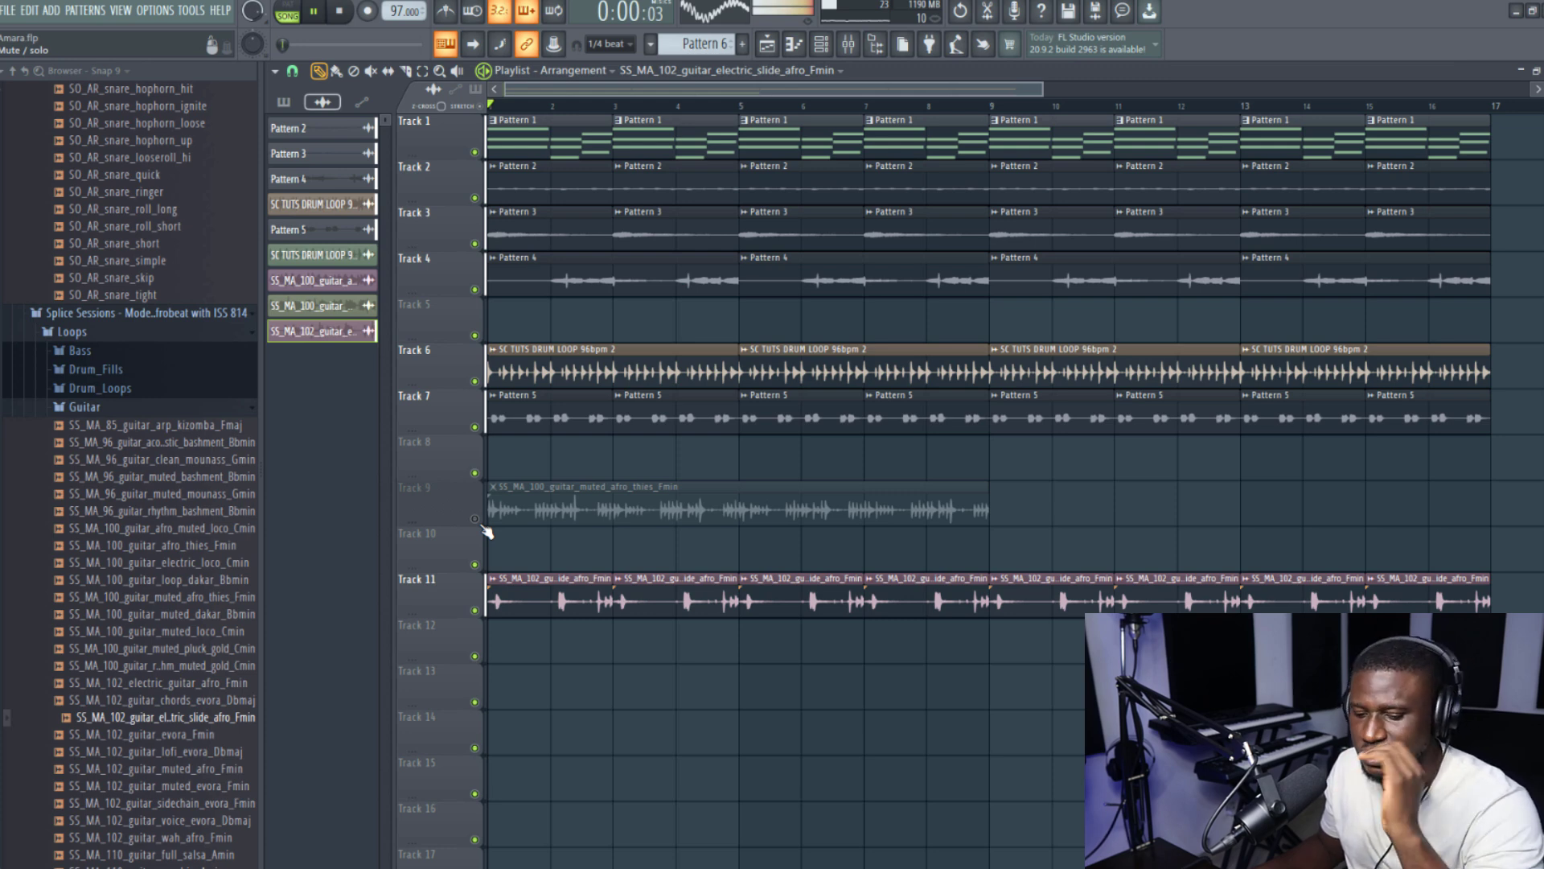
click(476, 519)
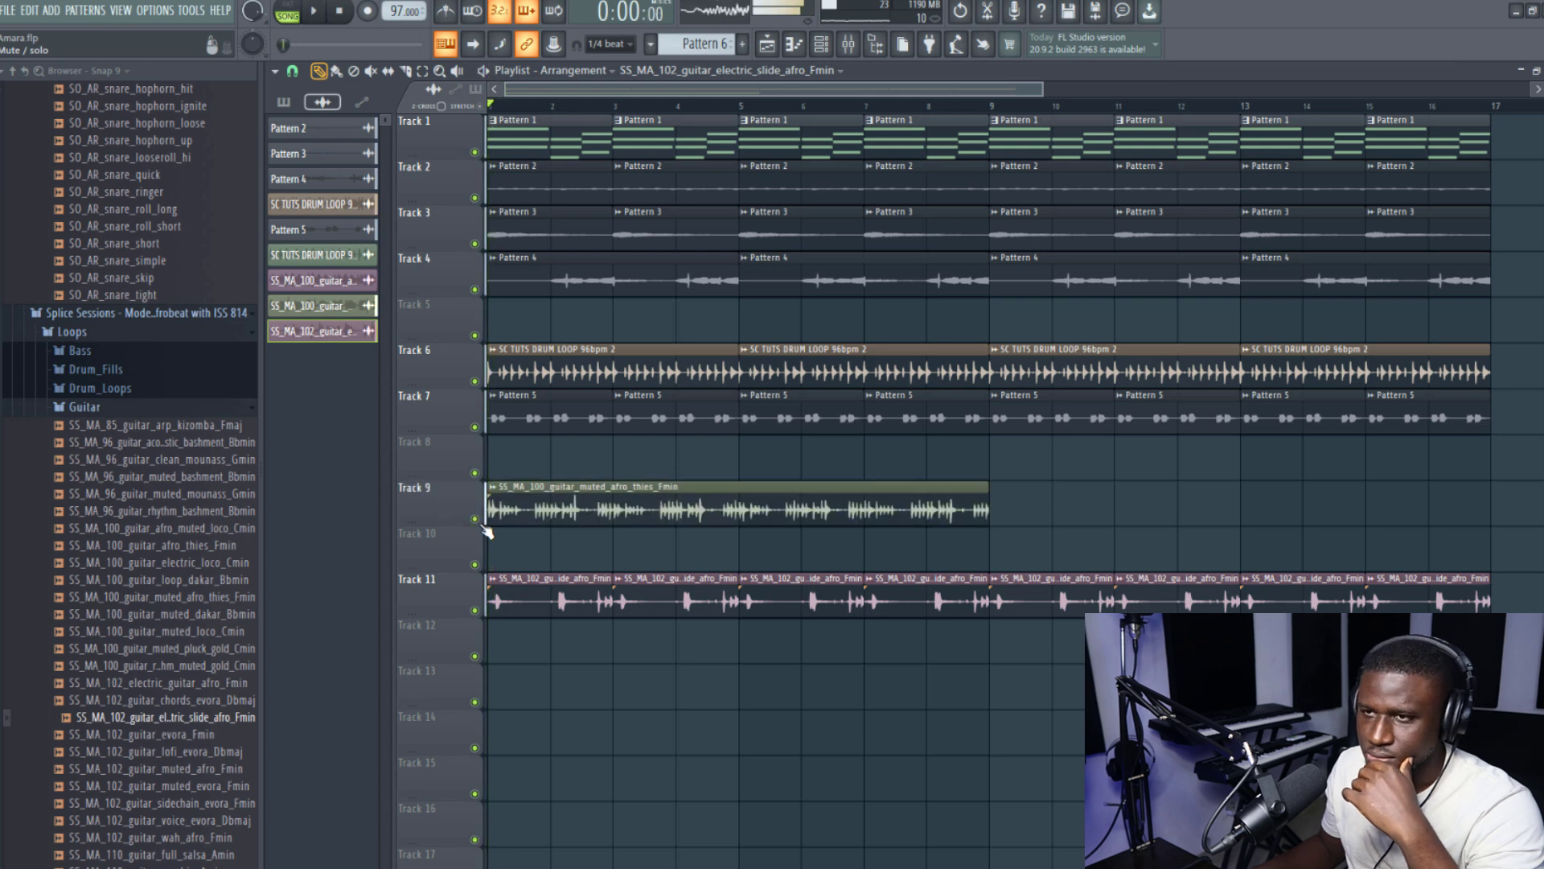
Step: Set the playlist snap to 1/4 beat and play the arrangement from the start
scroll(487, 530, up, 2)
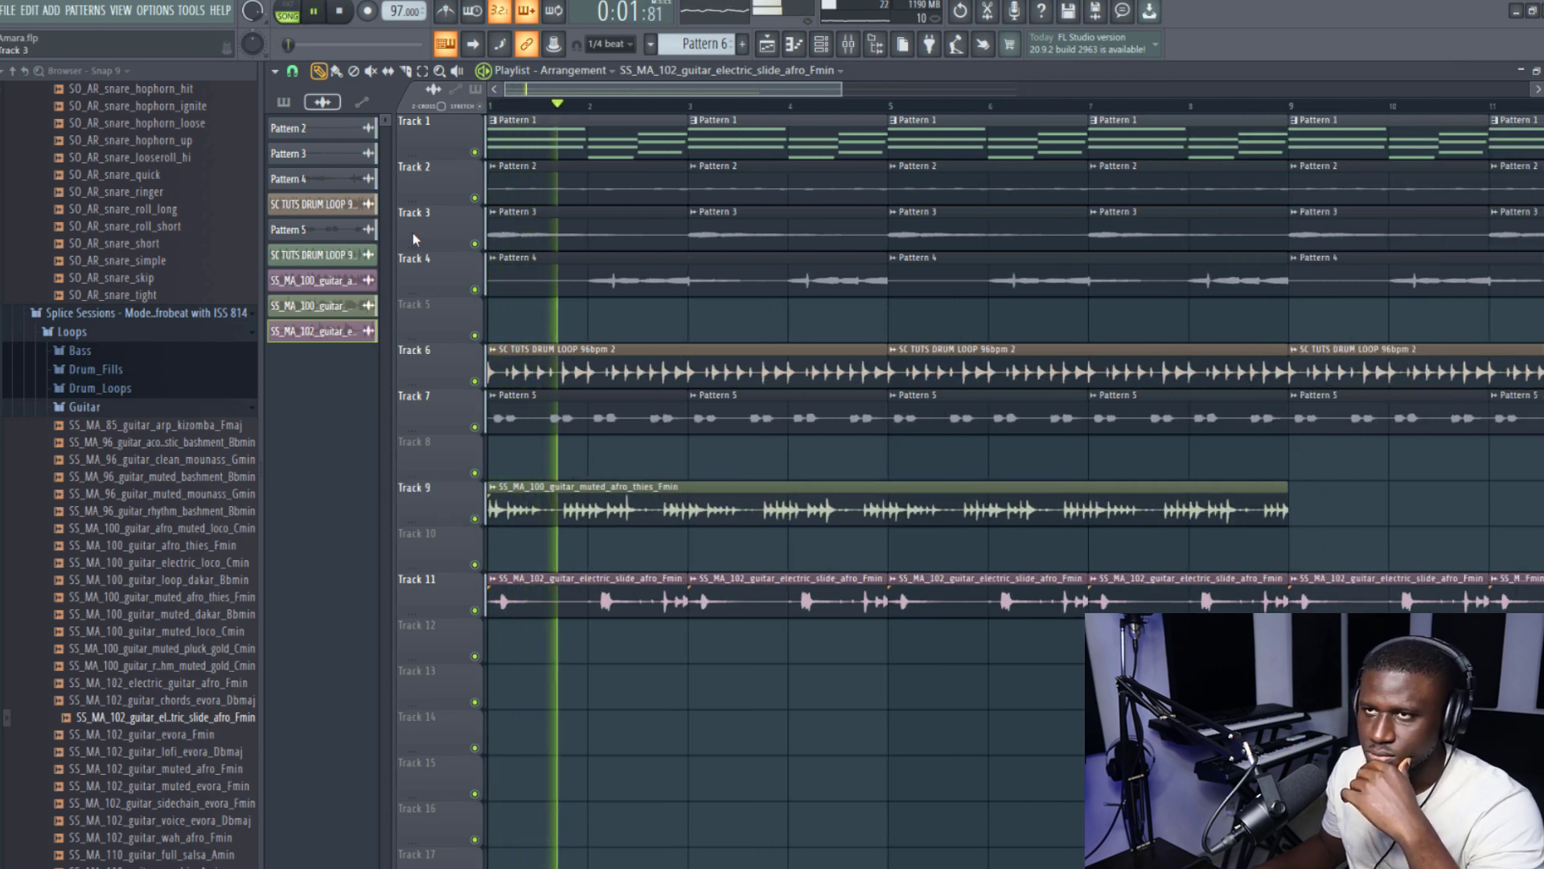
key(space)
click(292, 71)
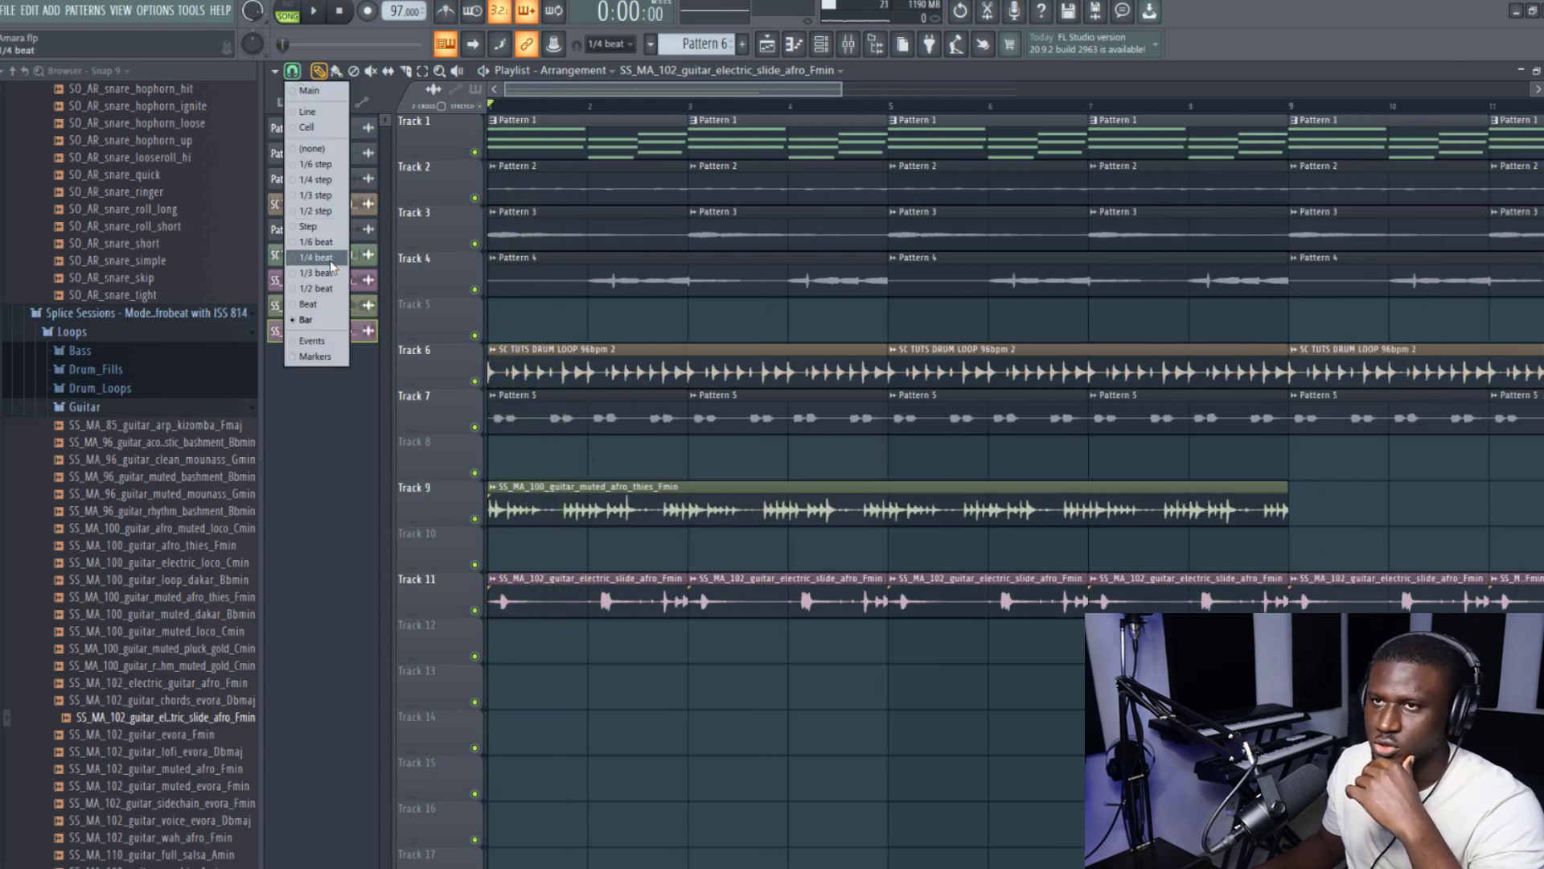
click(329, 259)
scroll(515, 419, up, 2)
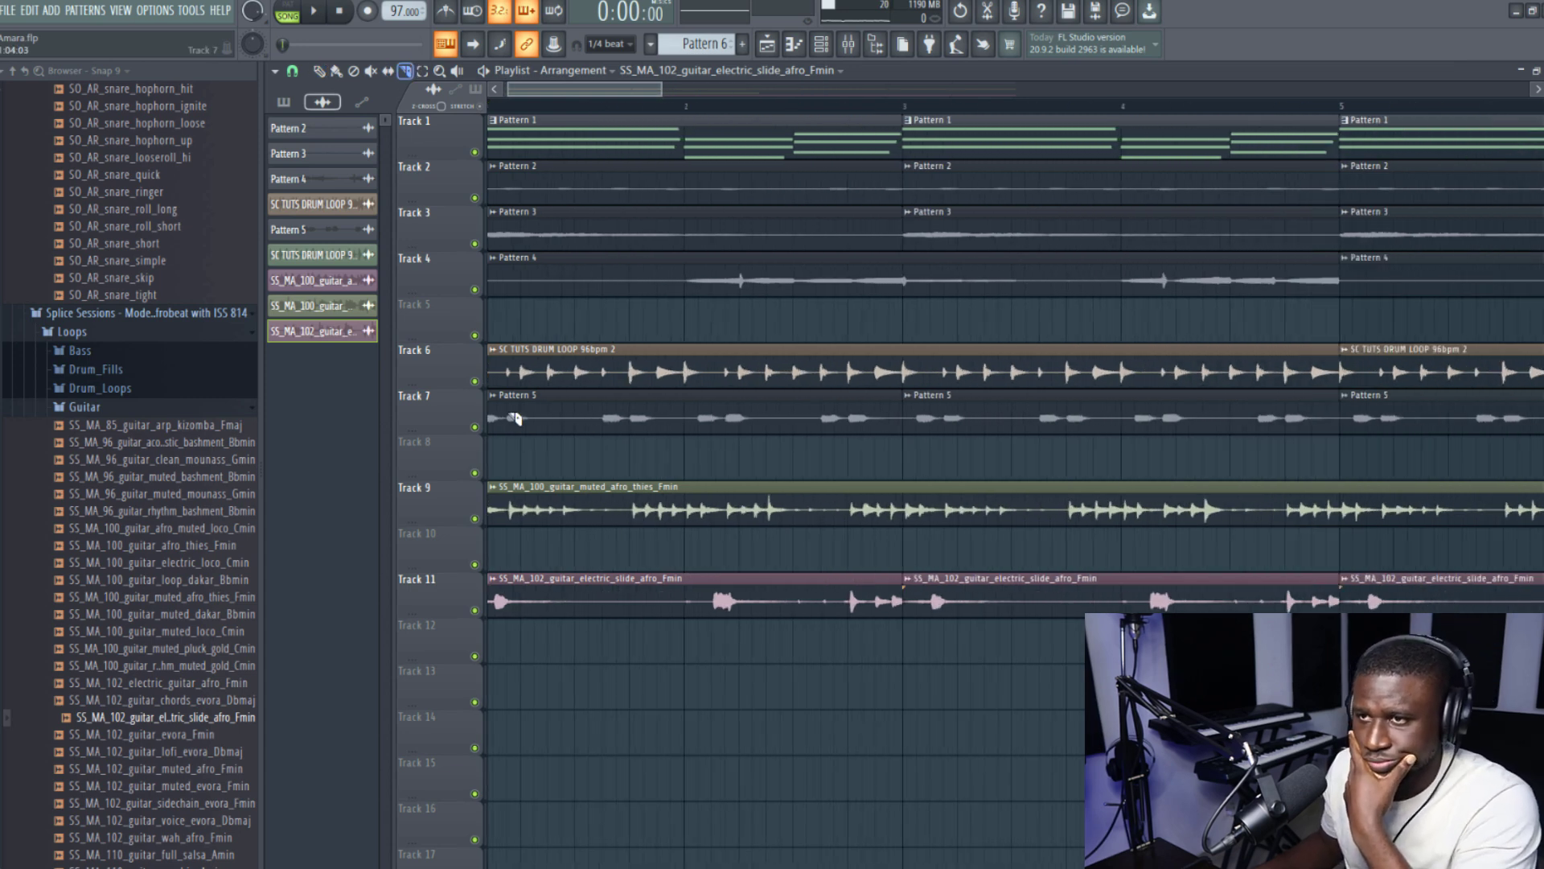
key(space)
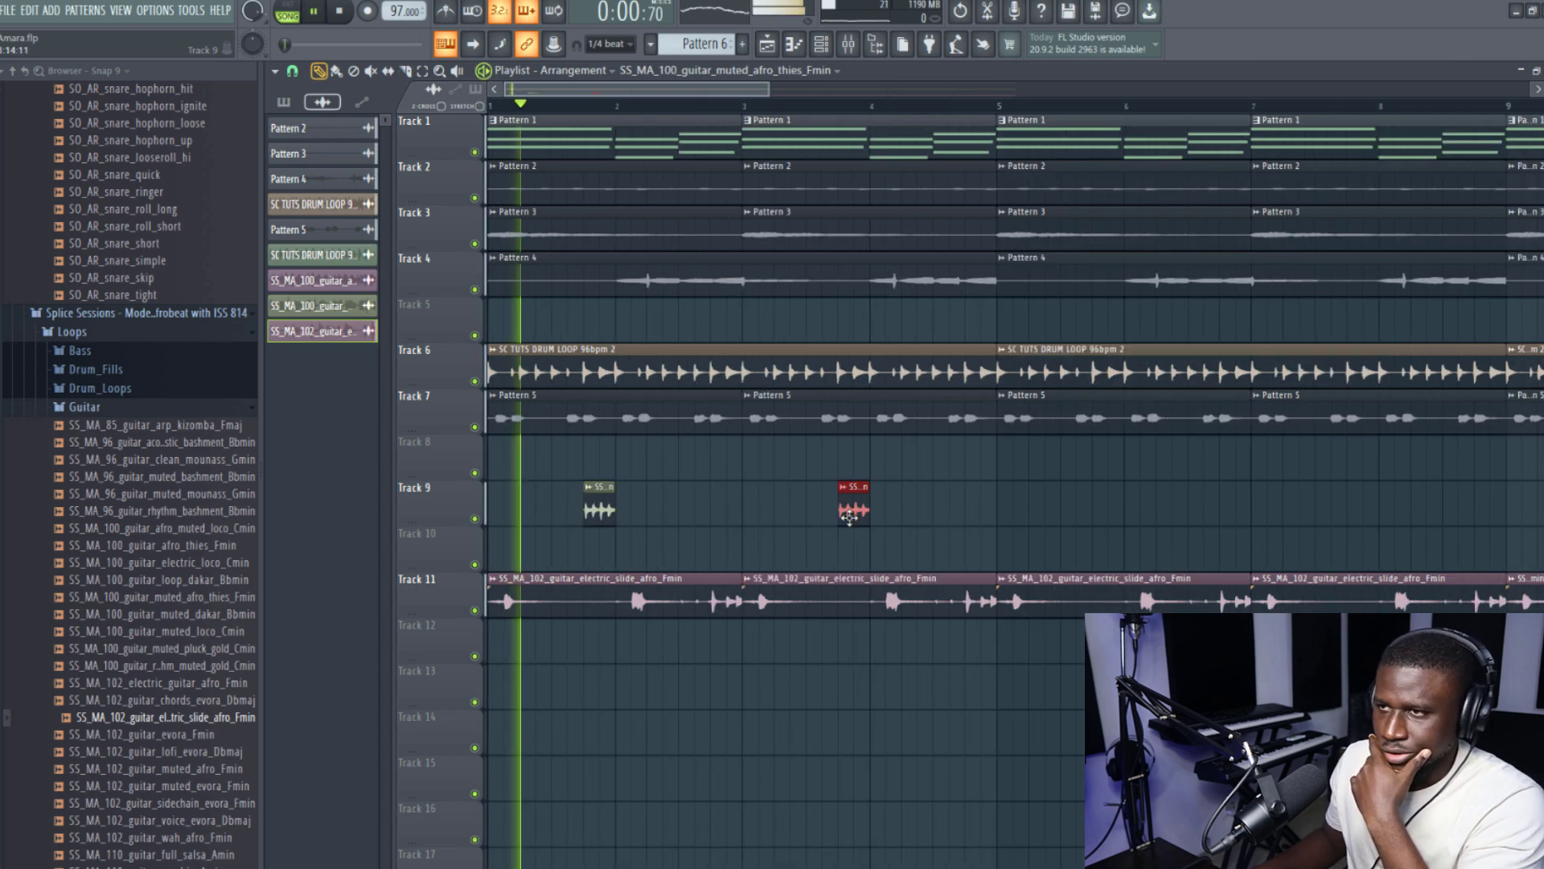
Step: Select the two muted guitar slices on Track 9, adjust their length and copy them into bars 5 to 8
scroll(793, 522, down, 2)
drag(794, 522, 484, 477)
key(space)
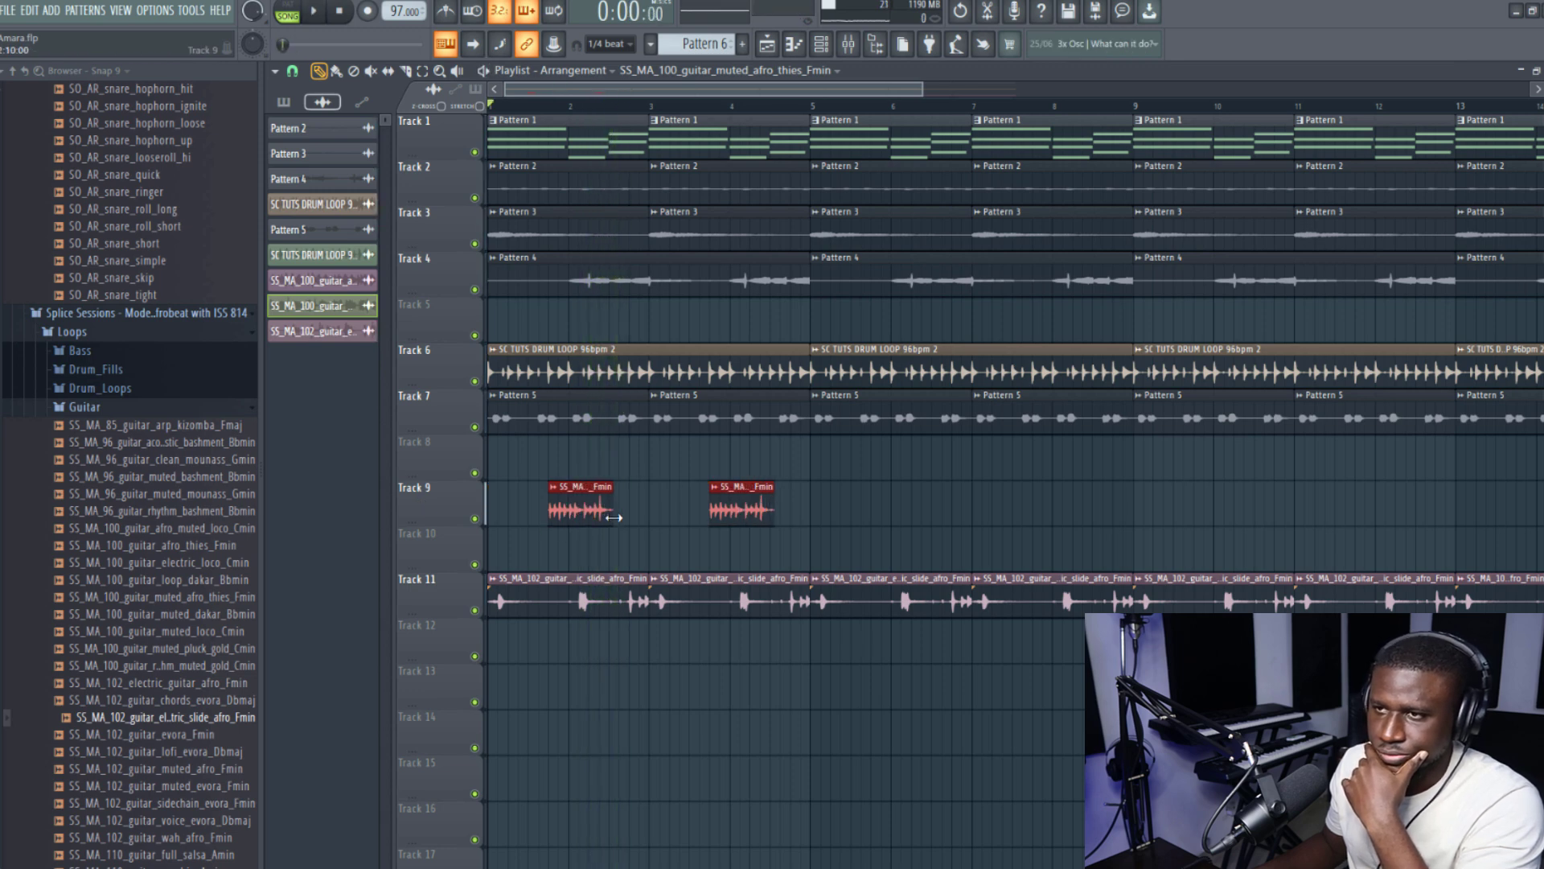
key(space)
mouse_move(558, 511)
mouse_down()
mouse_move(782, 528)
mouse_move(894, 556)
mouse_move(805, 554)
mouse_move(885, 543)
mouse_up()
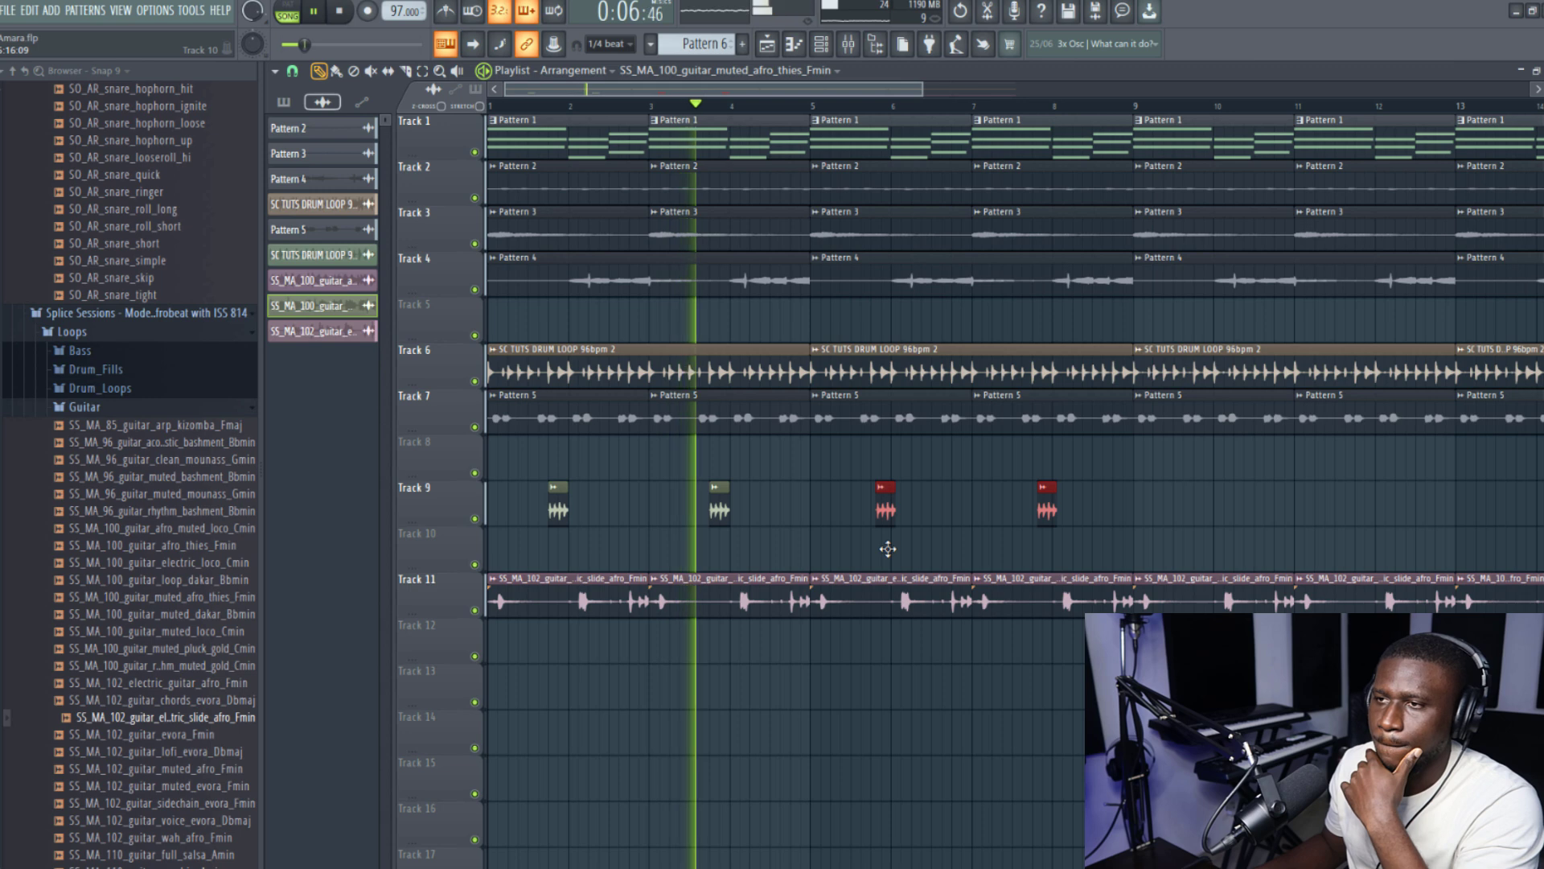
click(835, 554)
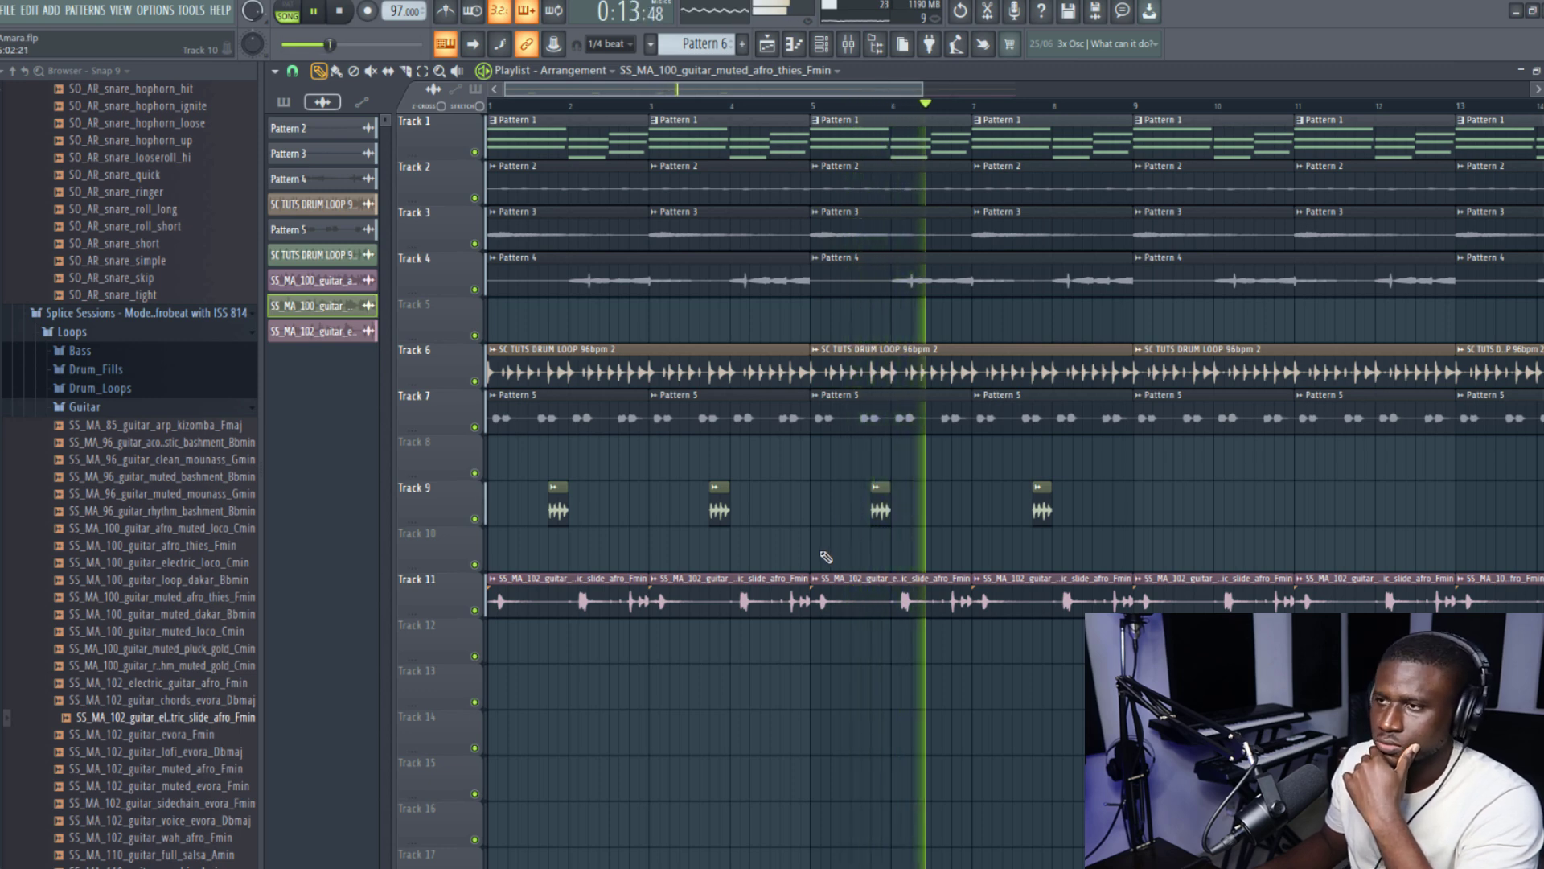
scroll(827, 555, down, 2)
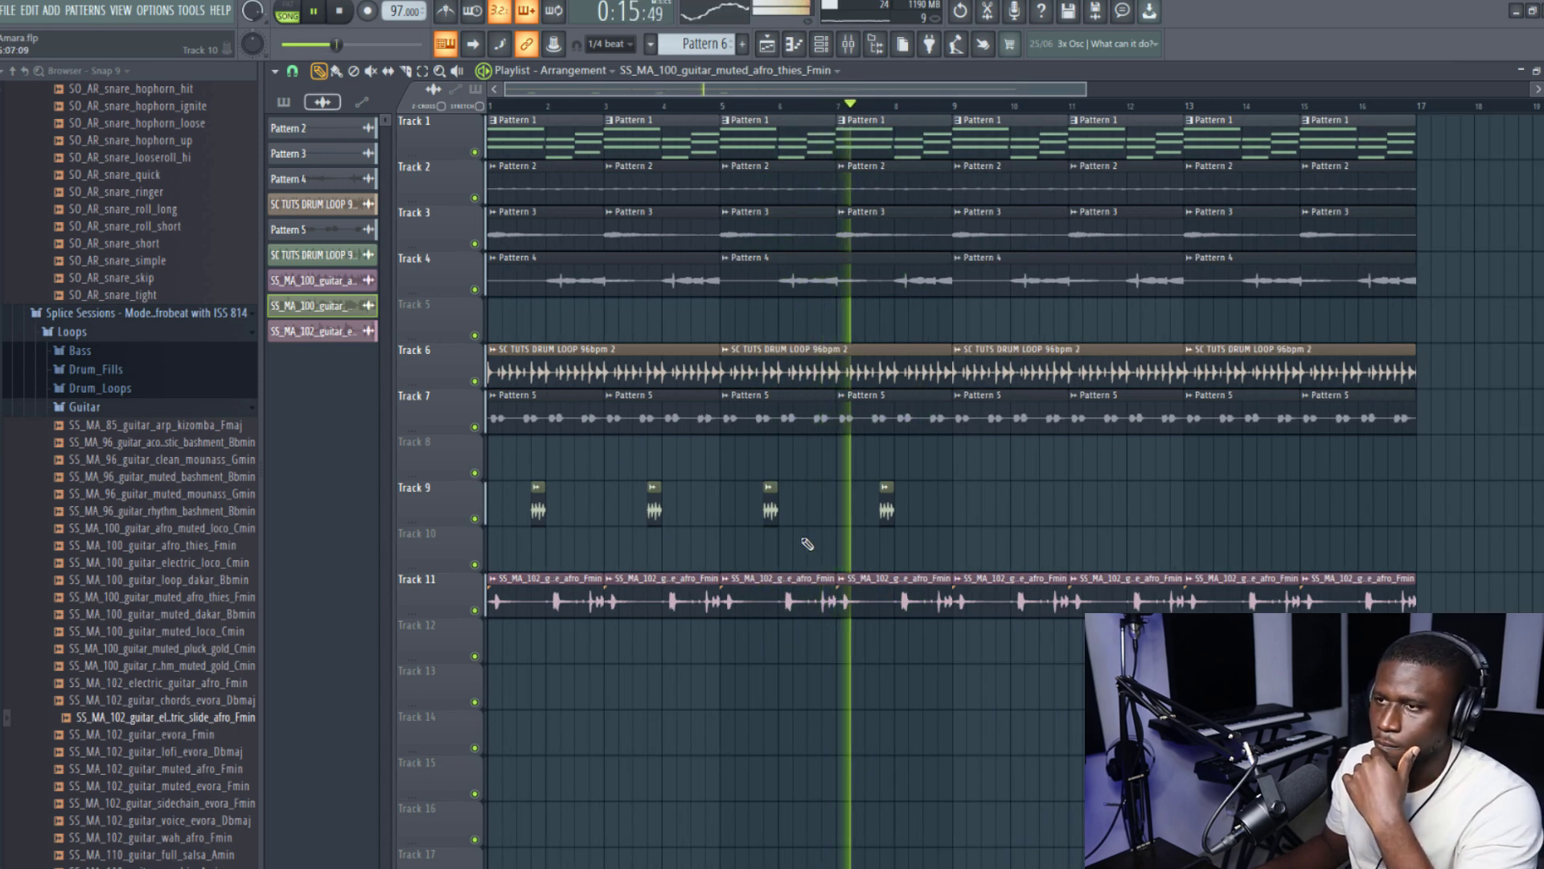
key(space)
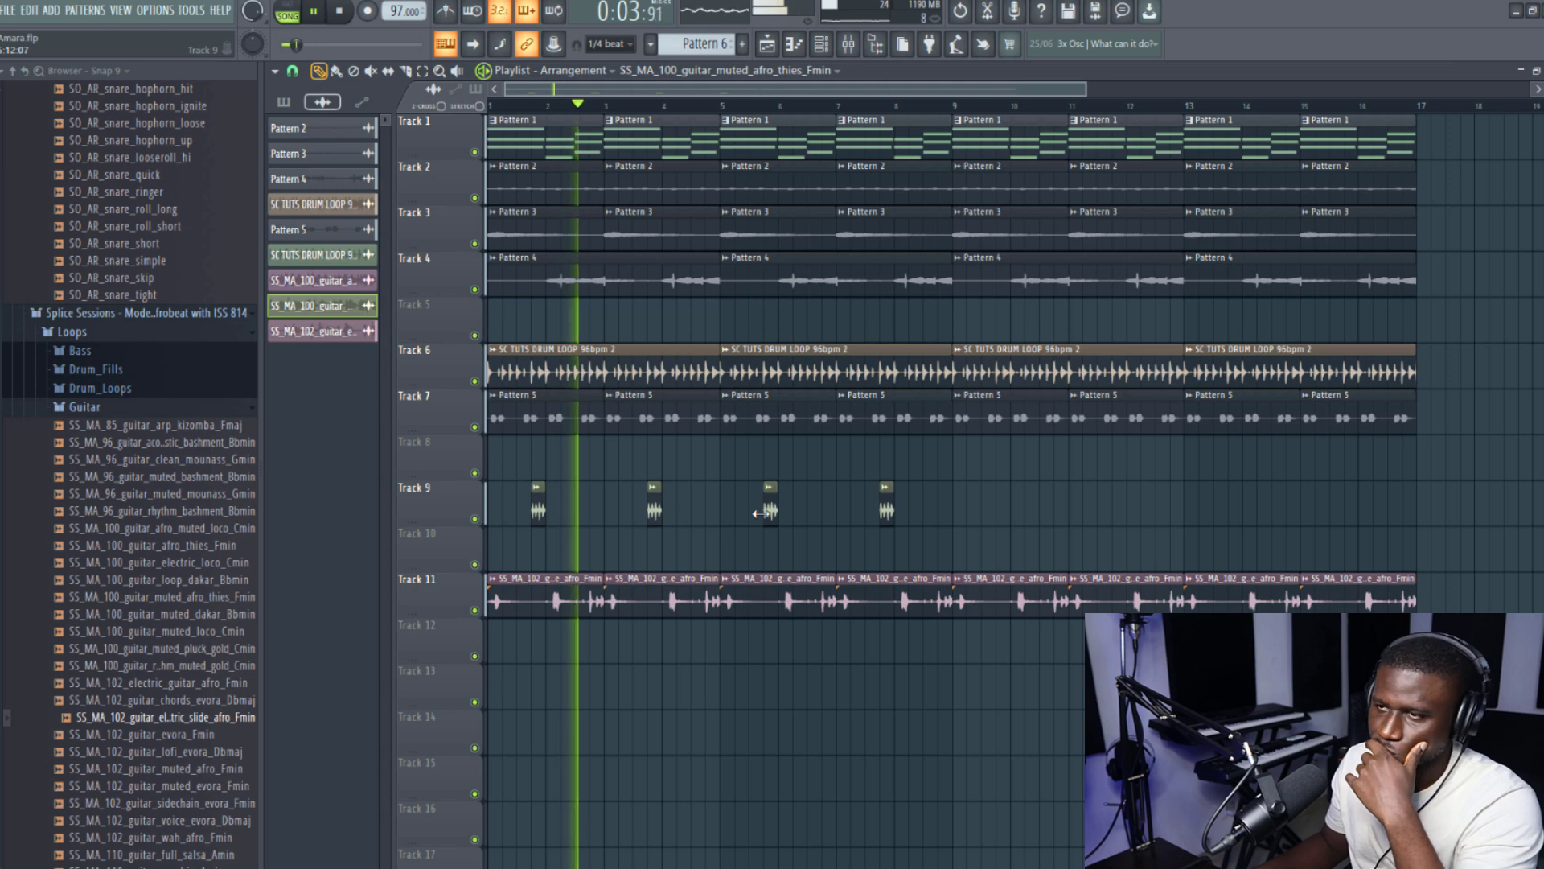
Step: Try extending the start of the first muted guitar slice on Track 9 back into the beginning of bar 1 and play it
drag(534, 512, 496, 528)
key(space)
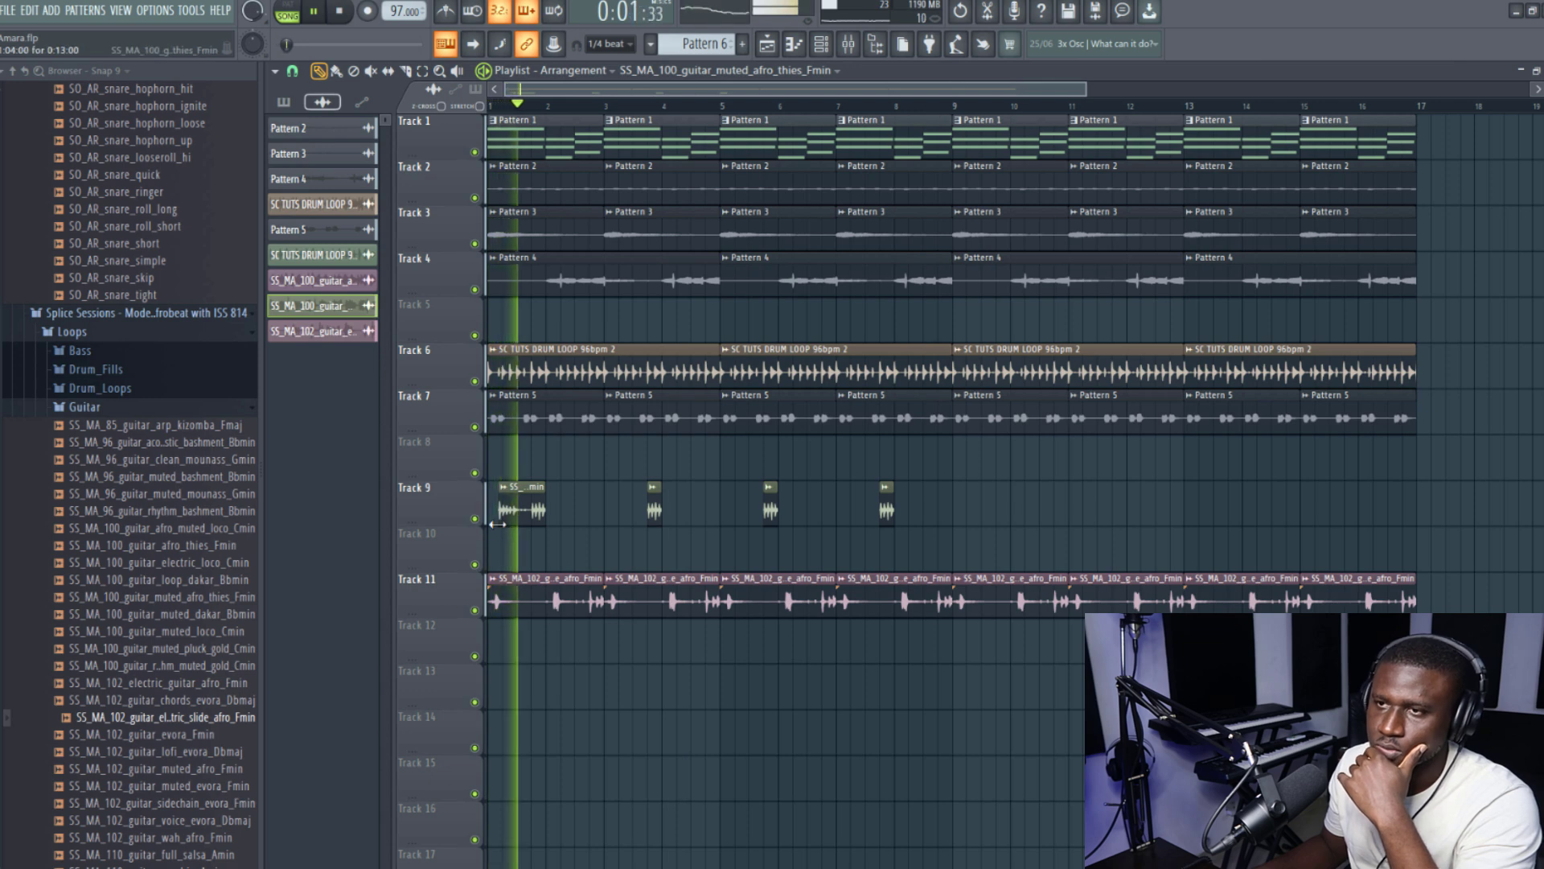
key(space)
key(space)
drag(498, 525, 530, 519)
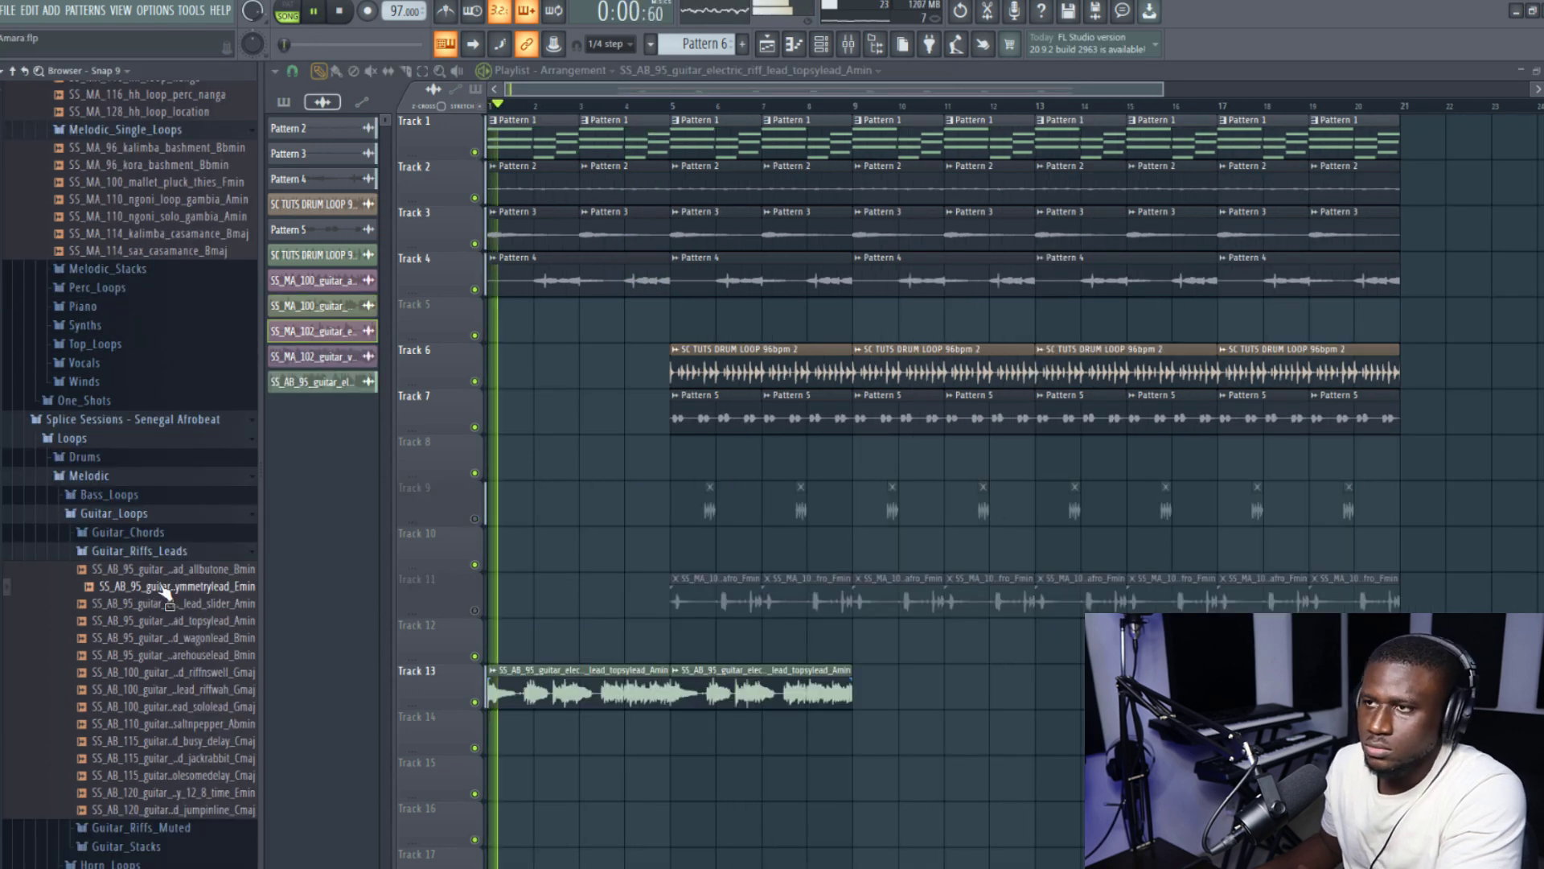
Step: Delete the second electric_riff_lead_topsylead_Amin clip on Track 13 and unmute the electric slide guitar on Track 11
right_click(747, 693)
click(478, 613)
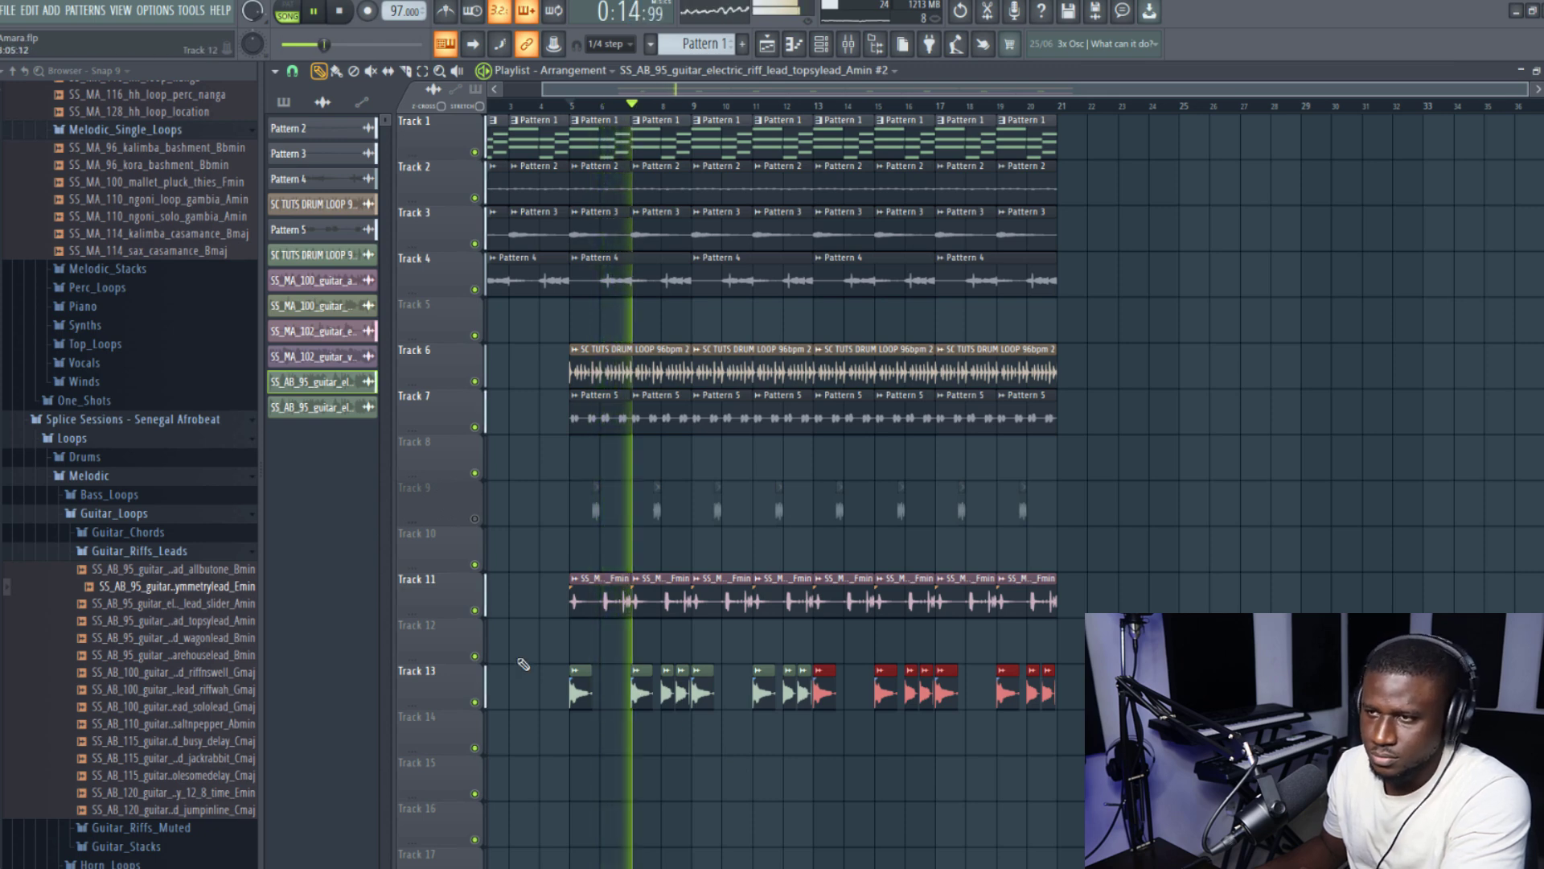
scroll(519, 651, up, 2)
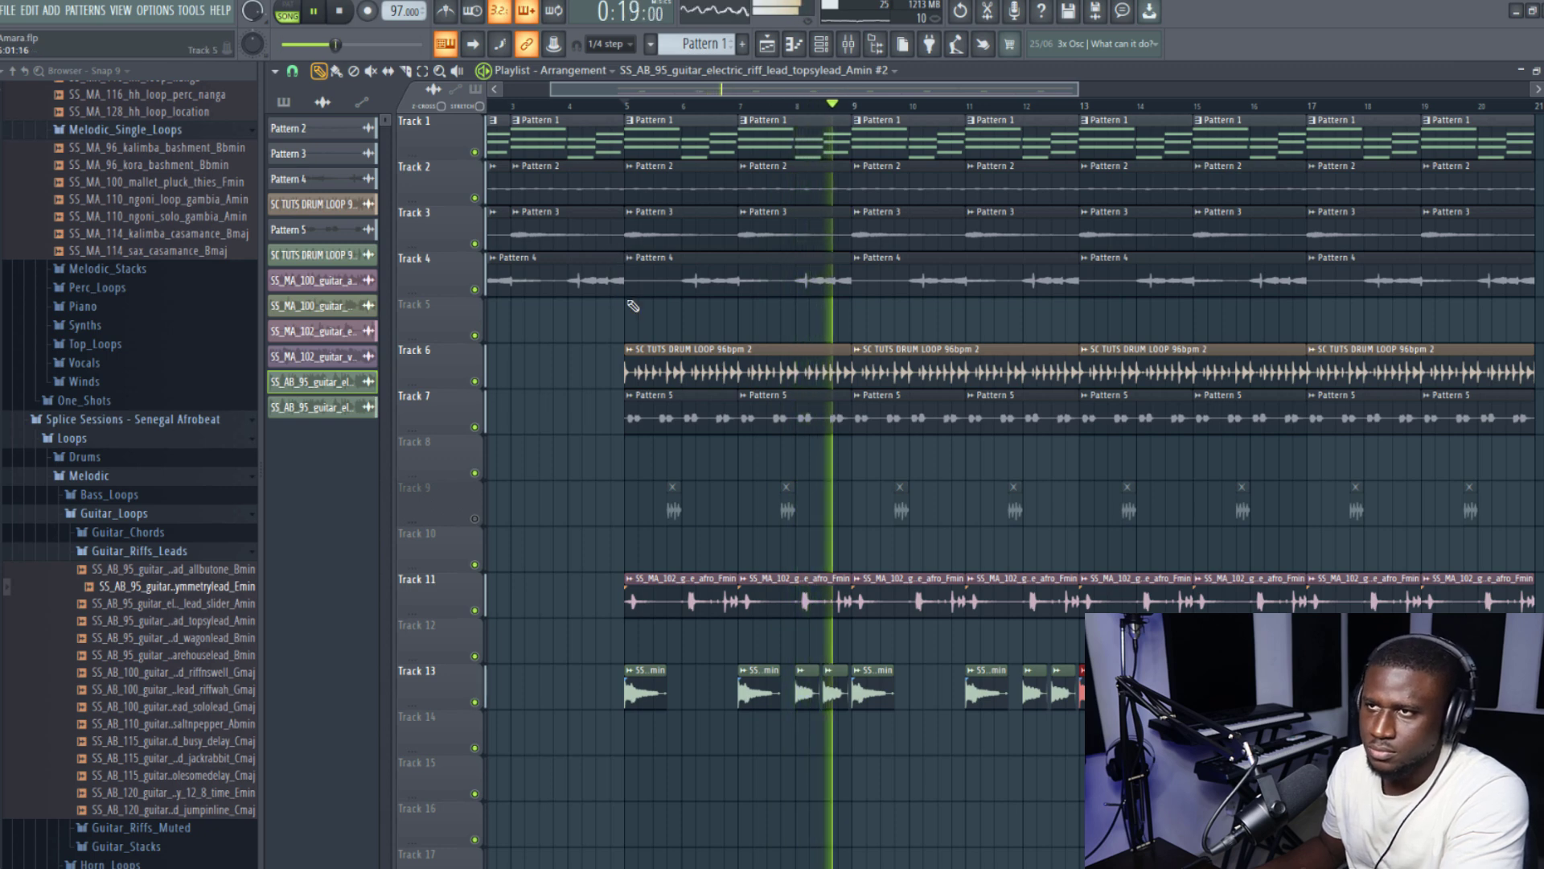
double_click(703, 578)
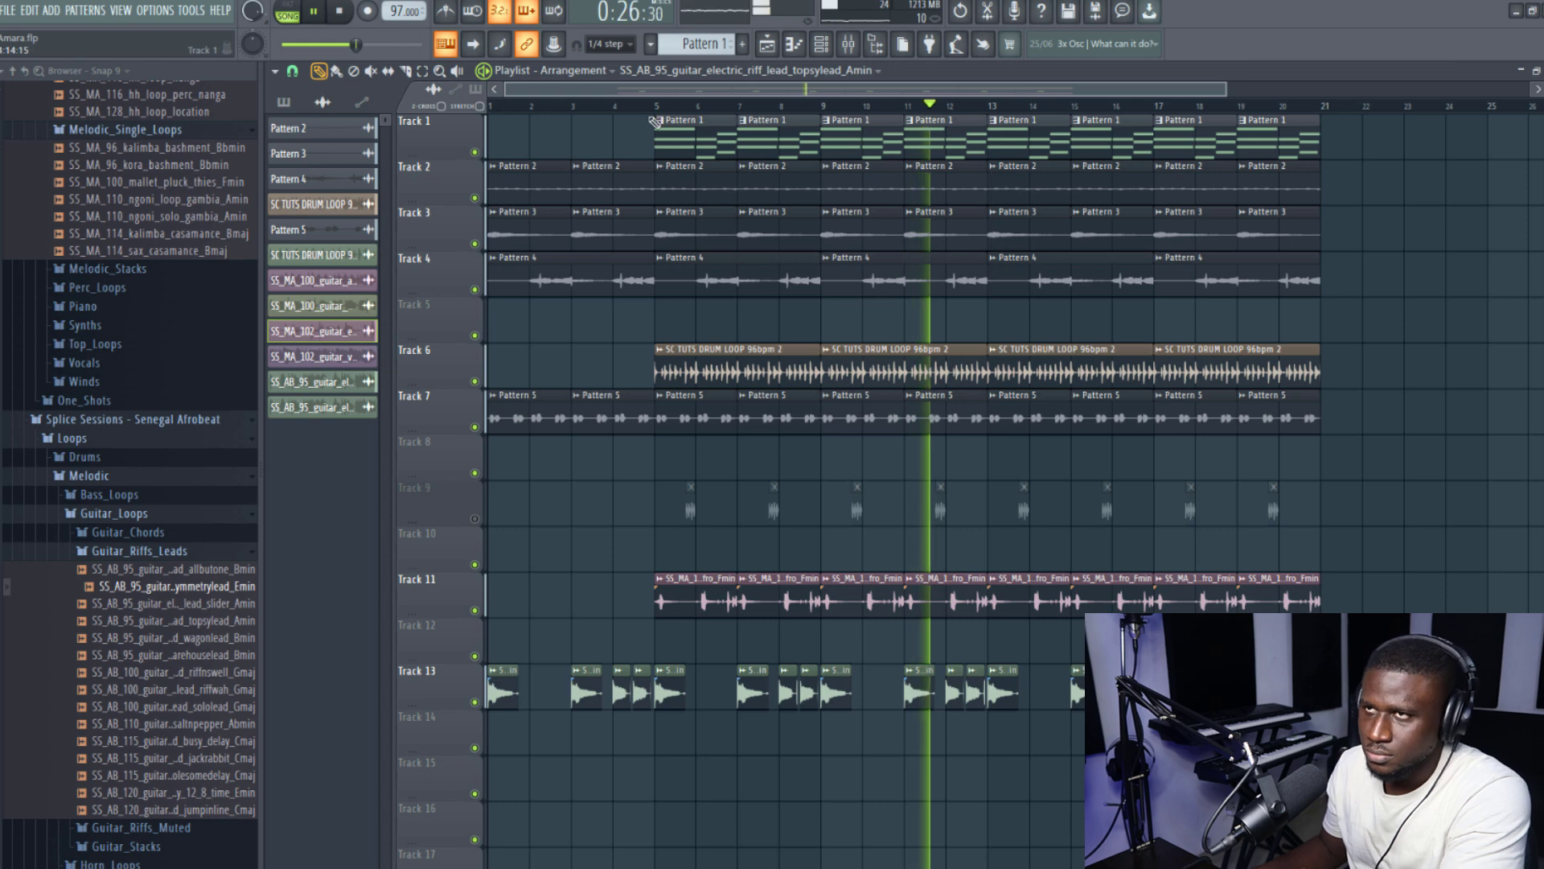
Step: Play the arrangement from bar 5 and set the playlist snap to 1/4 beat
click(656, 106)
scroll(656, 111, up, 3)
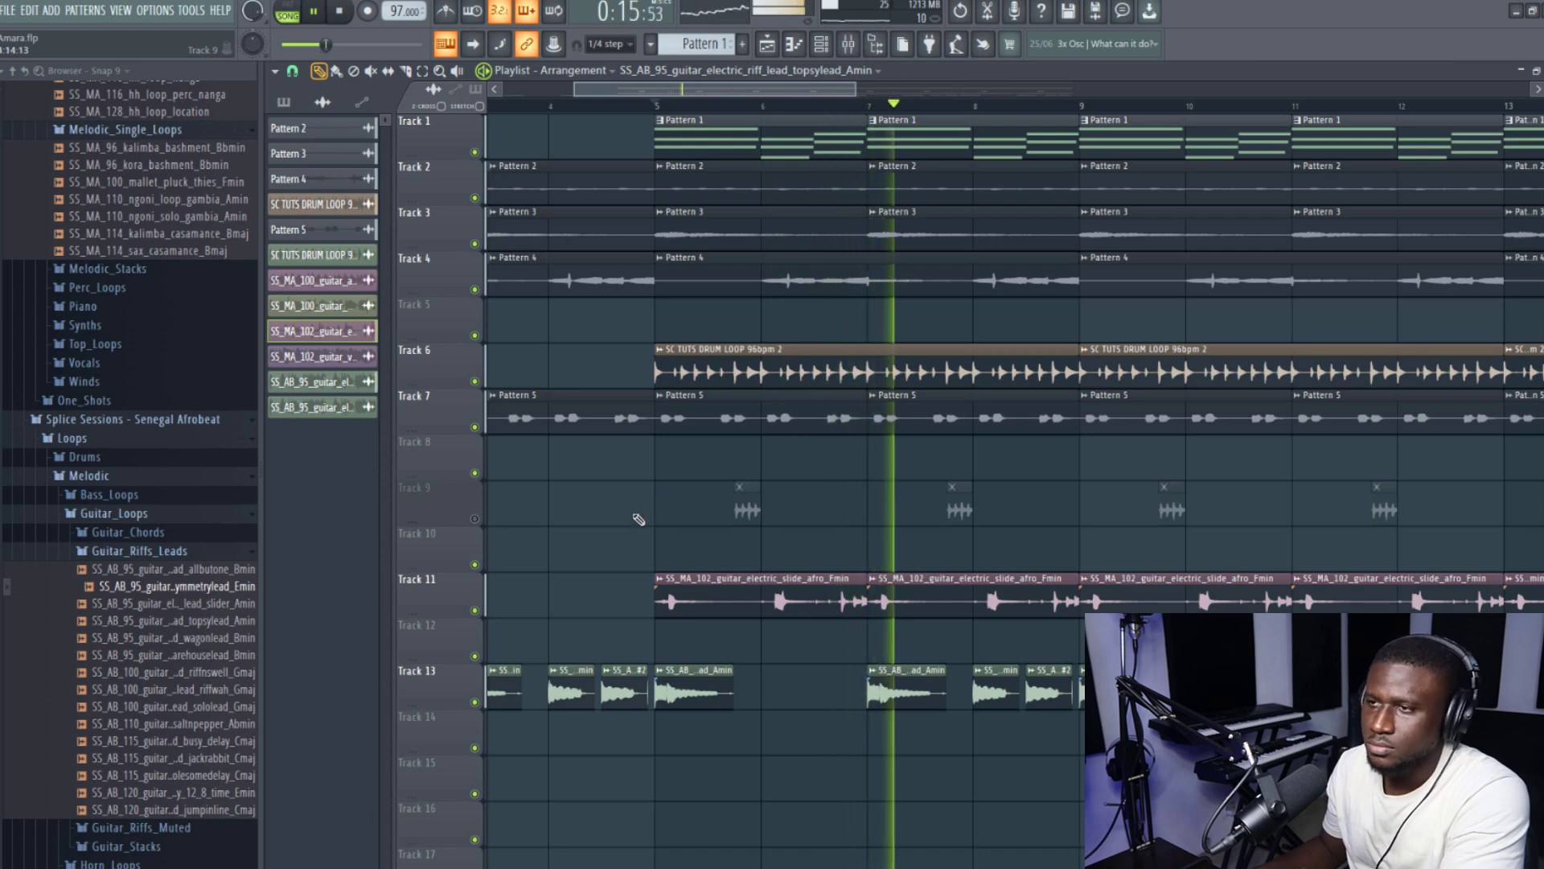
click(292, 71)
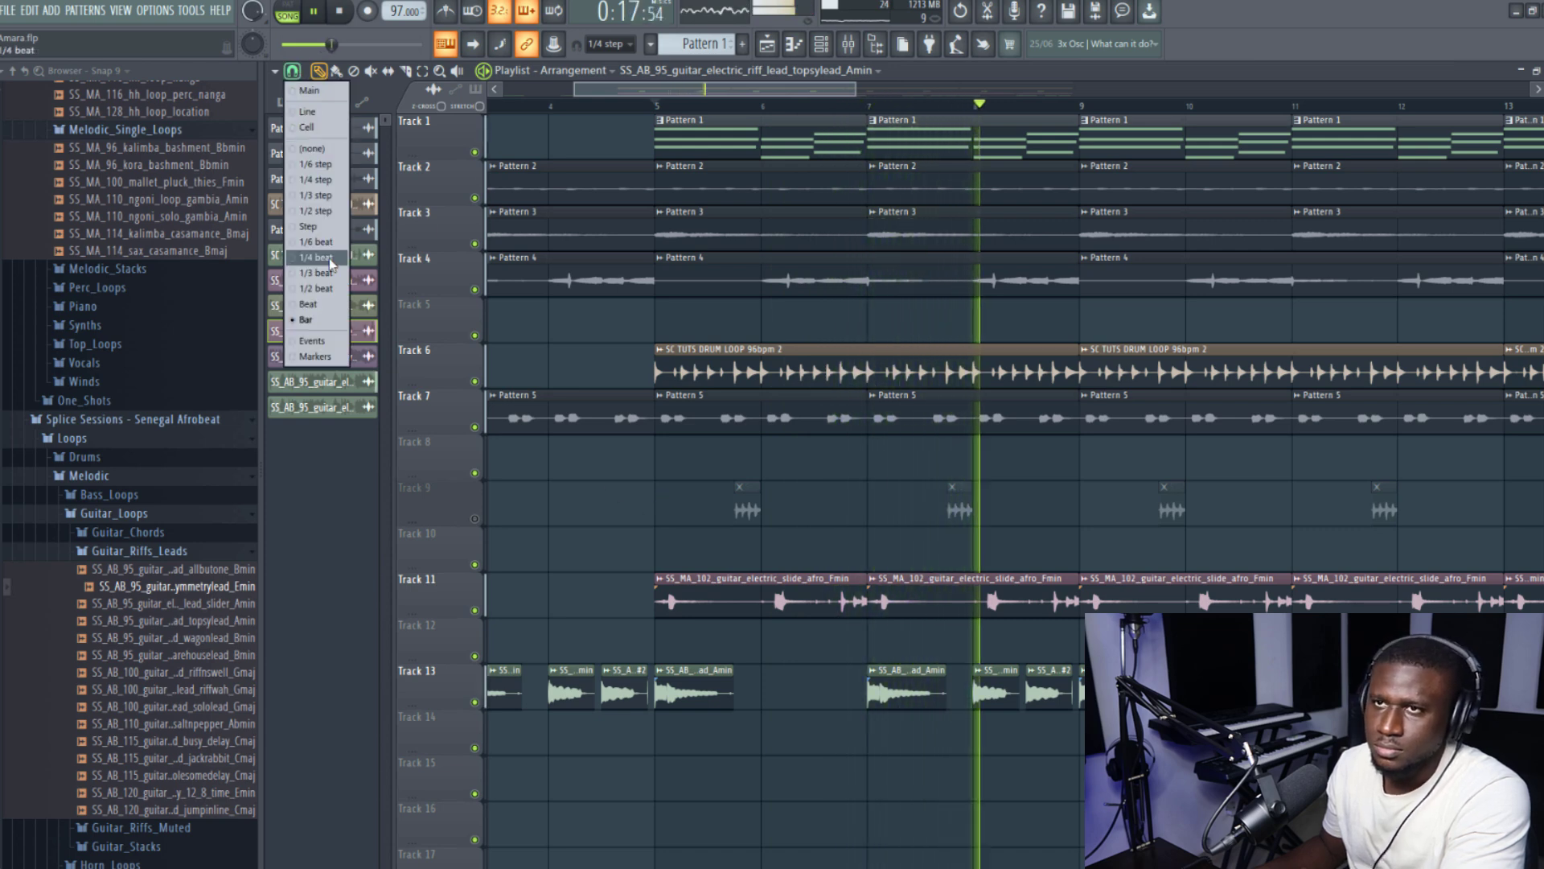
click(323, 258)
Step: Replace the slide guitar clips on Track 11 with the SS_AB_110_guitar_electric_riff_mute_chonk_Amin loop at bar 5 and play it
double_click(449, 606)
key(space)
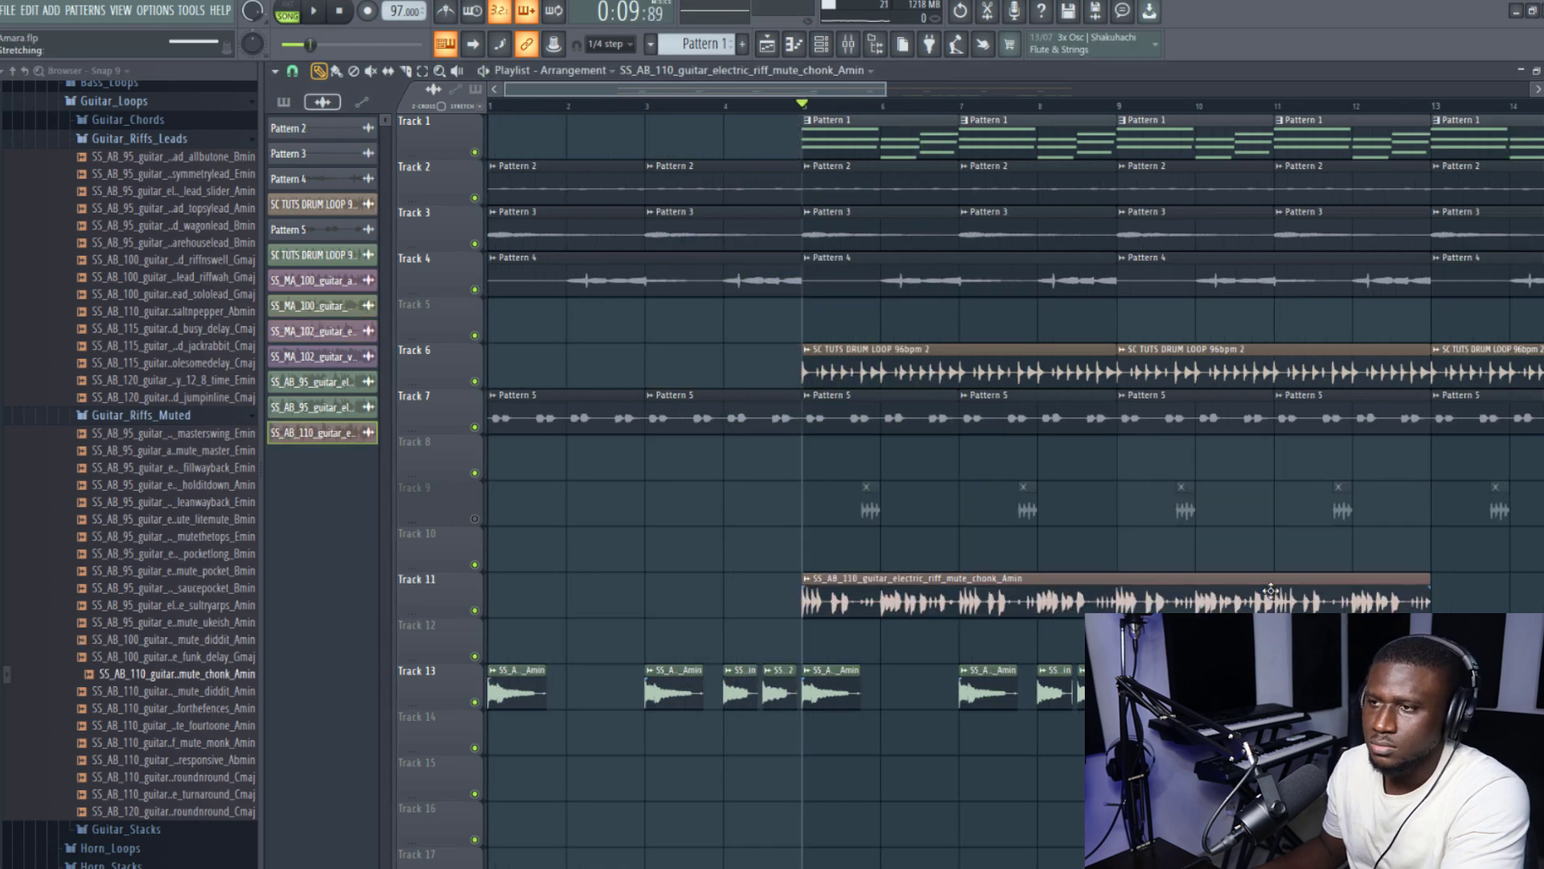
key(space)
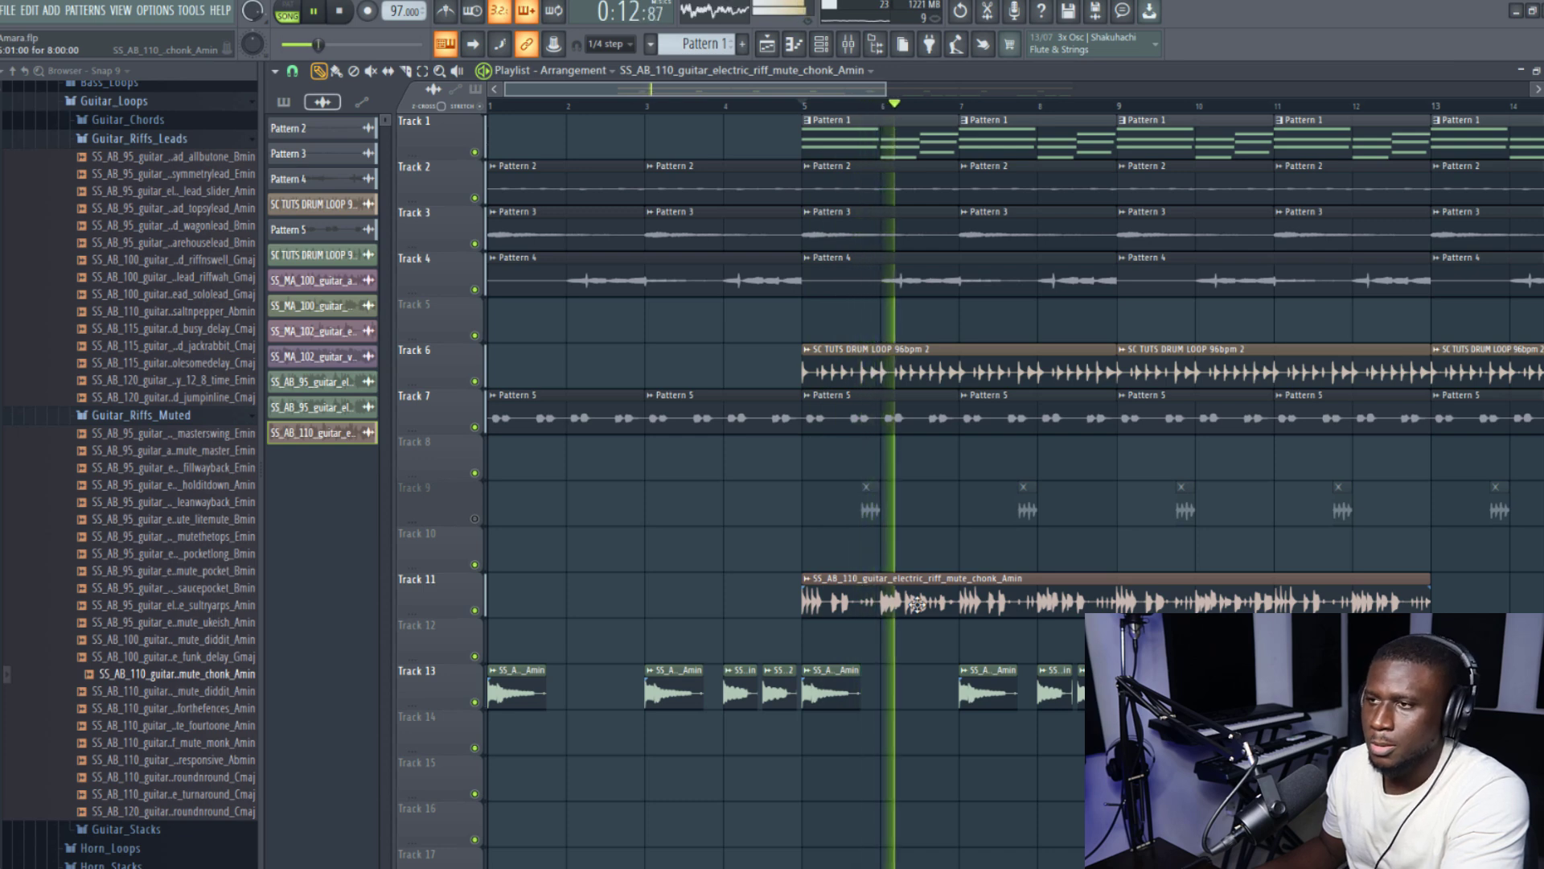
scroll(917, 603, down, 2)
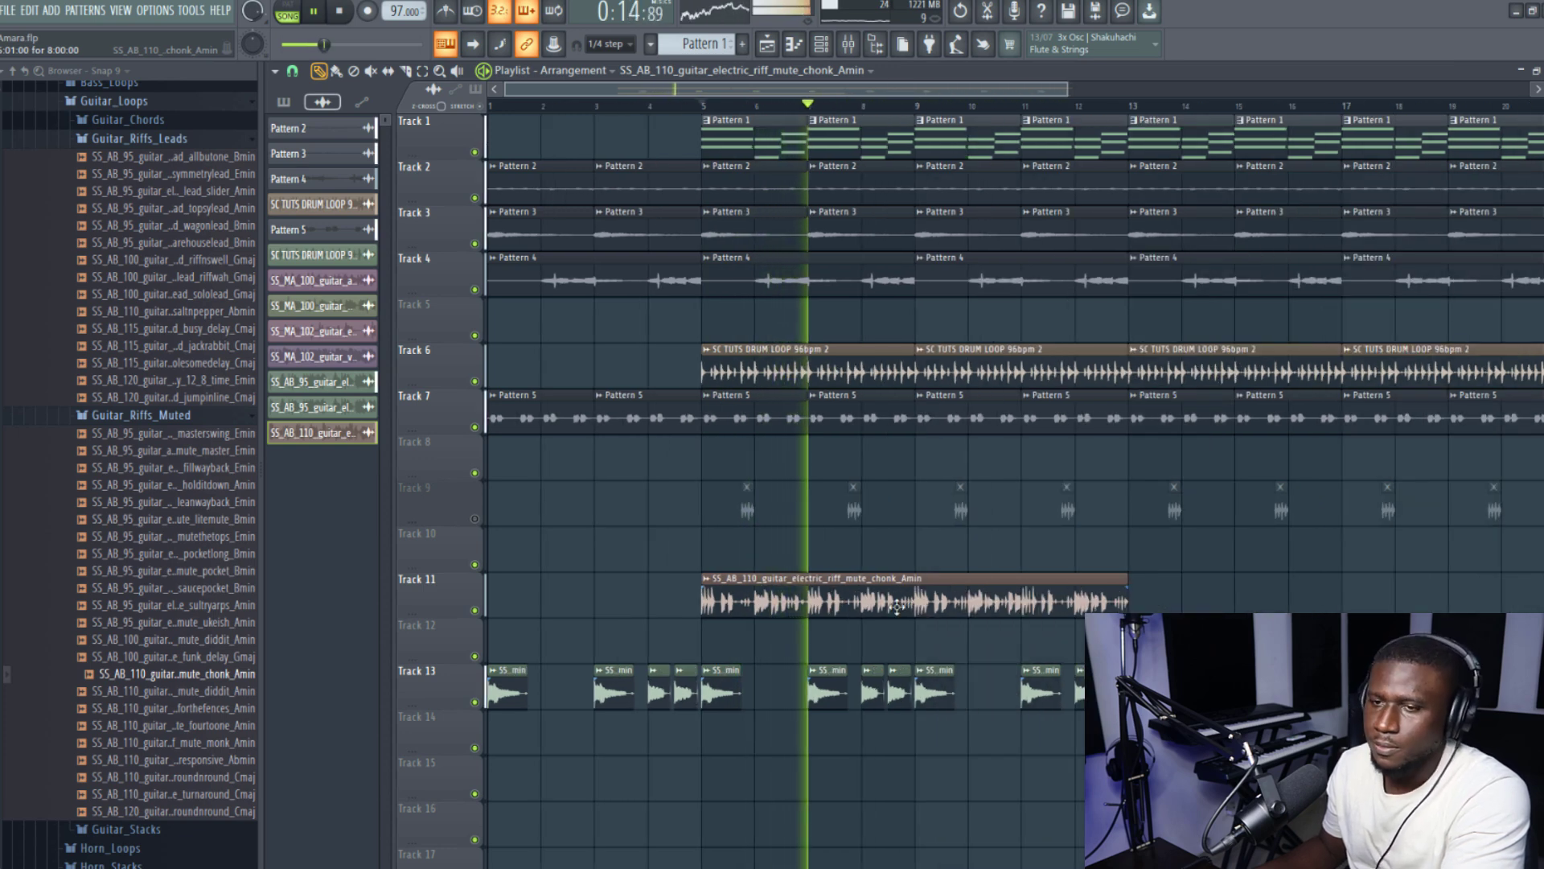
scroll(876, 611, down, 1)
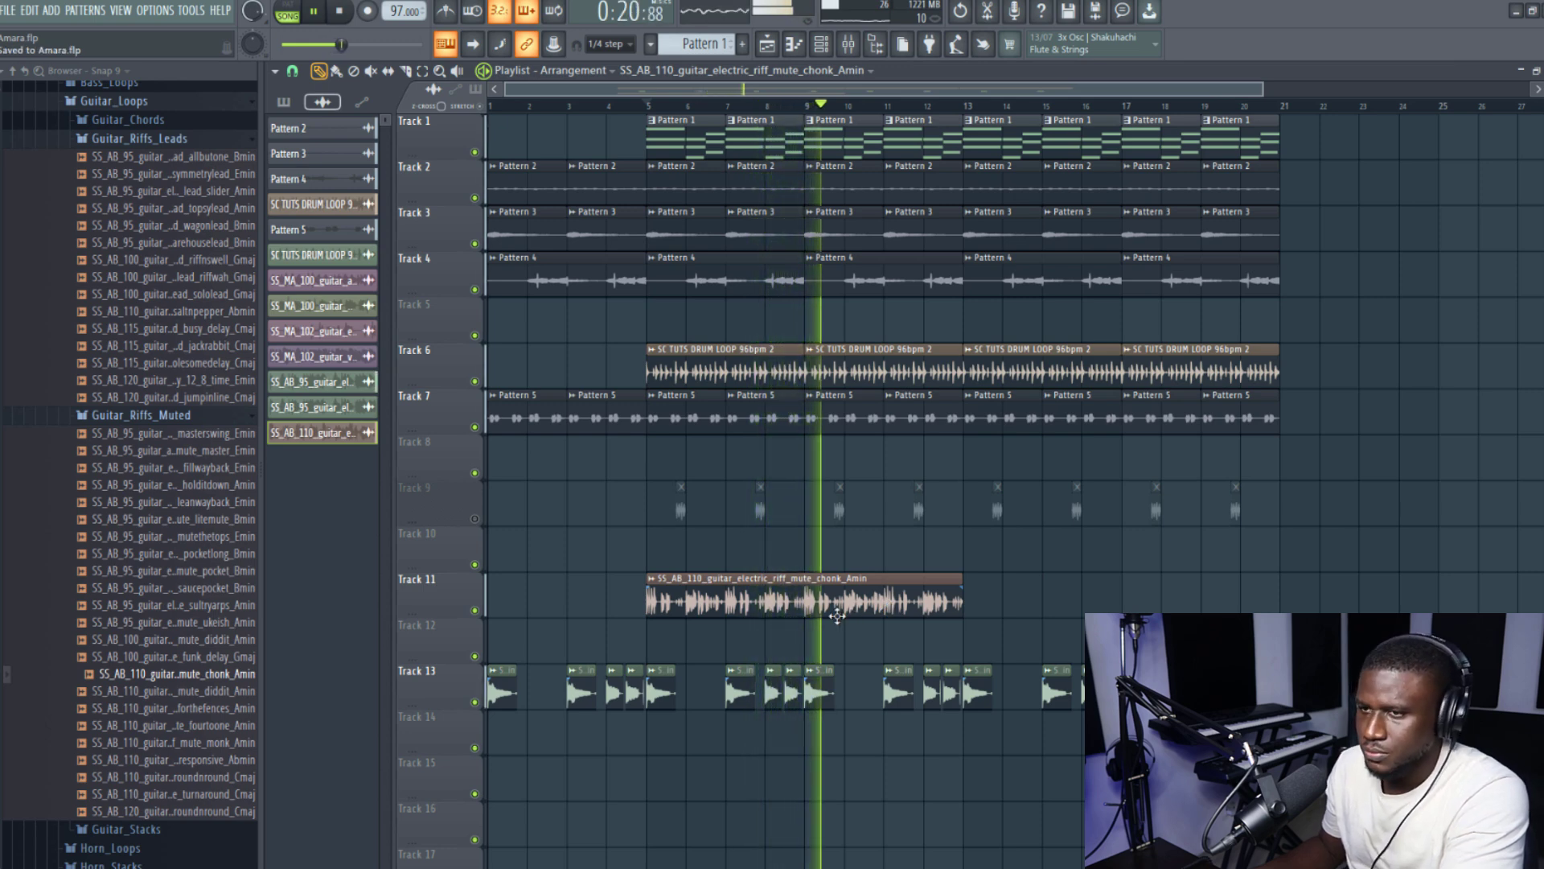
key(space)
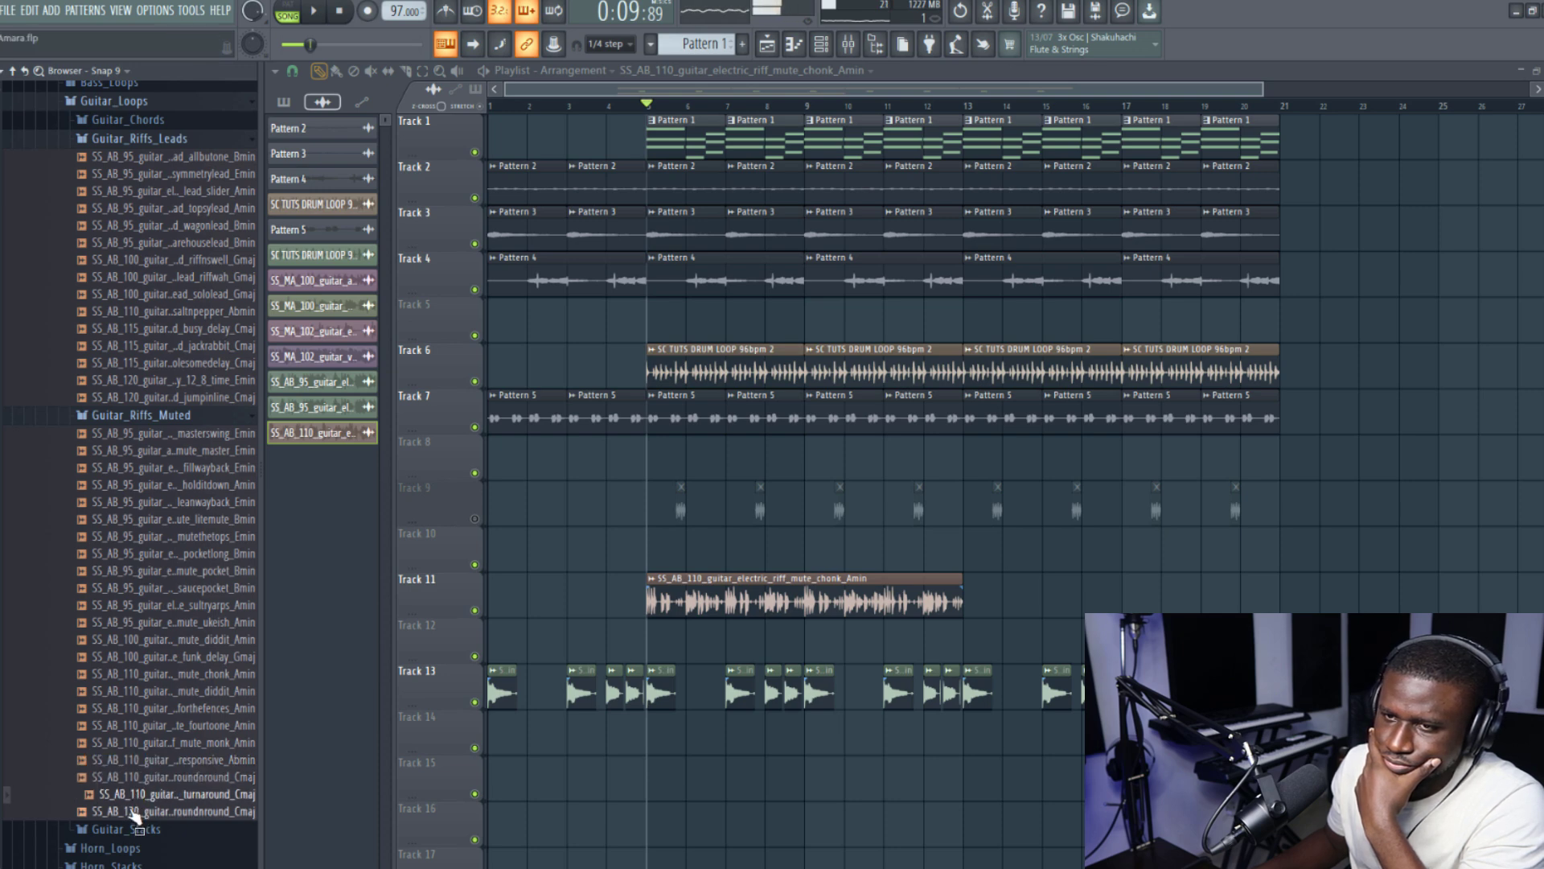
Step: Play the muted chonk guitar loop from bar 5 again and switch the playlist snap from Bar to 1/4 beat
key(space)
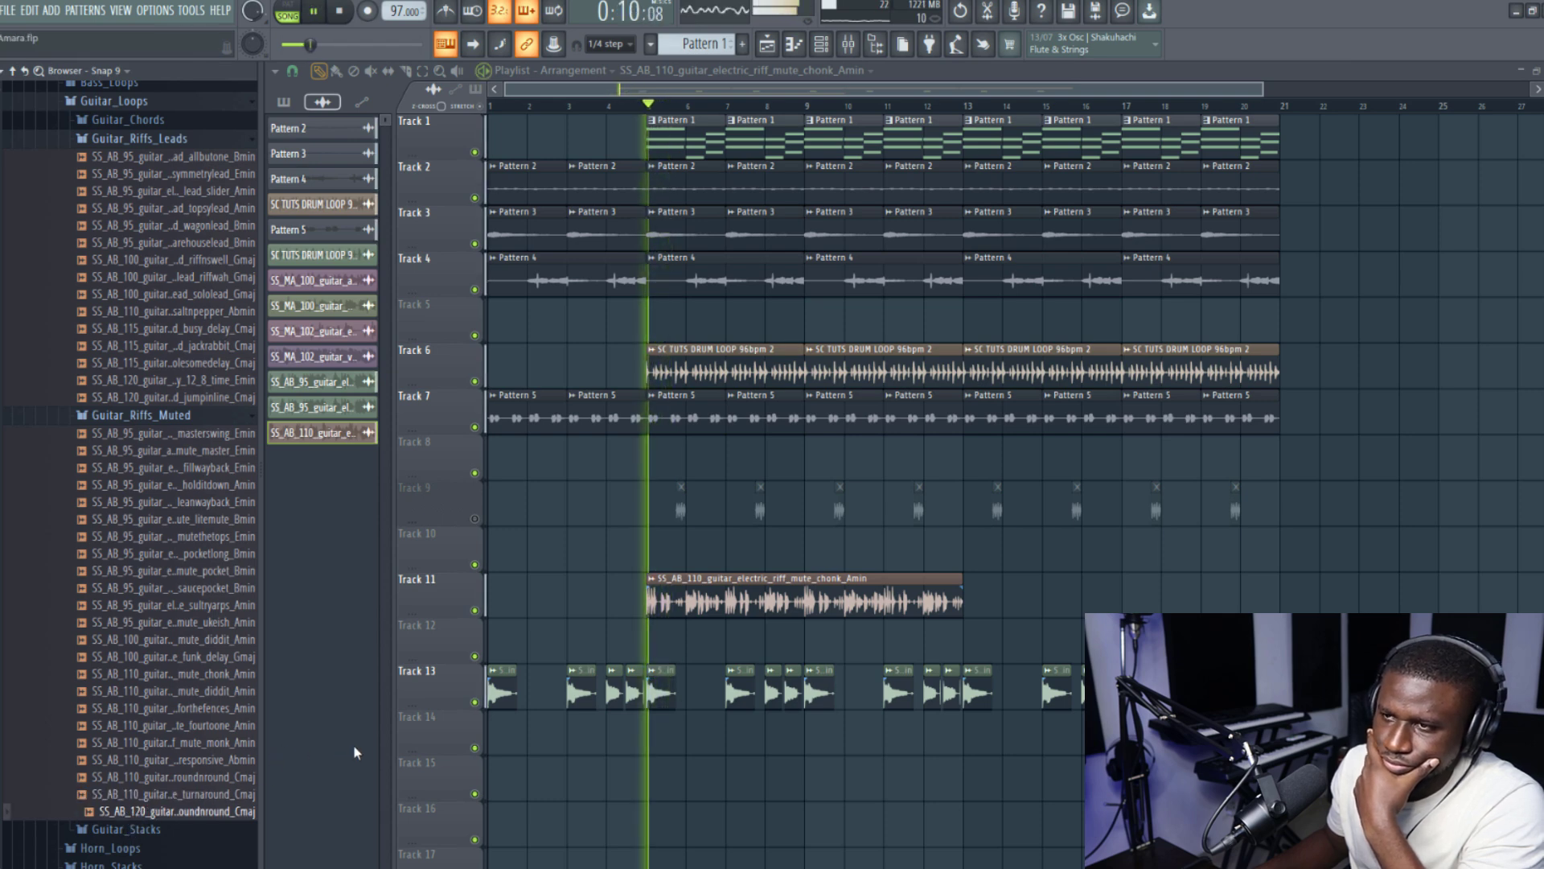
scroll(504, 765, up, 3)
scroll(1015, 746, up, 1)
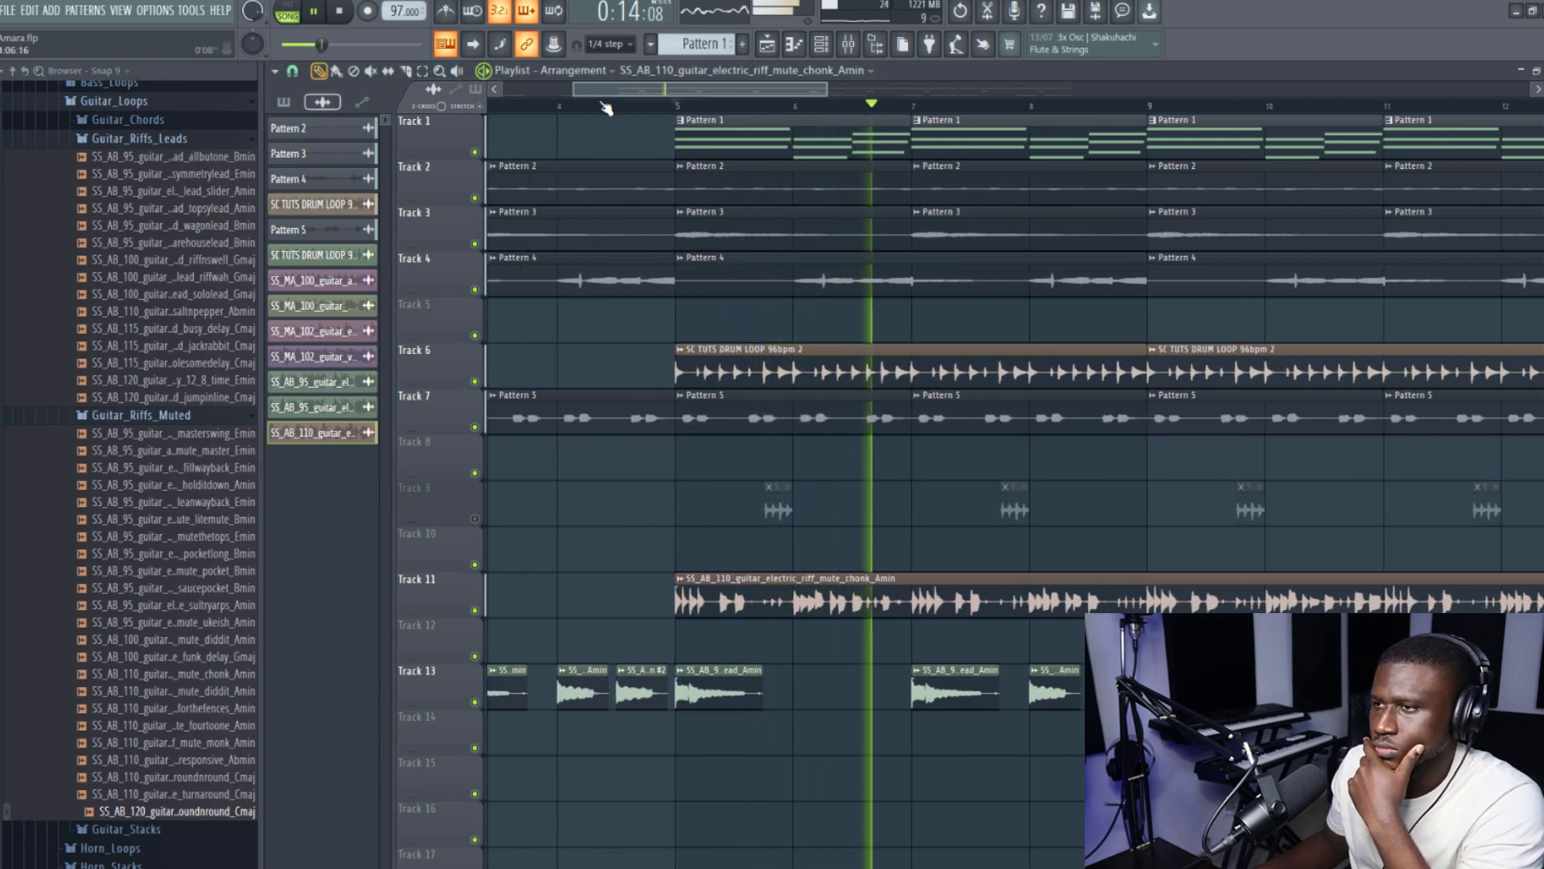
click(291, 71)
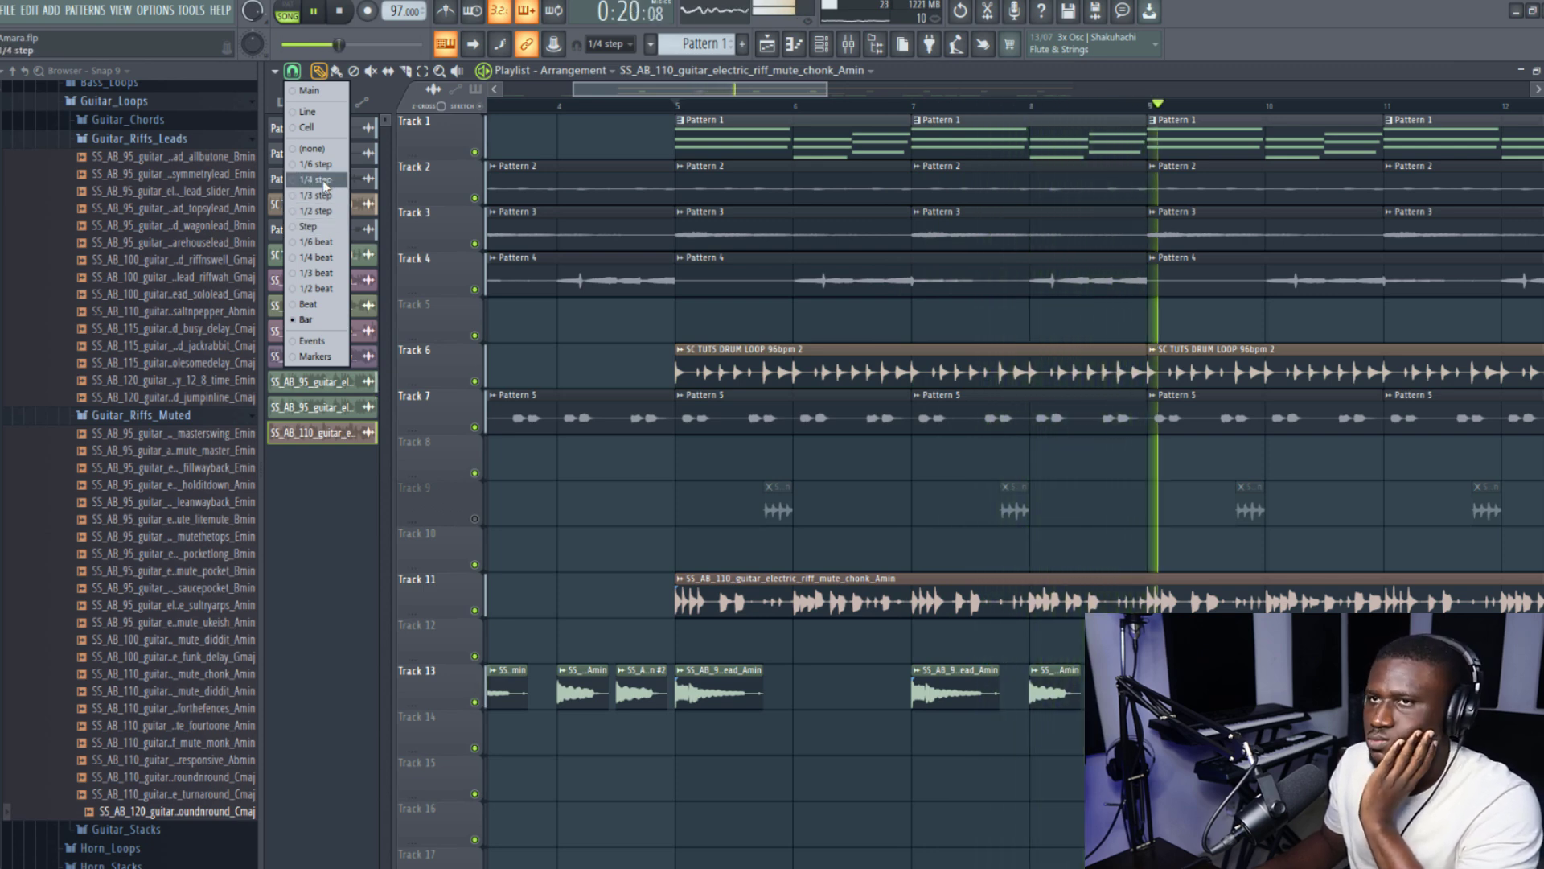
click(322, 258)
Step: Replay from bar 5 and trim one beat off the start of the mute_chonk guitar clip on Track 11
key(space)
key(space)
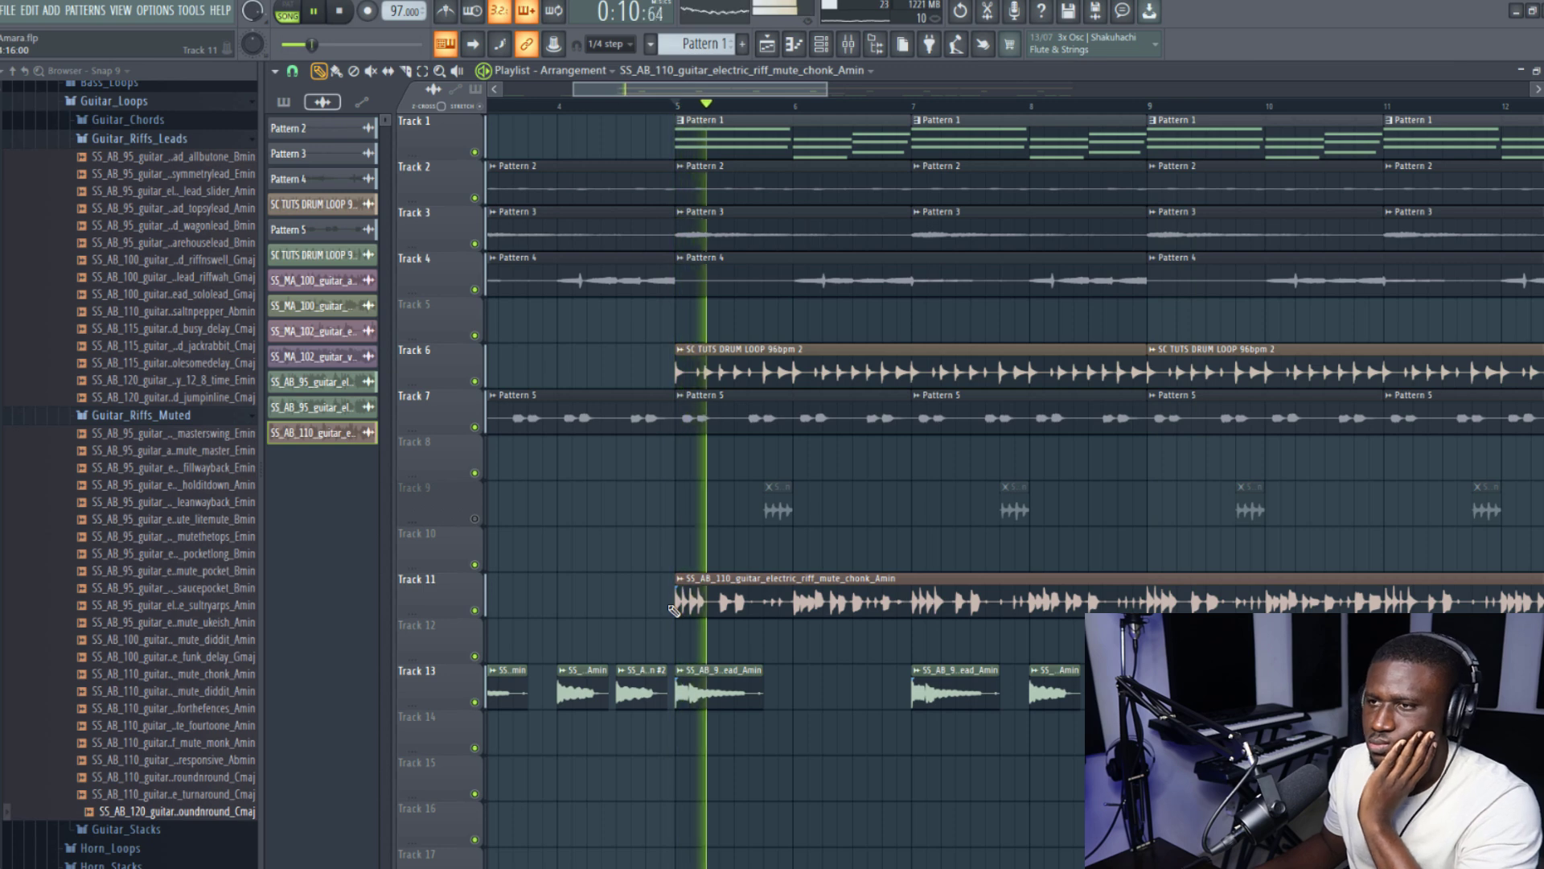
key(space)
key(space)
key(space)
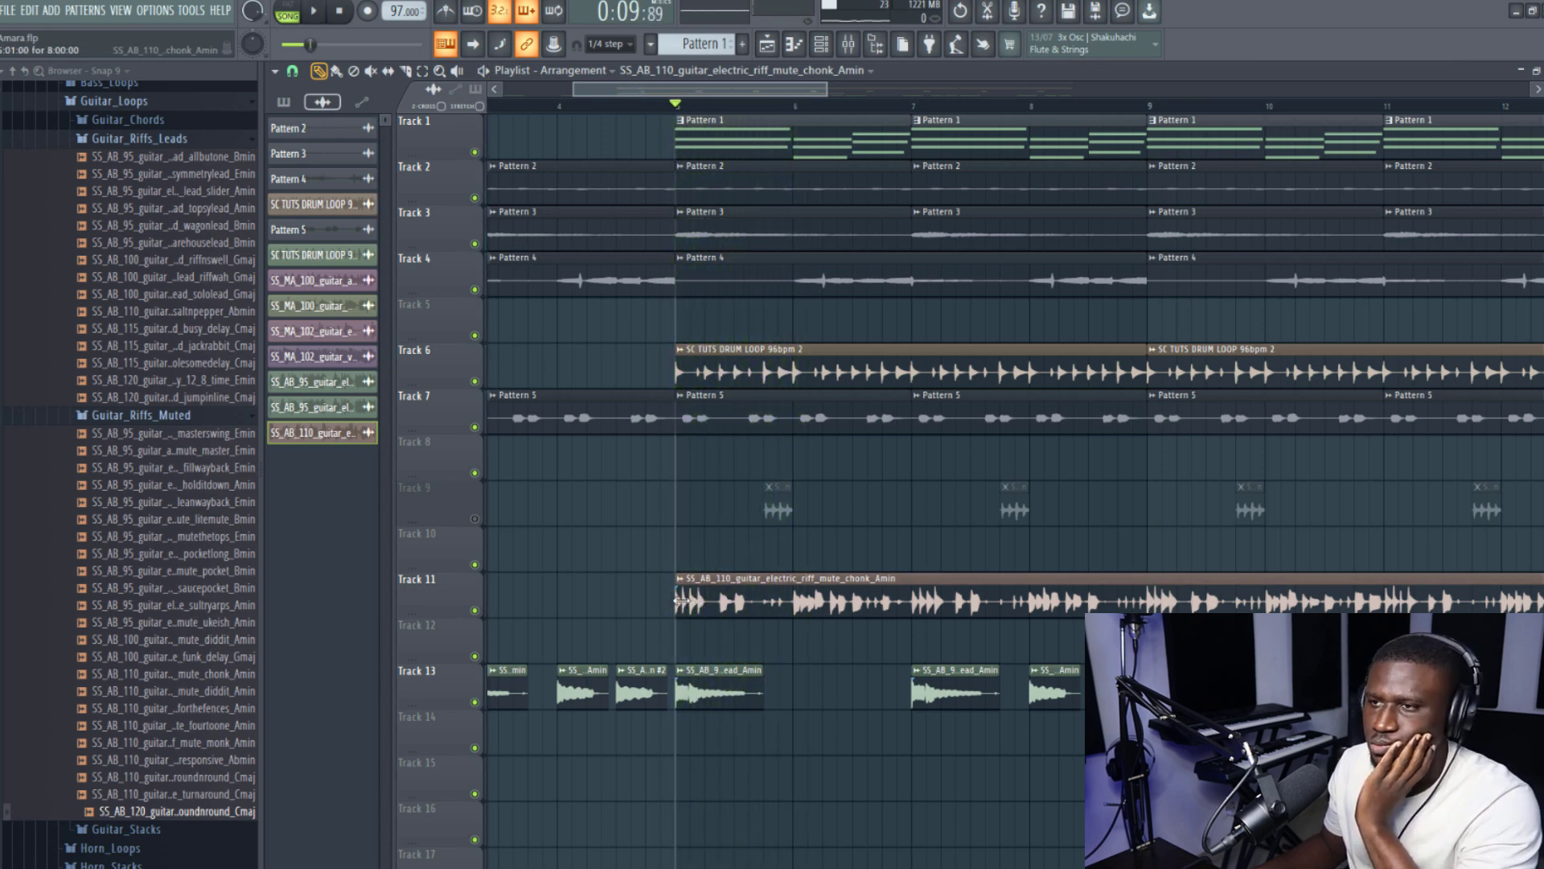
key(space)
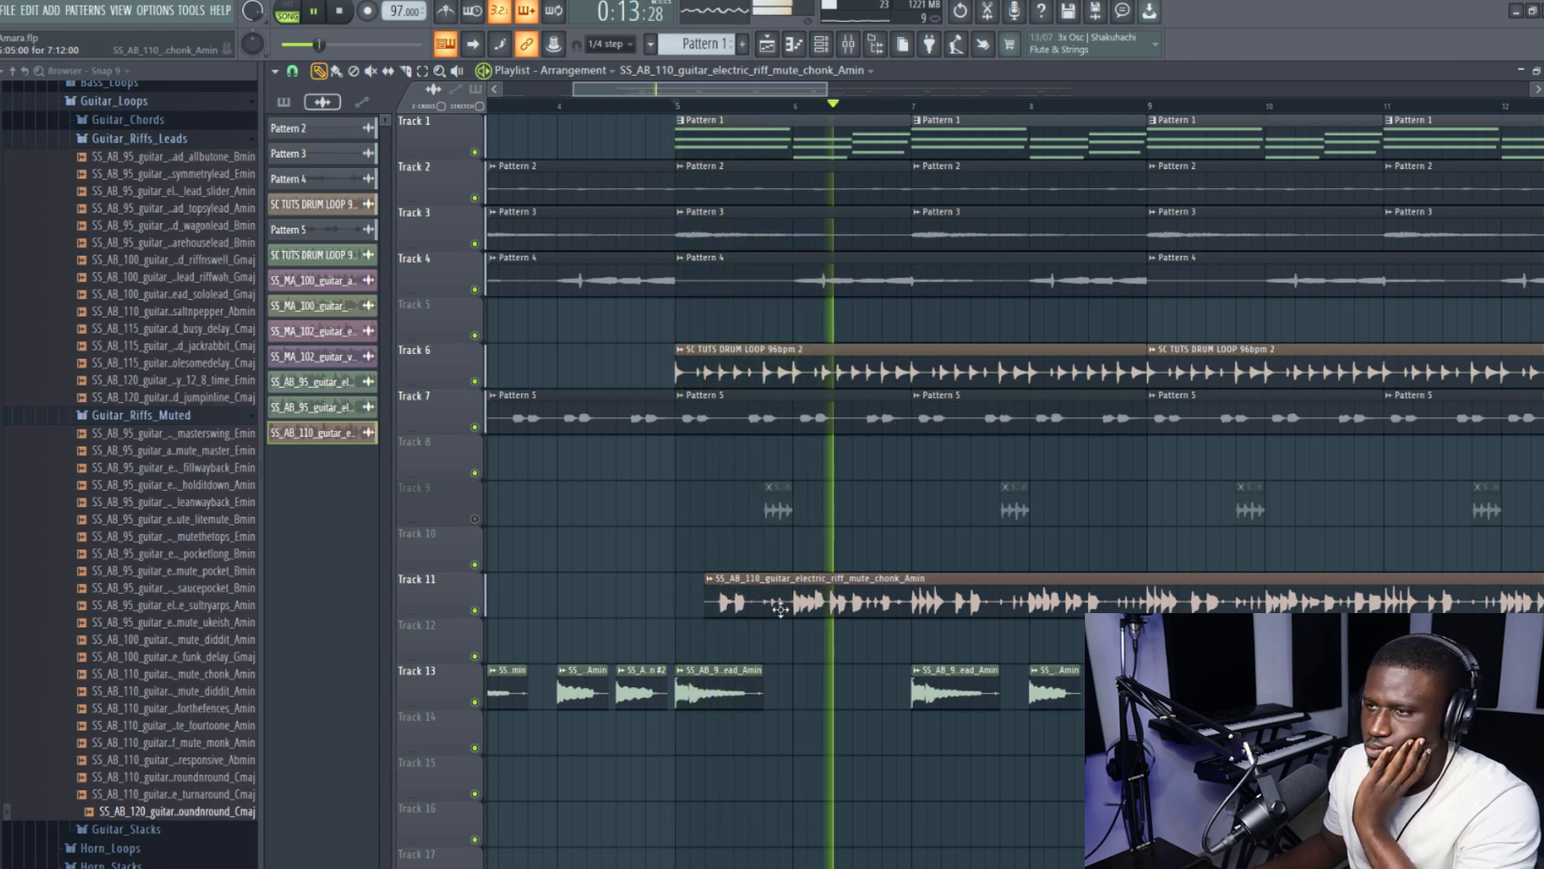
Step: Slice the mute_chonk clip on Track 11 at bar 7 and one beat after it, and delete the short slice between the cuts
click(406, 70)
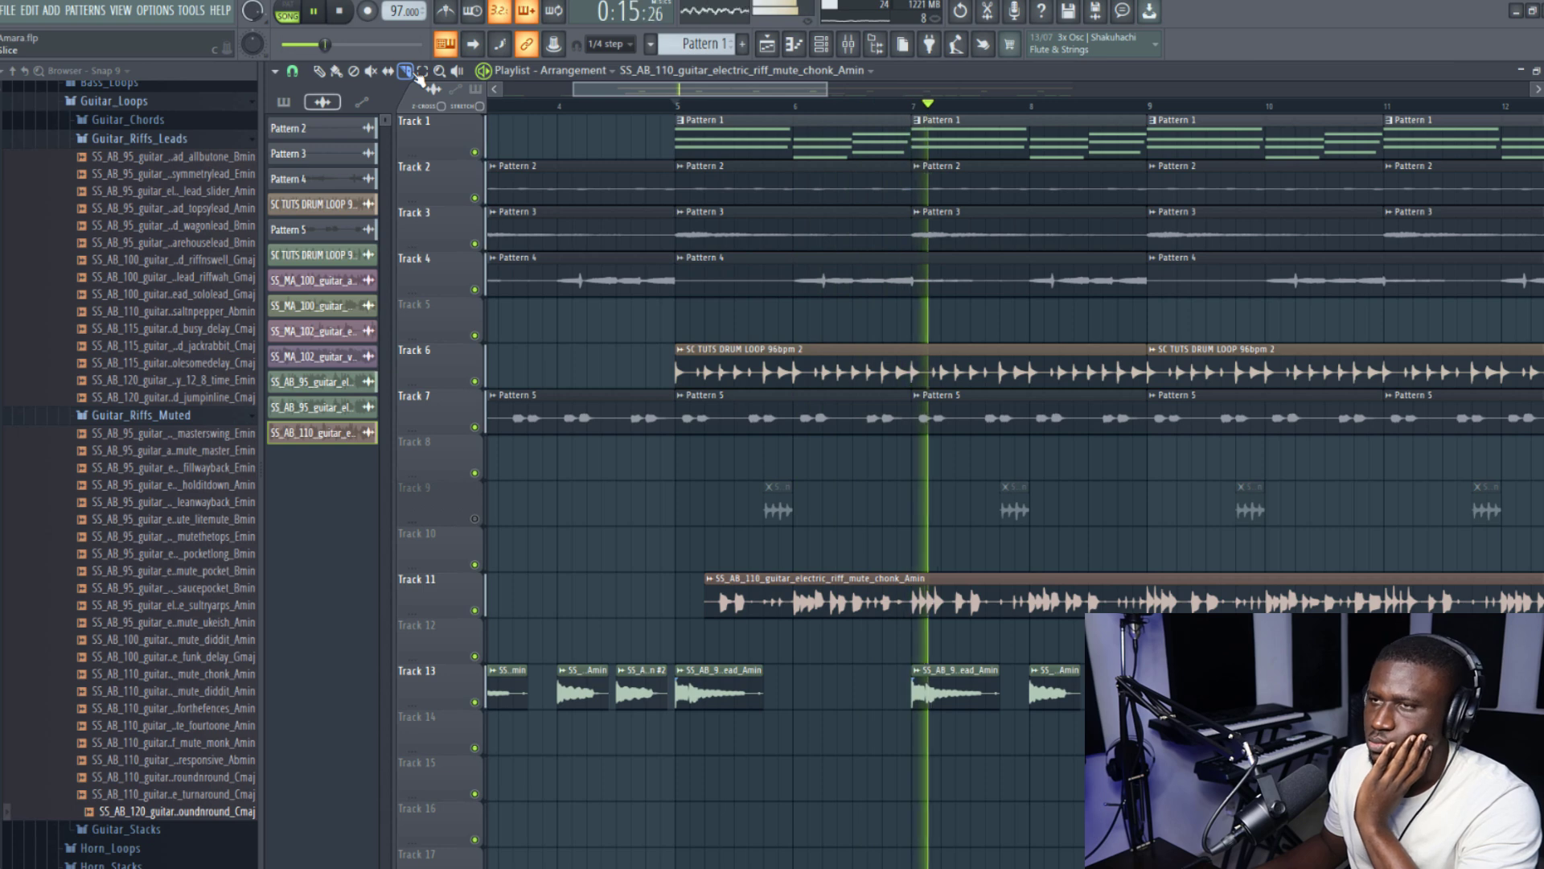
key(space)
key(space)
drag(914, 568, 949, 619)
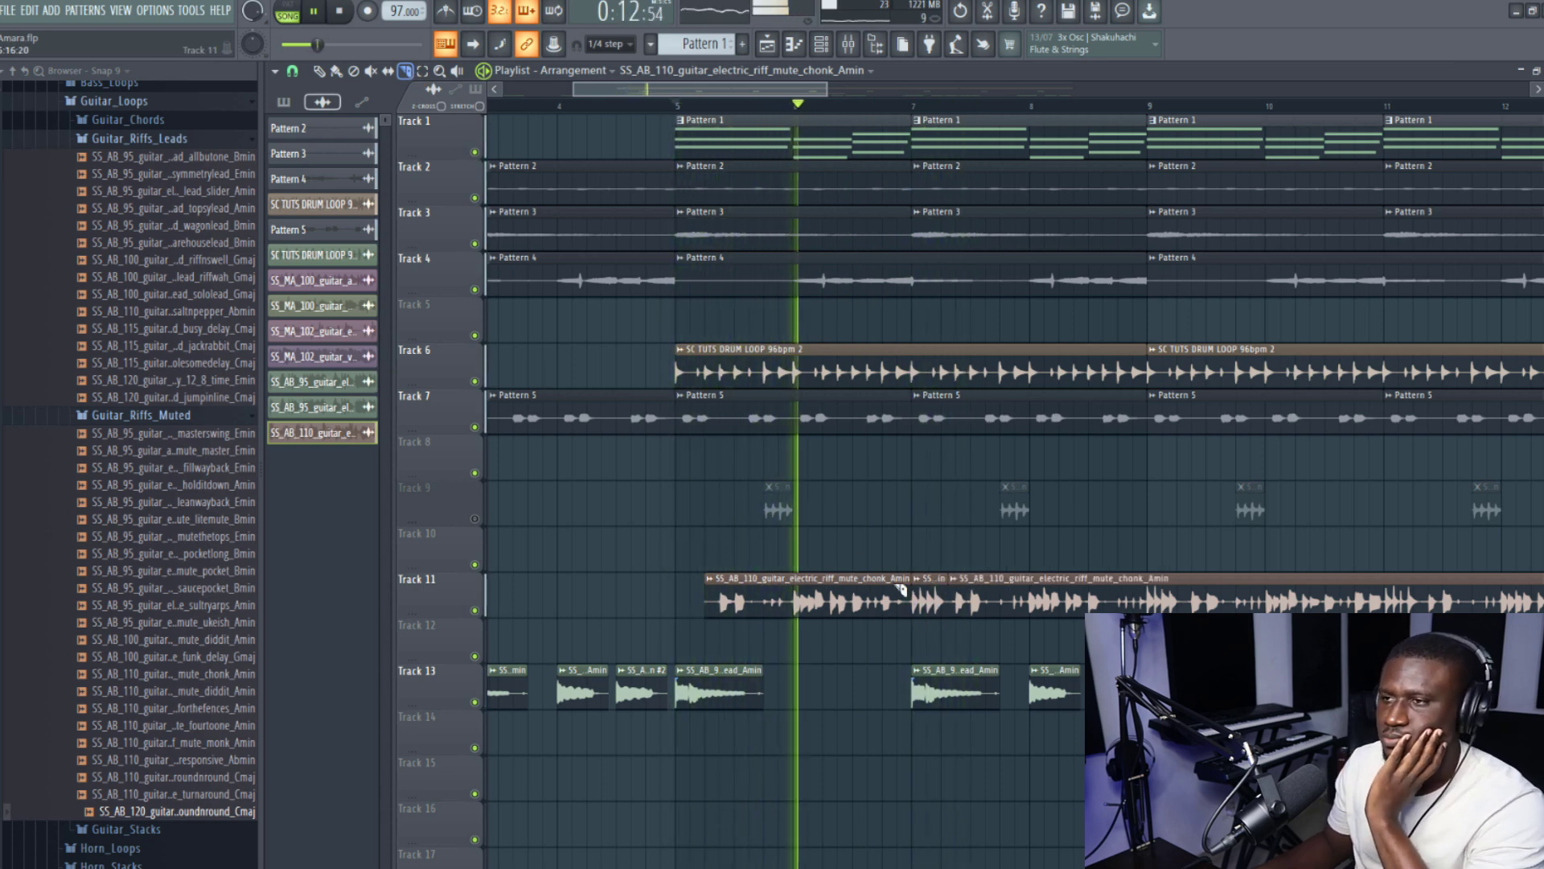
click(320, 71)
right_click(933, 604)
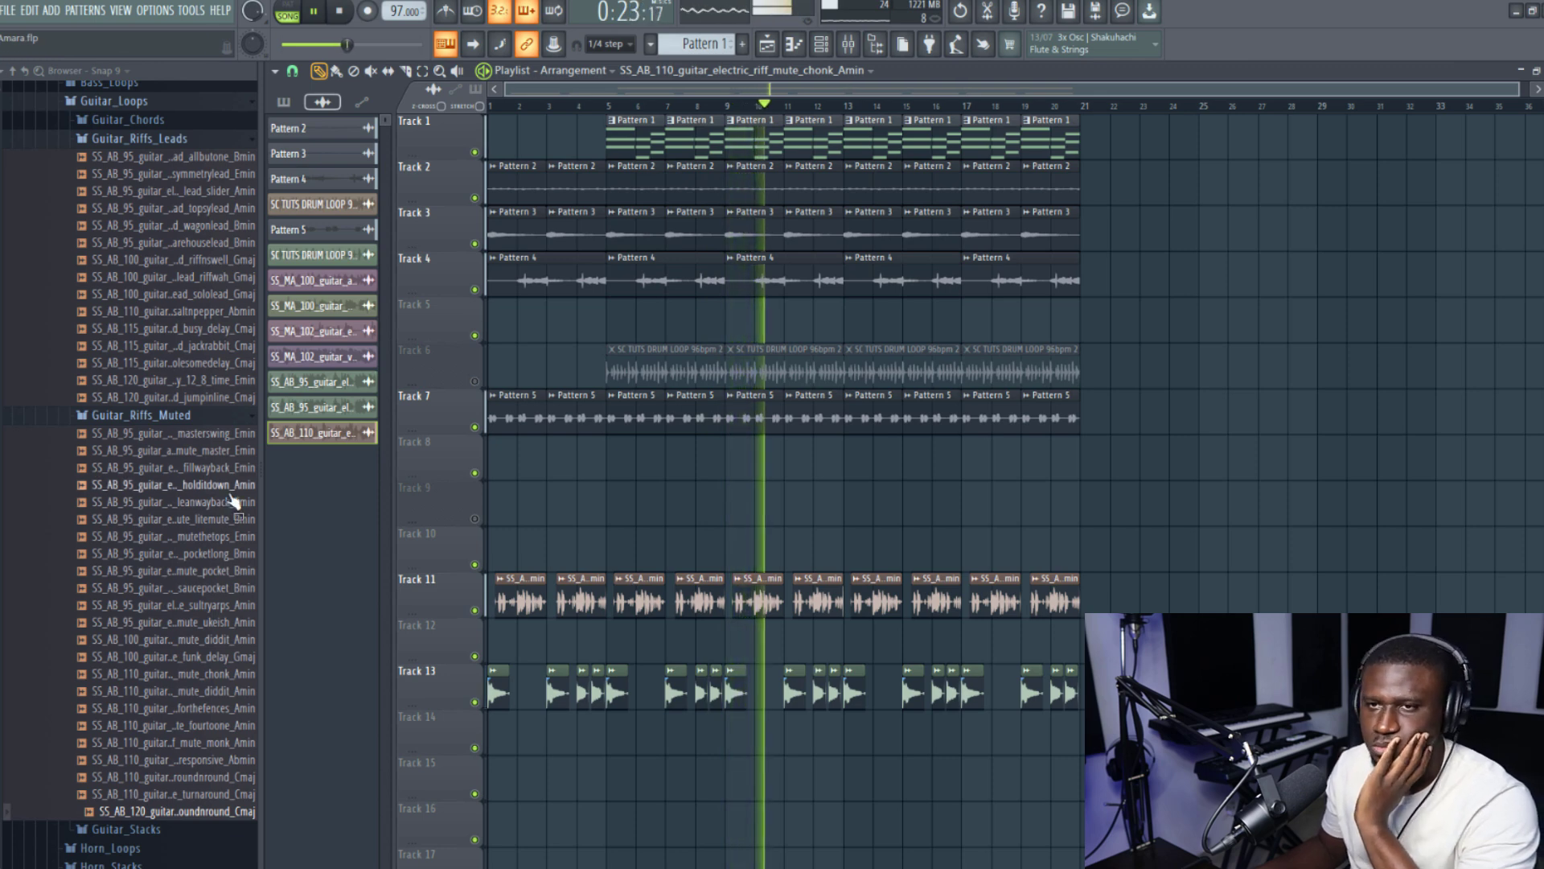
Step: Find SS_MA_110_drum_loop_loop_gambia among the drum loops, add it to the playlist and set its channel volume to 74%
scroll(141, 700, down, 10)
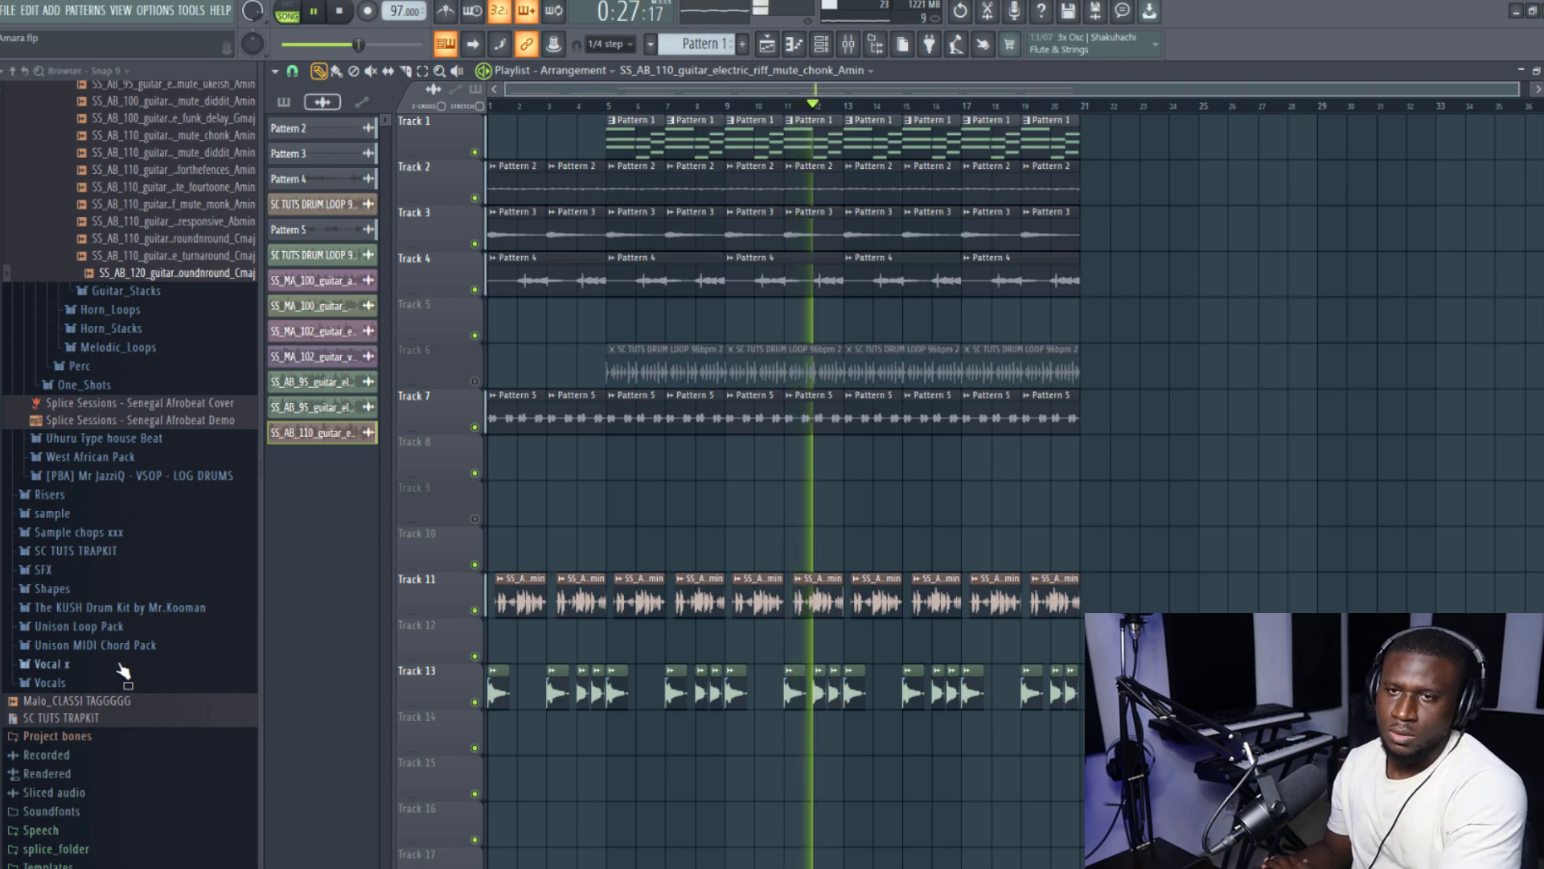
scroll(122, 670, up, 20)
key(space)
scroll(119, 619, up, 10)
scroll(113, 500, up, 18)
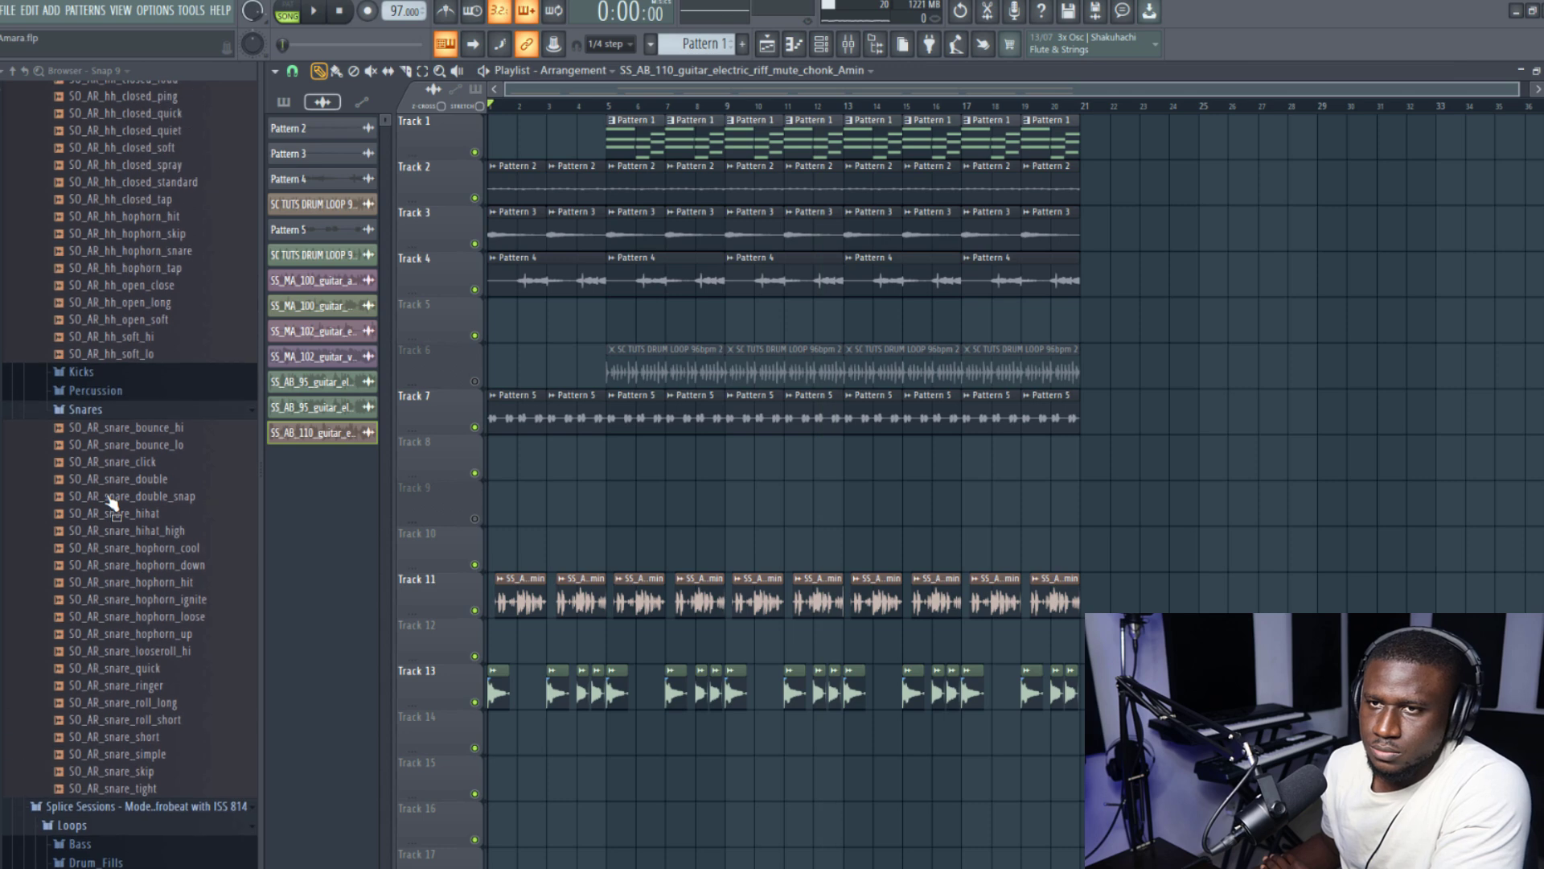
scroll(95, 846, down, 10)
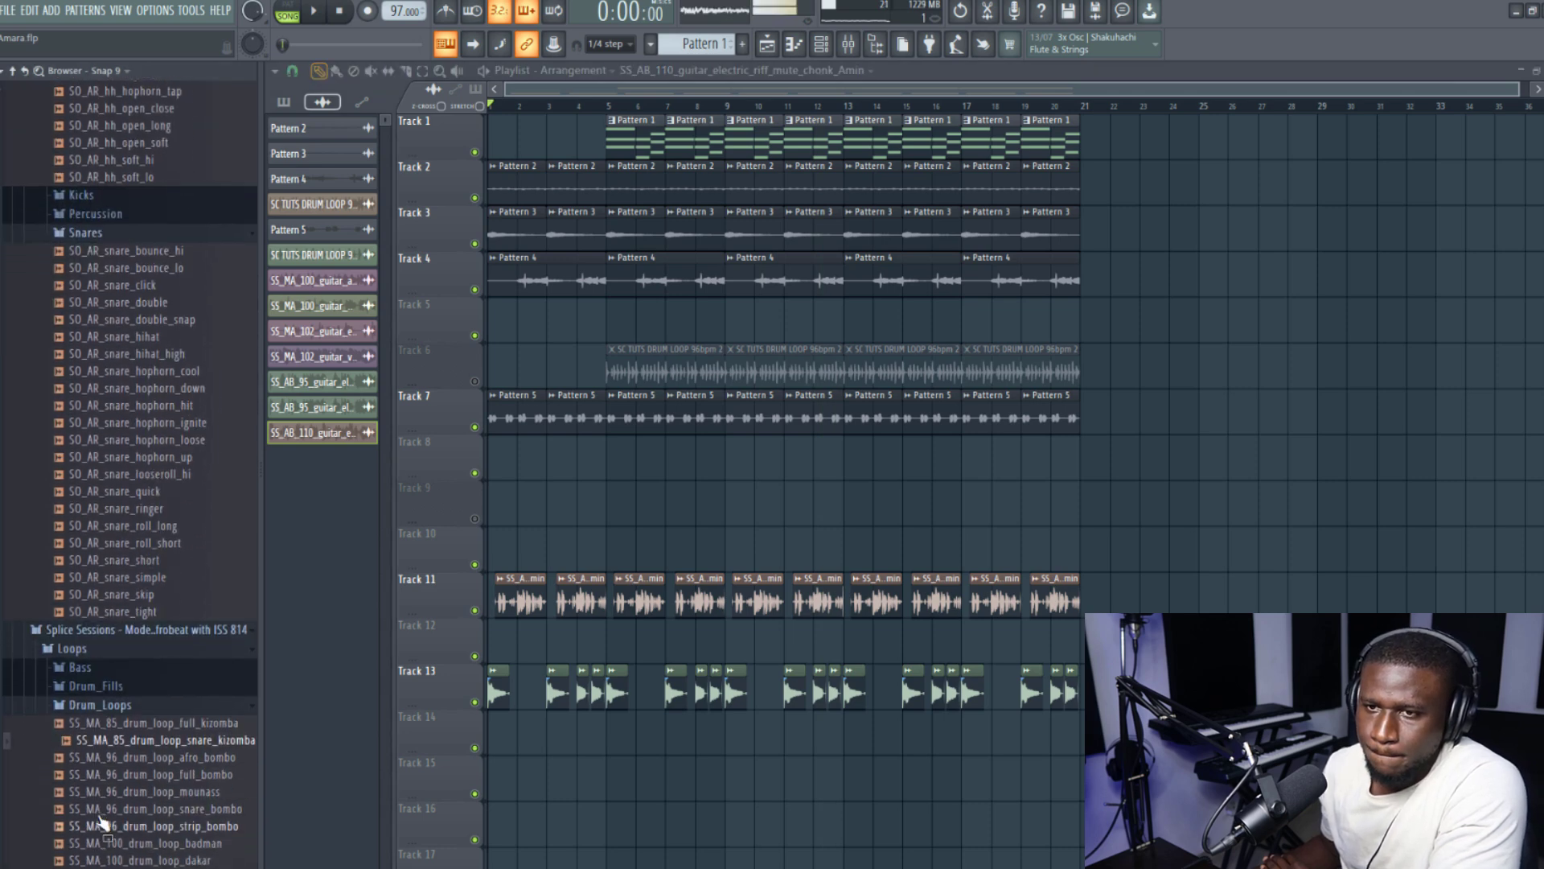
click(148, 671)
scroll(149, 673, up, 2)
scroll(149, 674, up, 1)
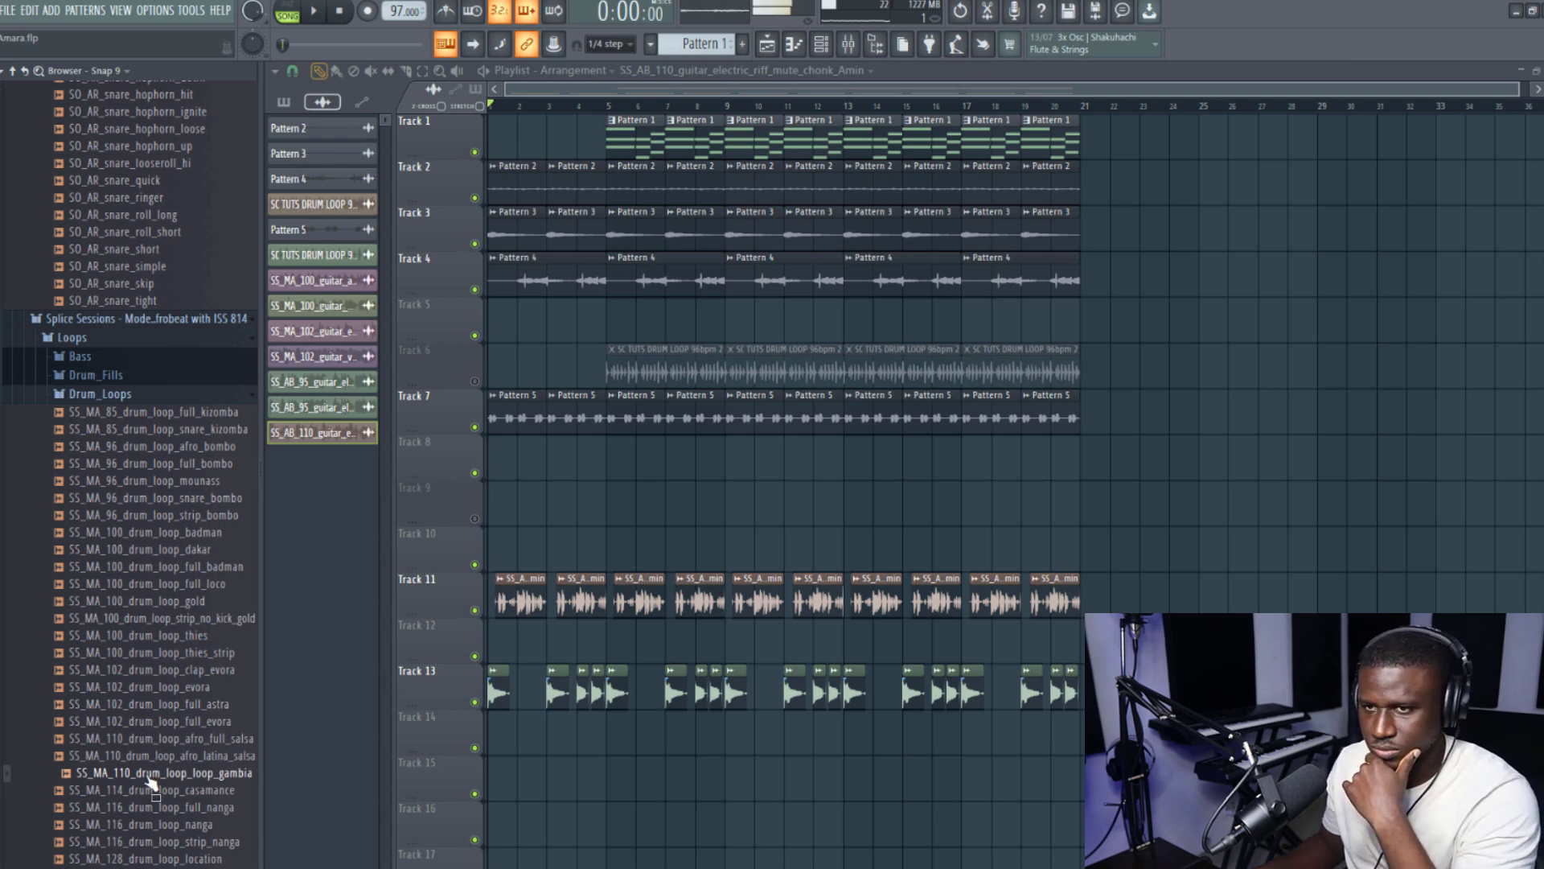
drag(364, 596, 364, 599)
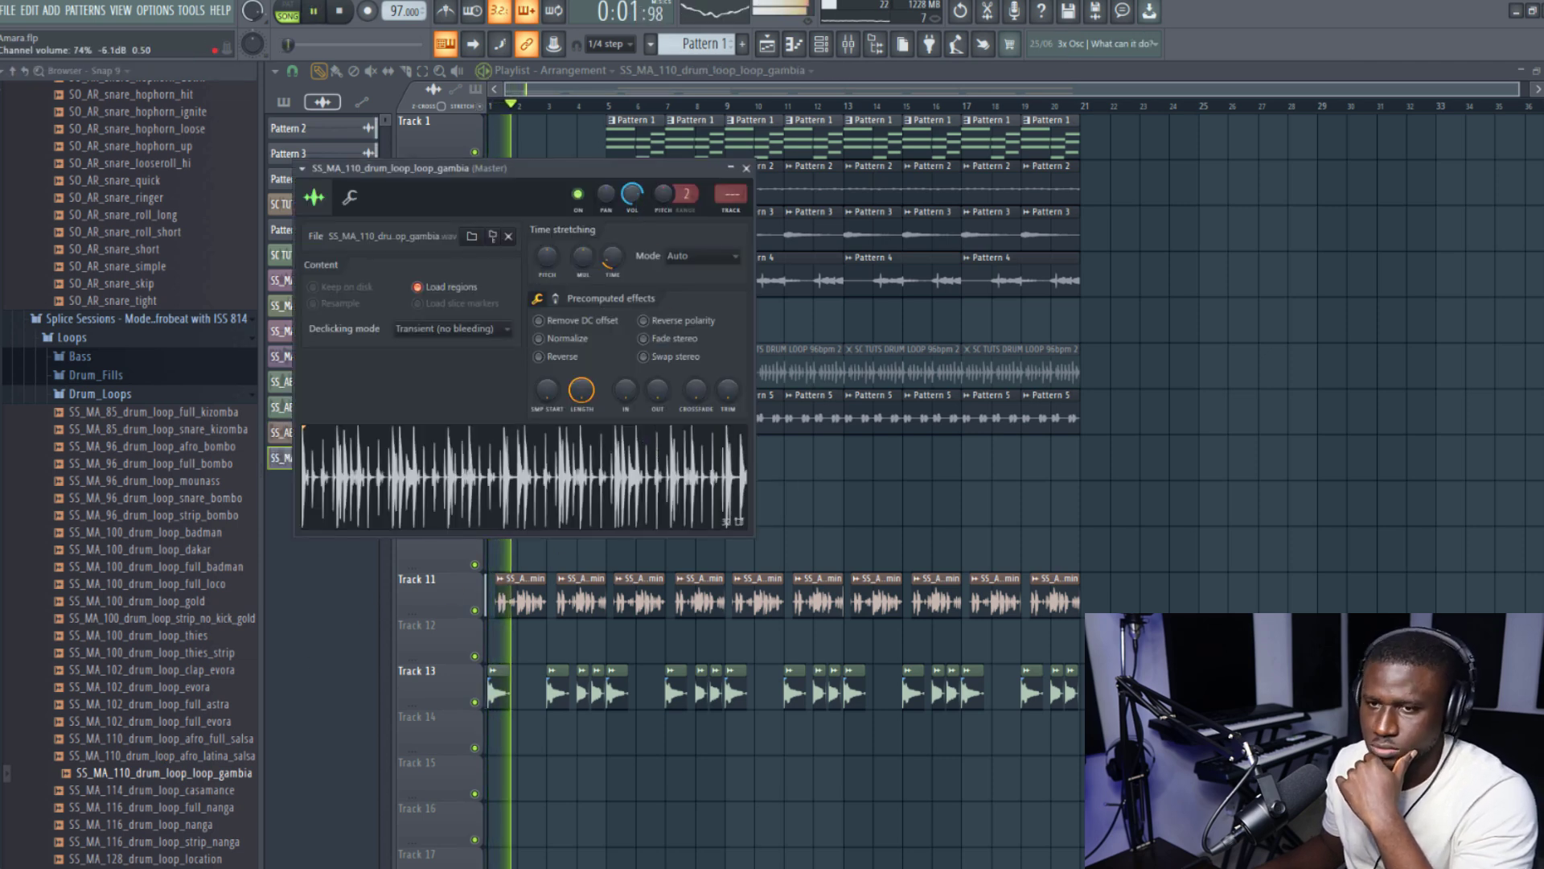
click(745, 169)
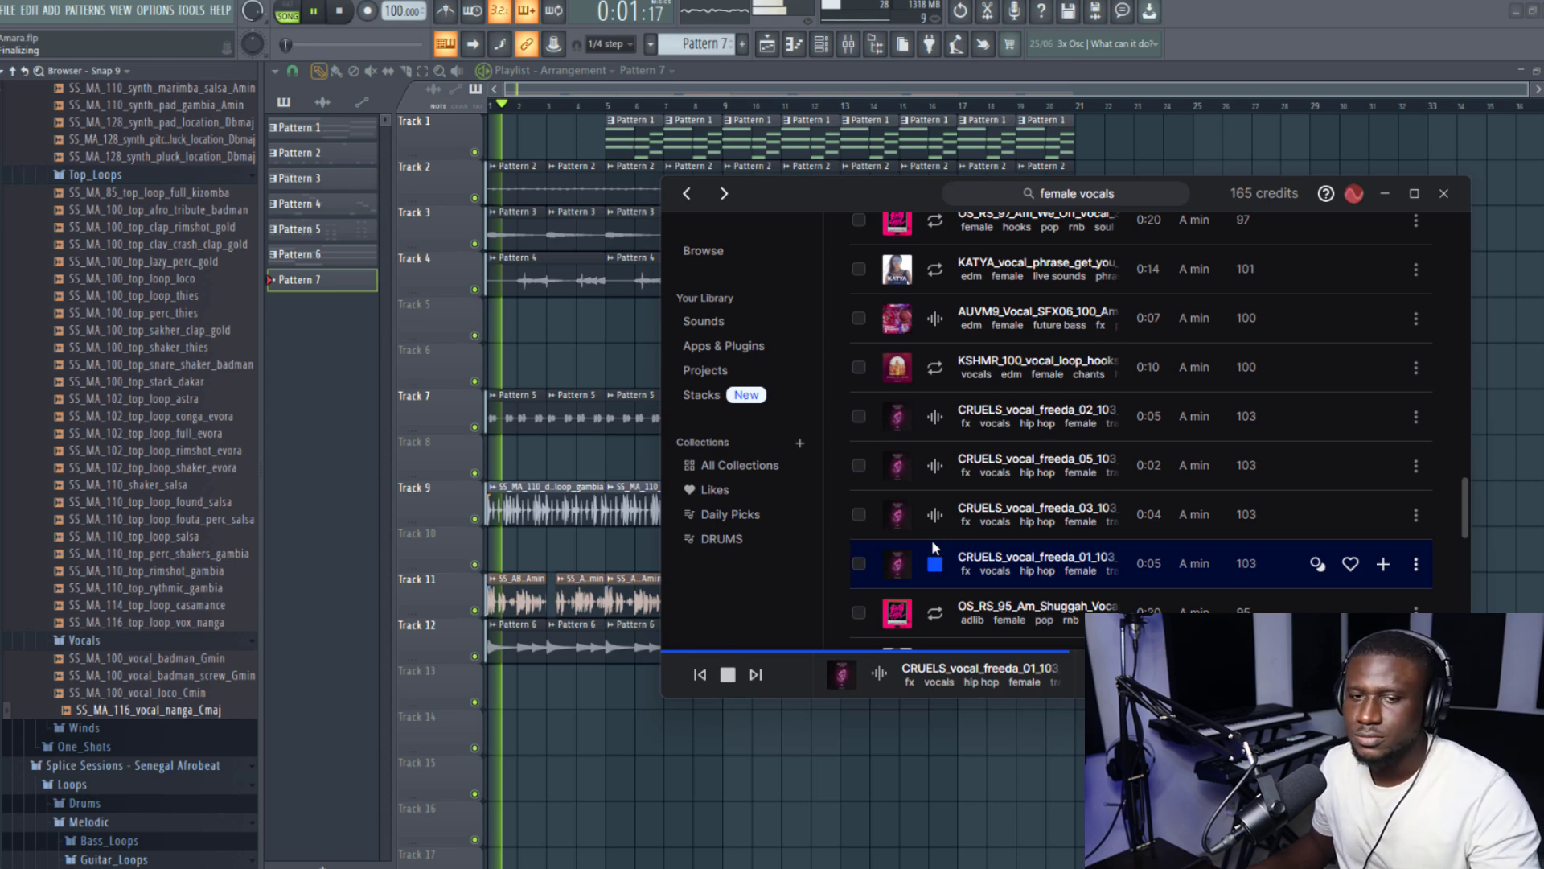
Step: Download the CRUELS_vocal_freeda_02_103 sample from Splice and place it on Track 13 at bars 1 and 3
click(935, 417)
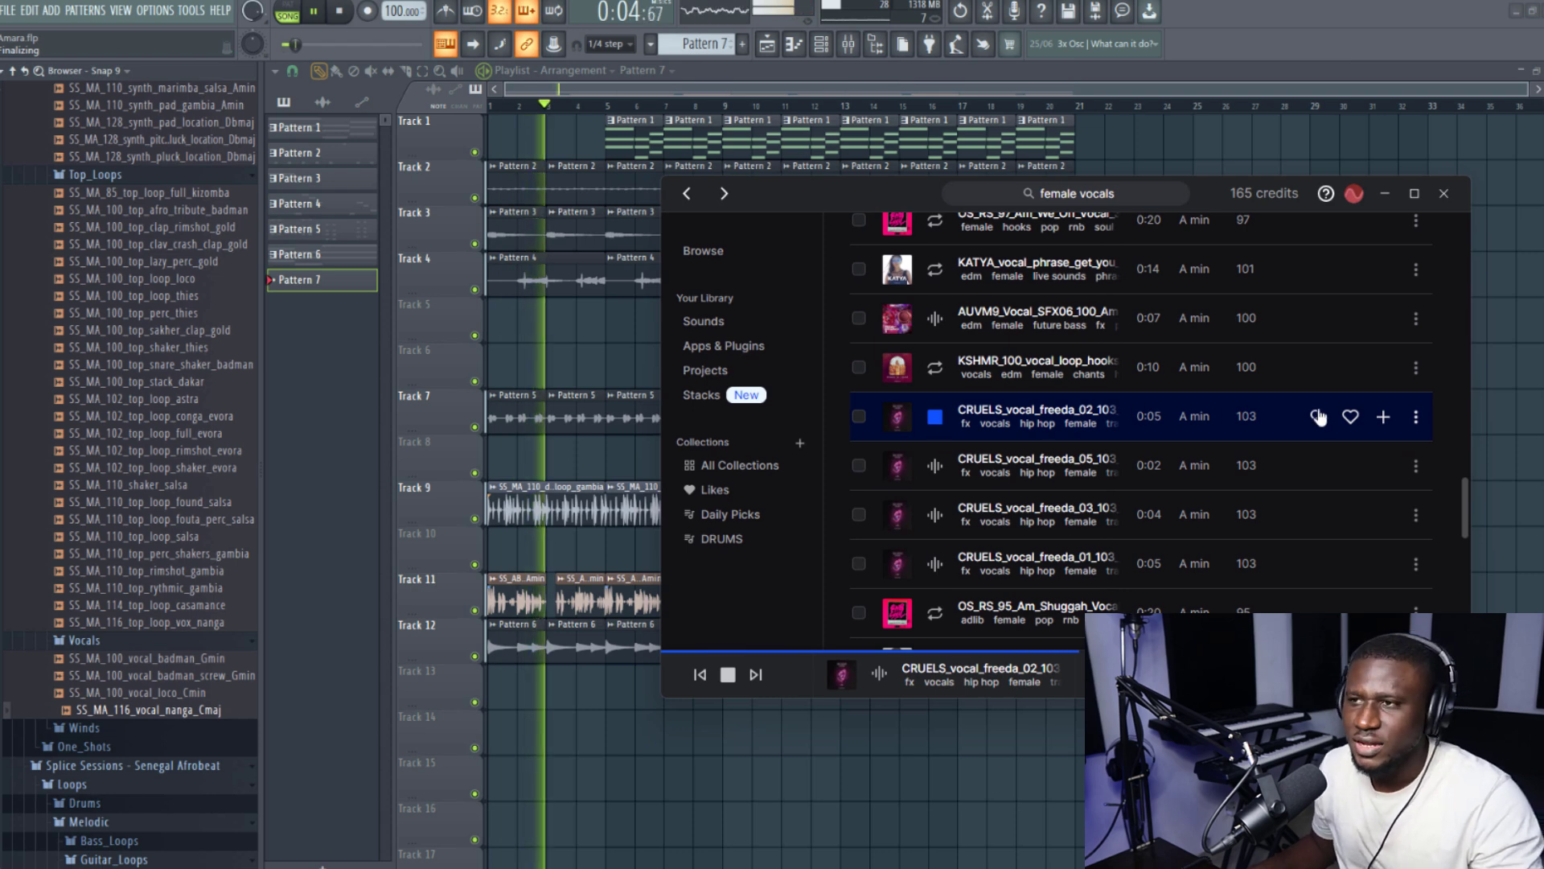
click(1383, 417)
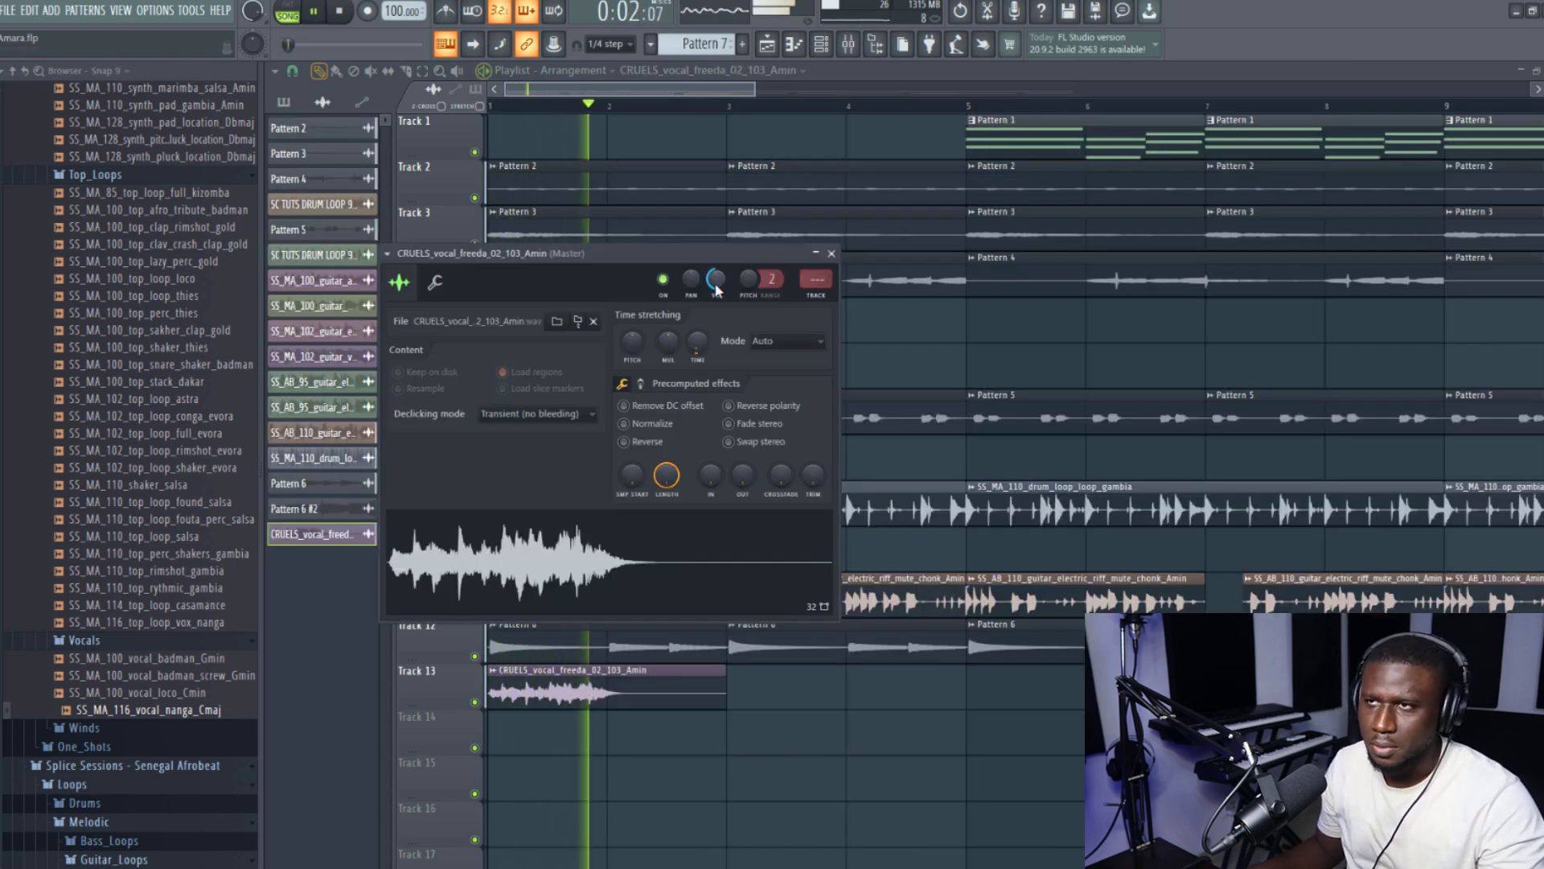
click(642, 674)
click(812, 675)
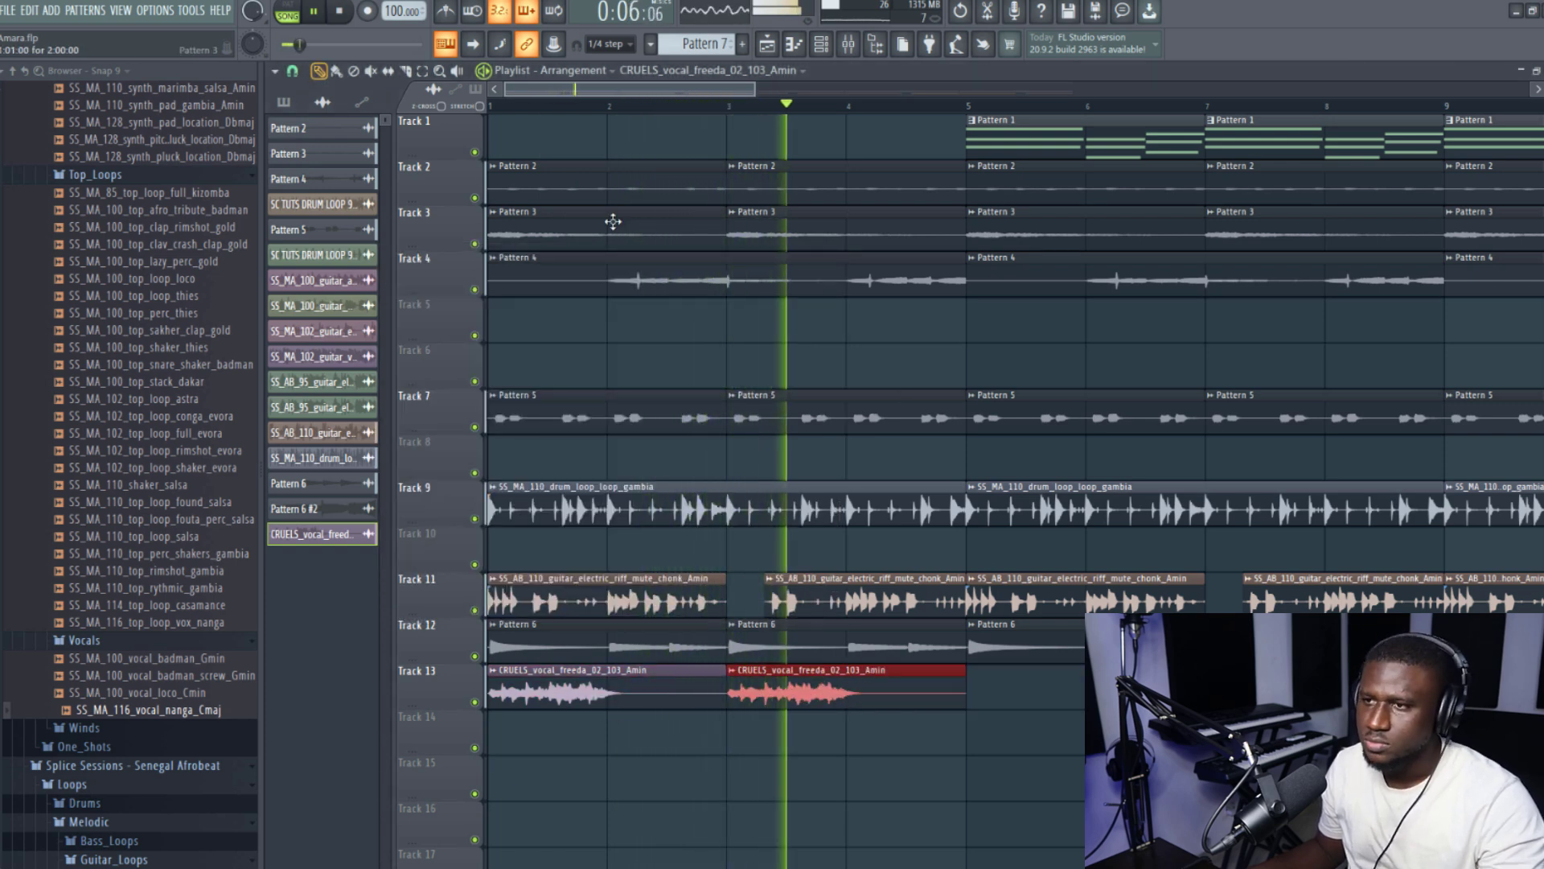
Step: Delete the gambia drum loop from bars 1 to 4 on Track 9 and play the arrangement from the start
right_click(534, 508)
key(space)
key(space)
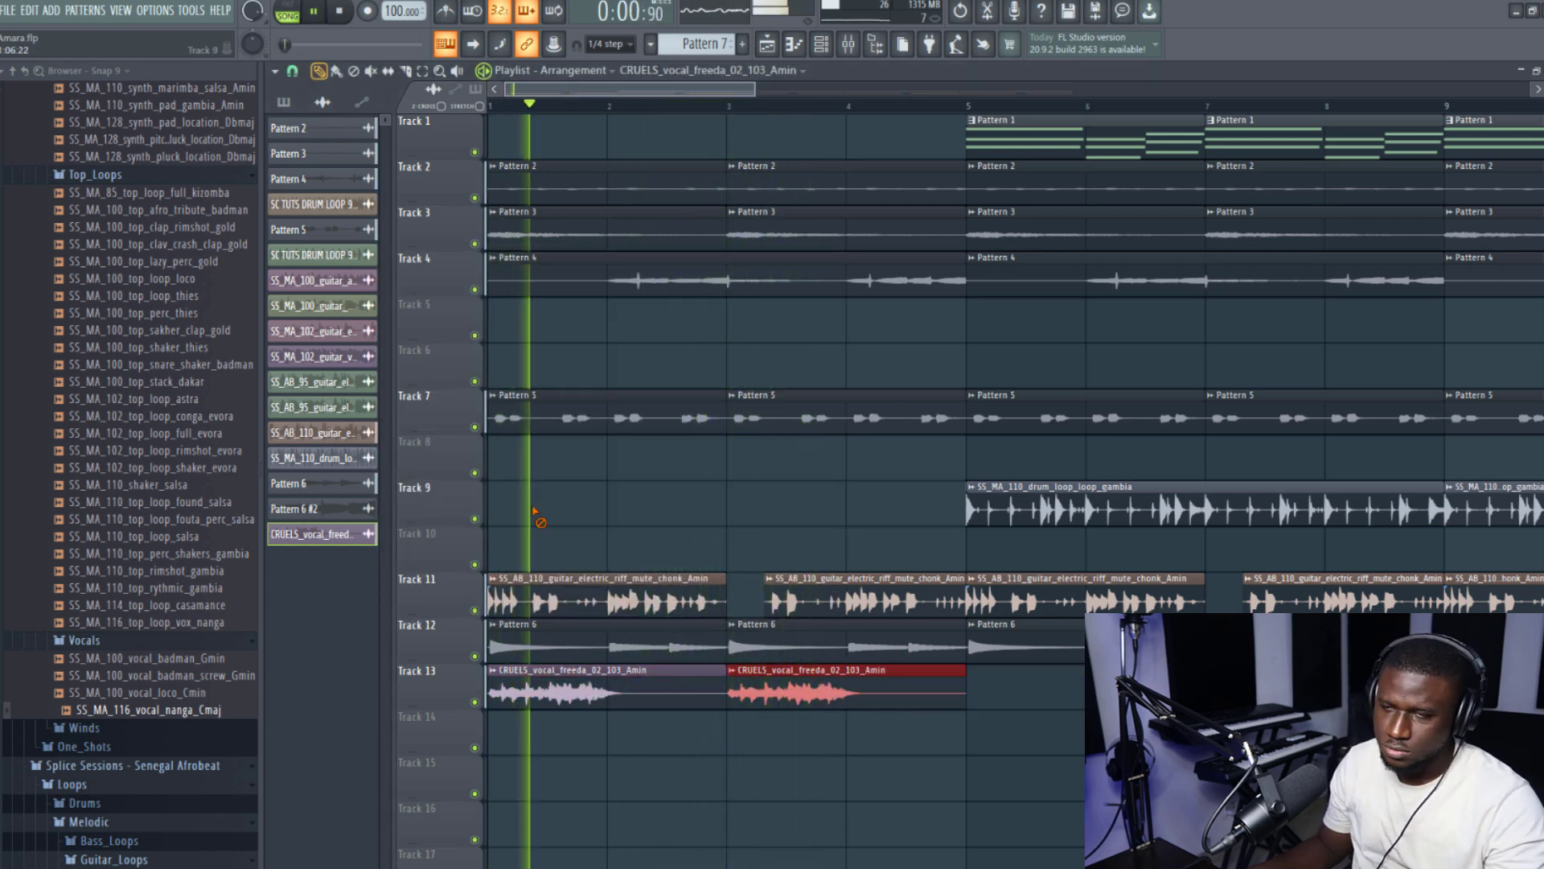
scroll(676, 638, down, 2)
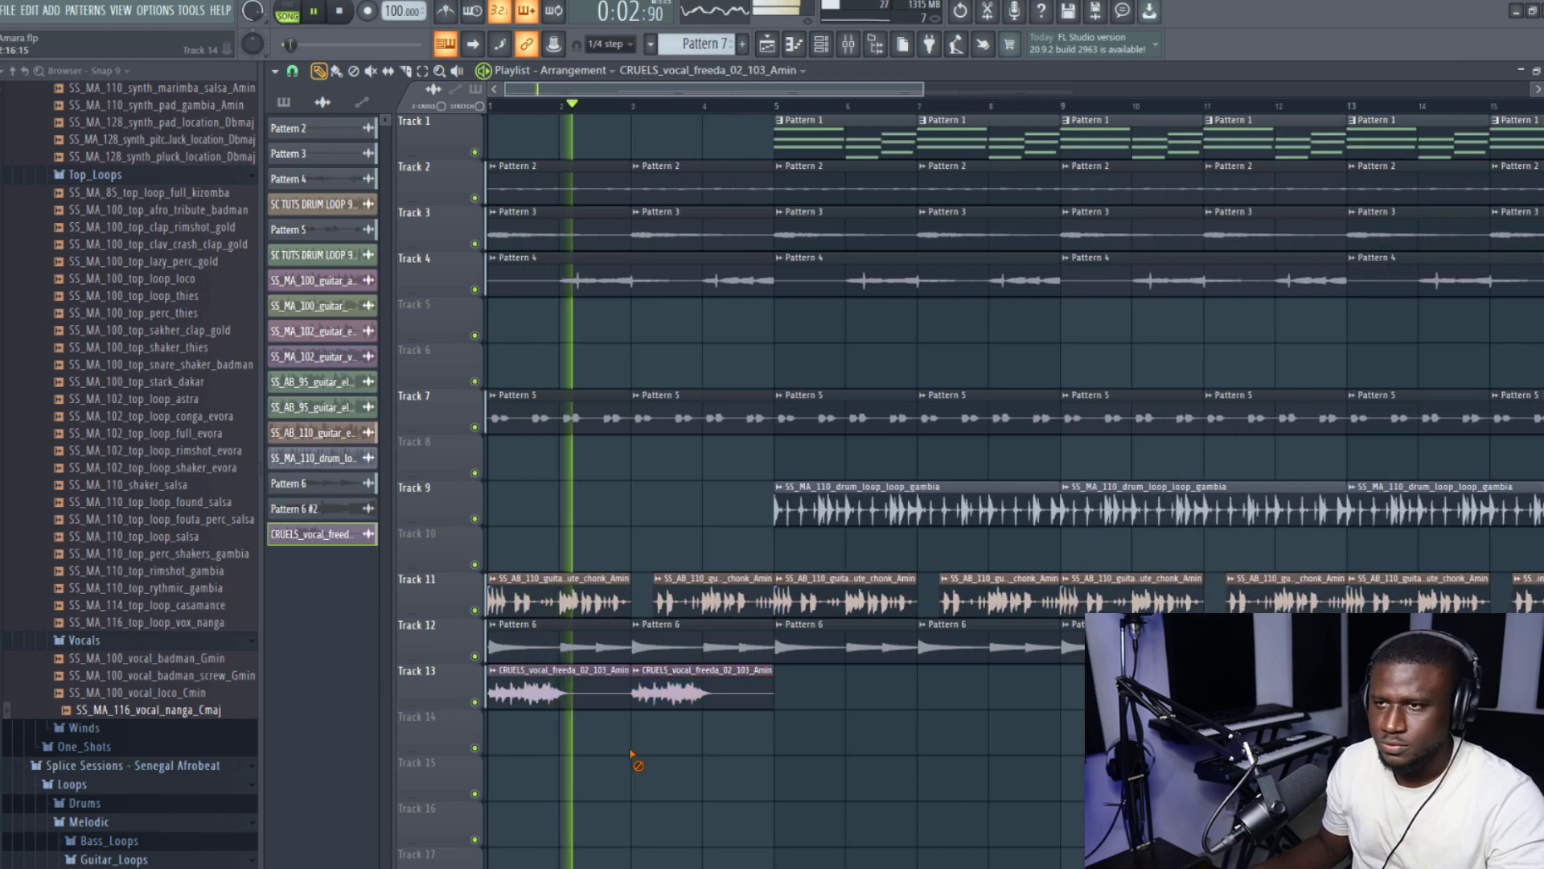
double_click(666, 684)
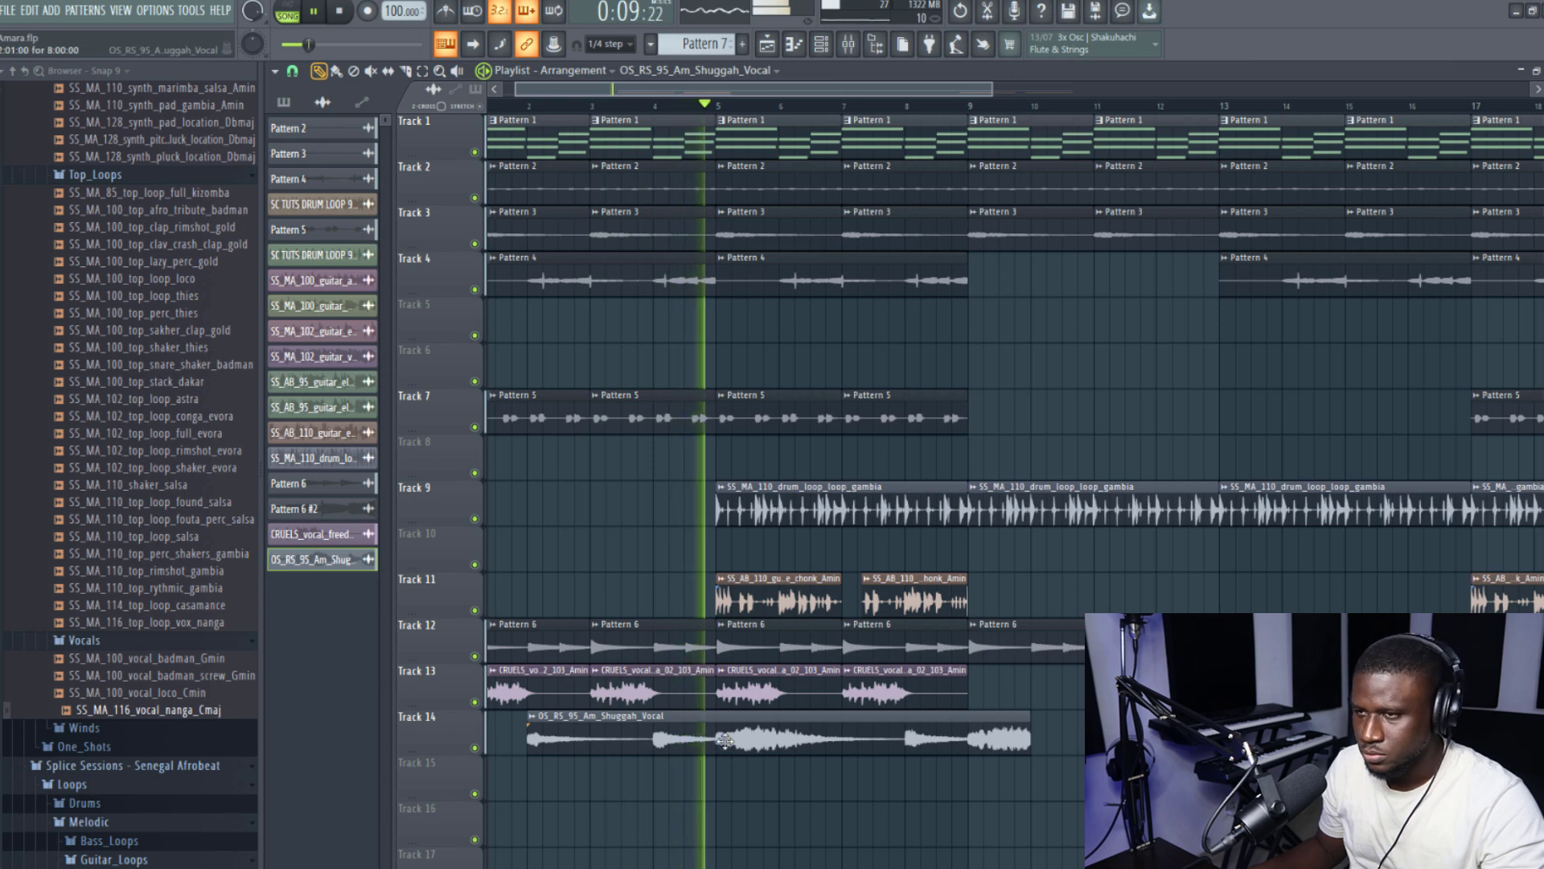
Step: Slice the OS_RS_95_Am_Shuggah_Vocal clip on Track 14 at the start of bar 5
click(405, 72)
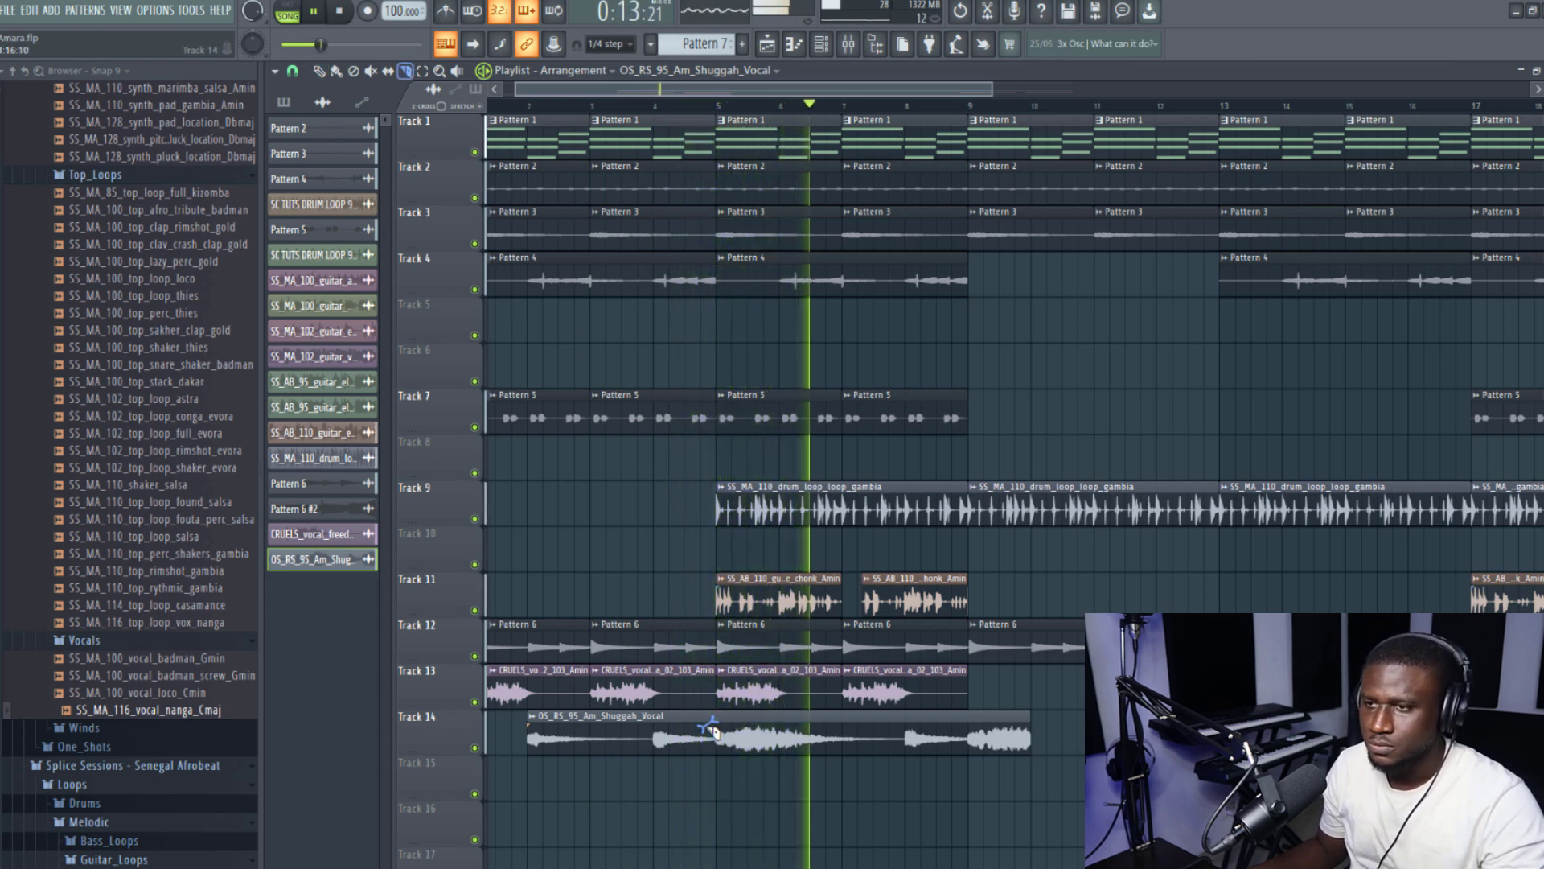
drag(716, 718, 718, 750)
click(319, 71)
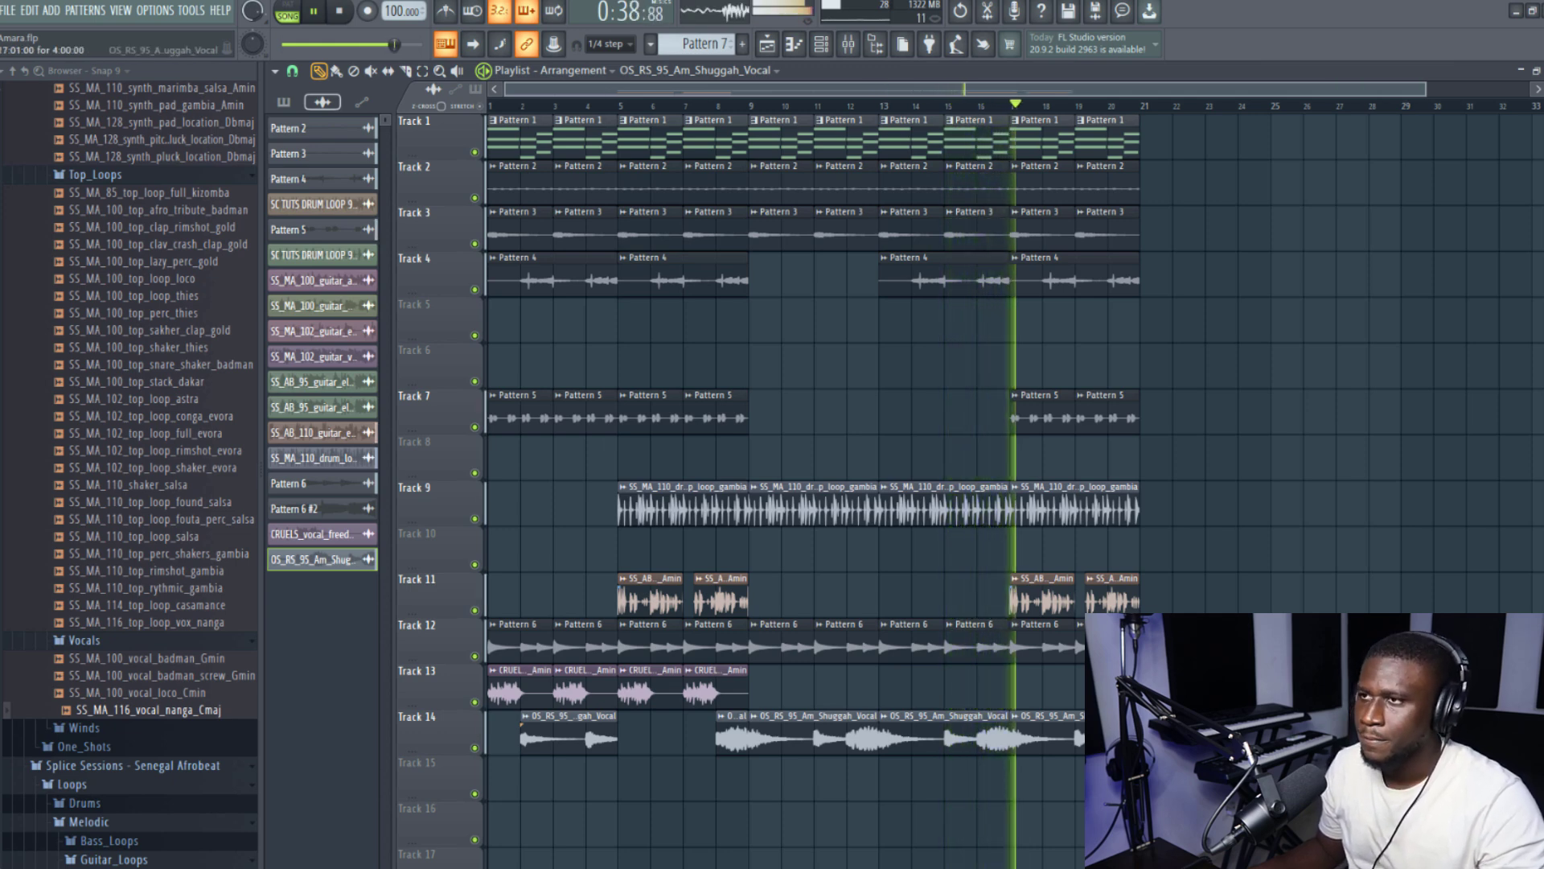
Step: Delete the two muted guitar slices in bars 17 to 20 on Track 11
right_click(1038, 603)
right_click(1112, 601)
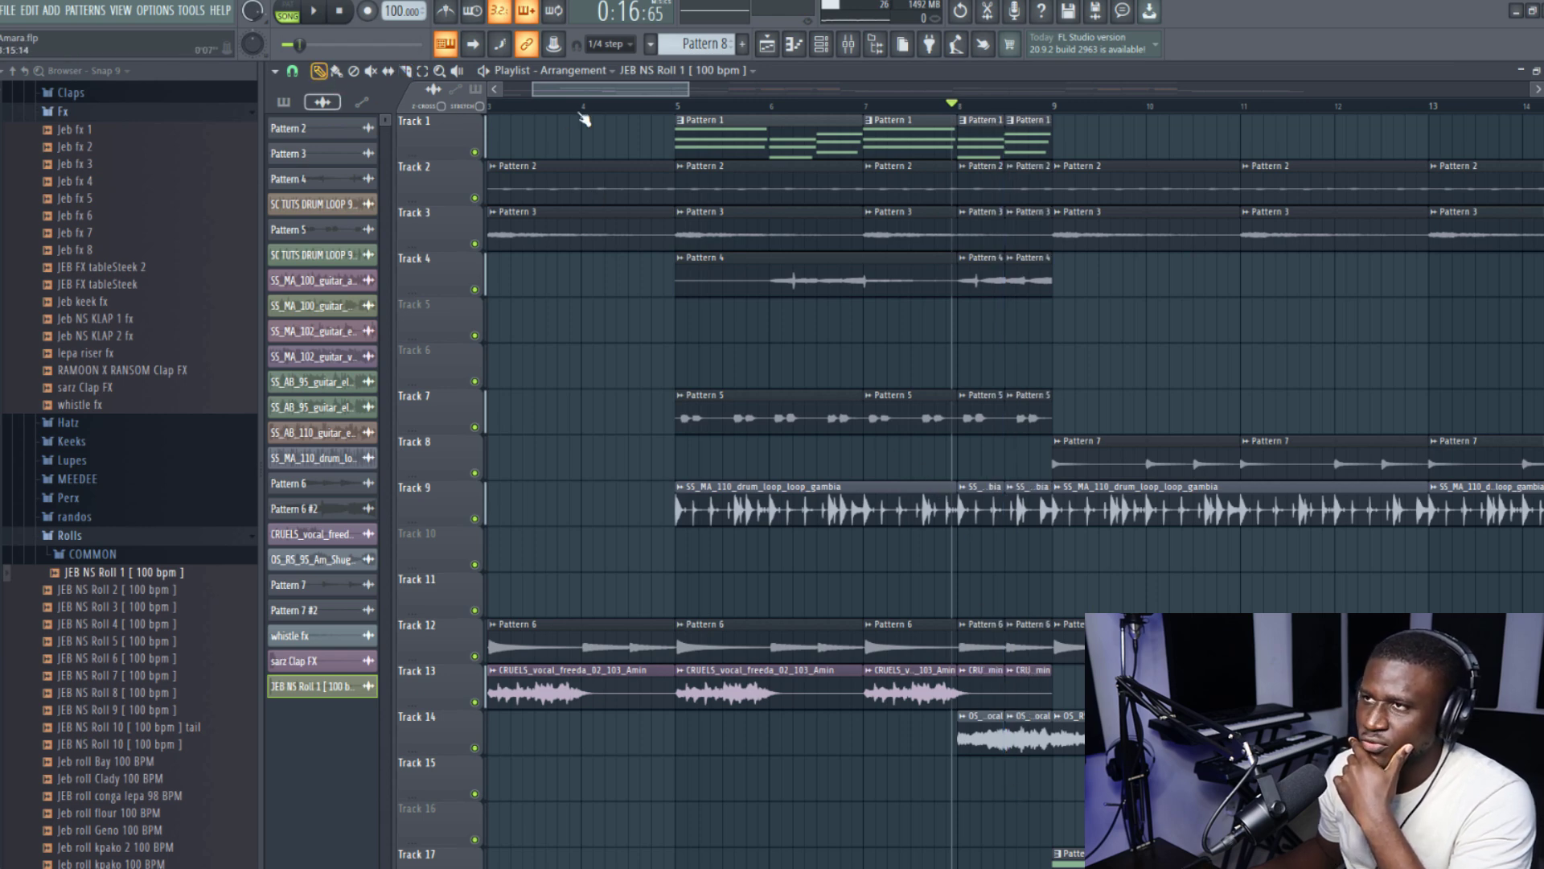
Step: Delete all the clips in the second half of bar 8 on Tracks 1 to 14
drag(1012, 137, 1025, 689)
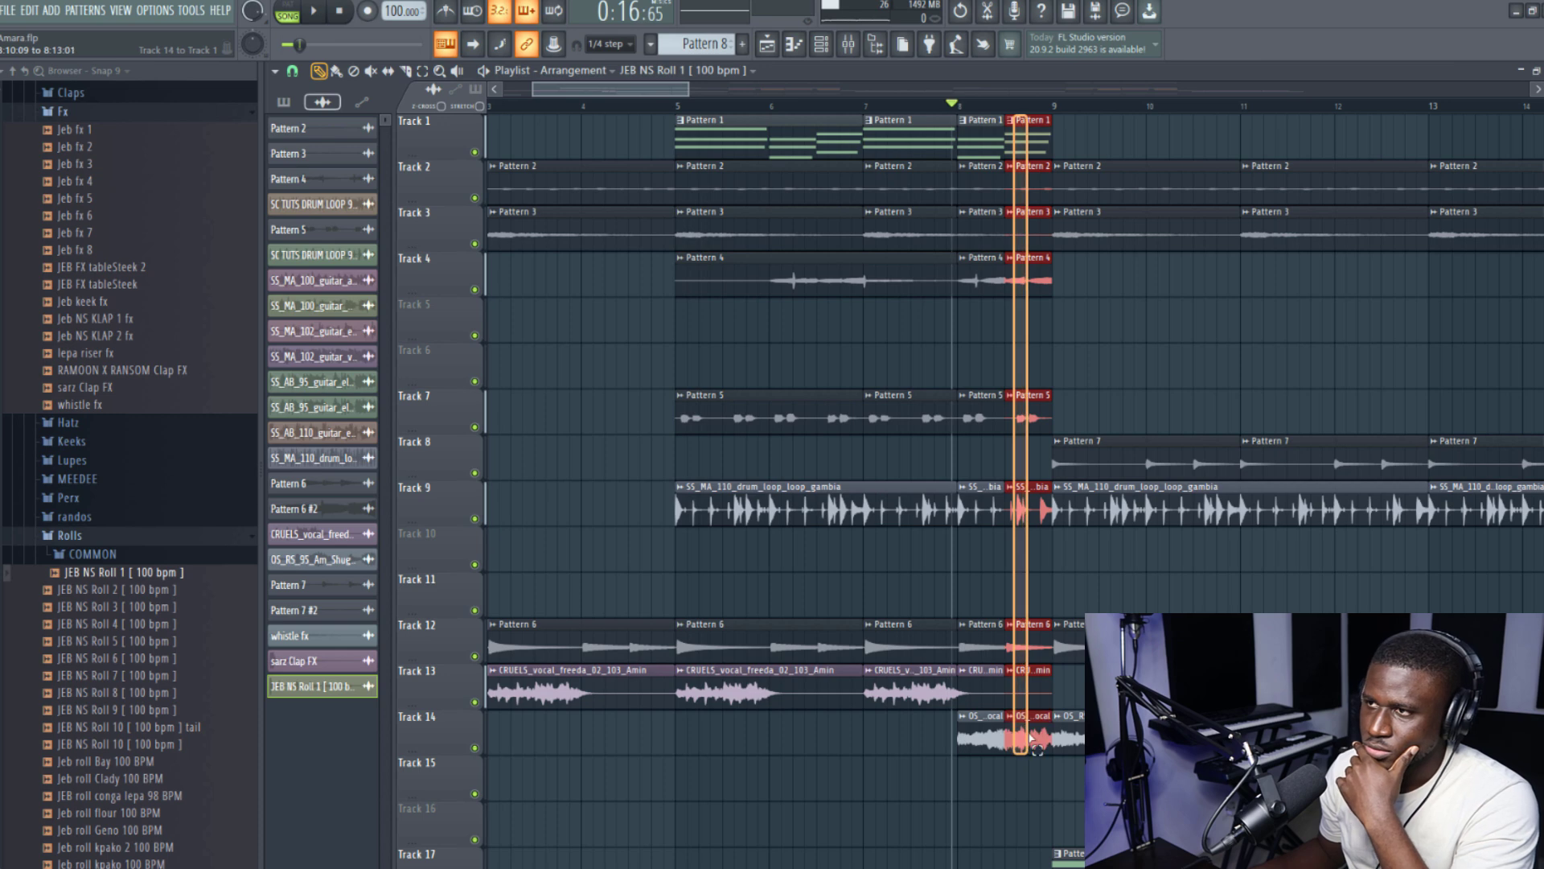
key(Delete)
key(space)
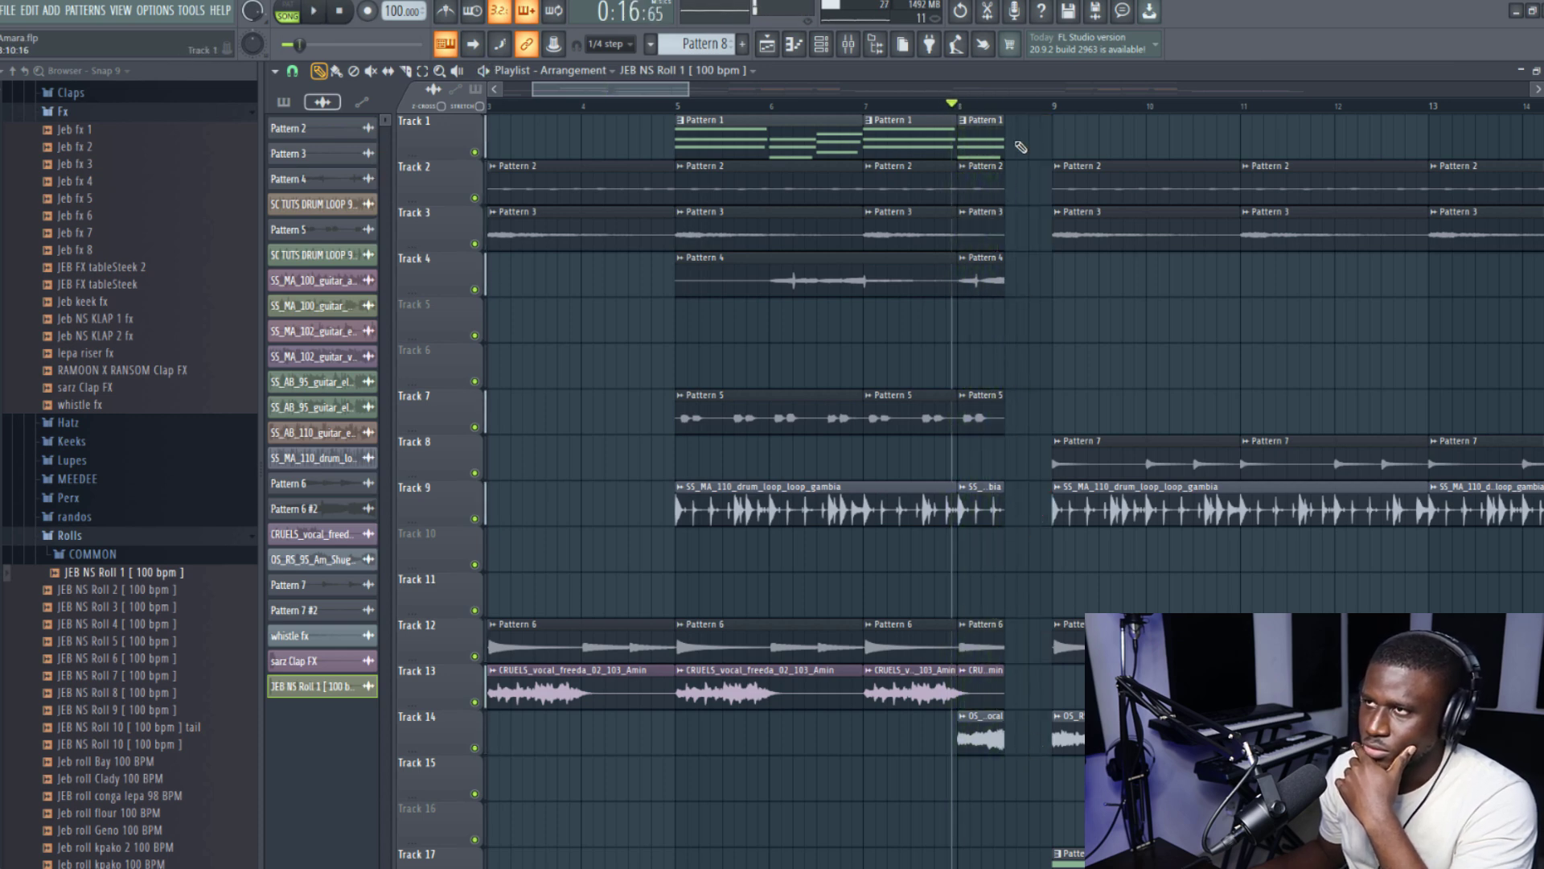
Step: Play the transition from the start of bar 8 several times to check the gap before bar 9
scroll(1020, 147, up, 3)
key(space)
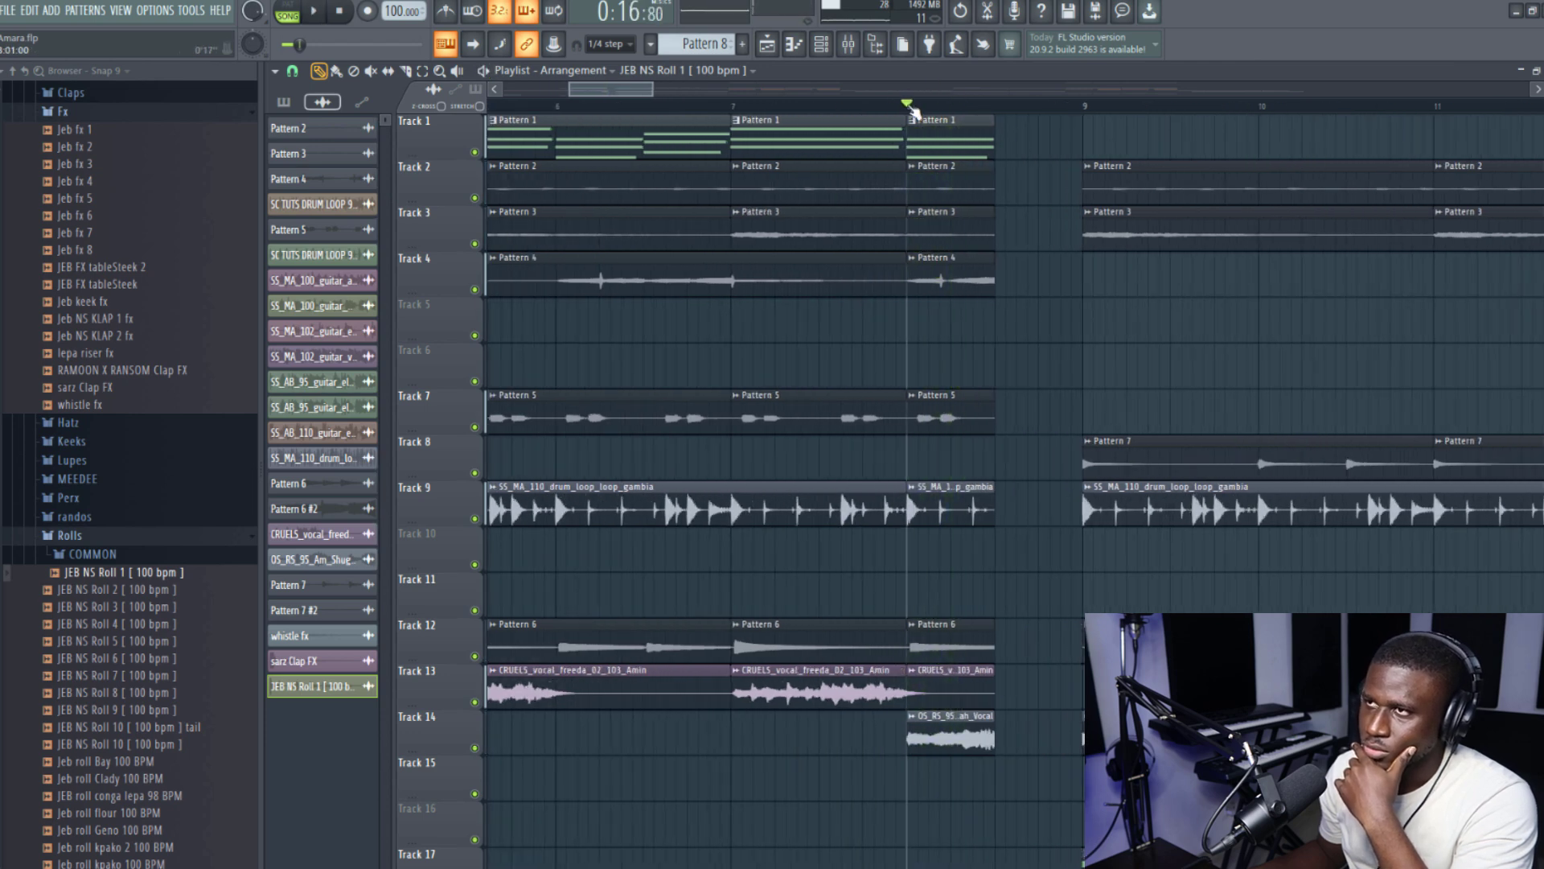
key(space)
key(space)
key(space)
key(space)
key(space)
key(space)
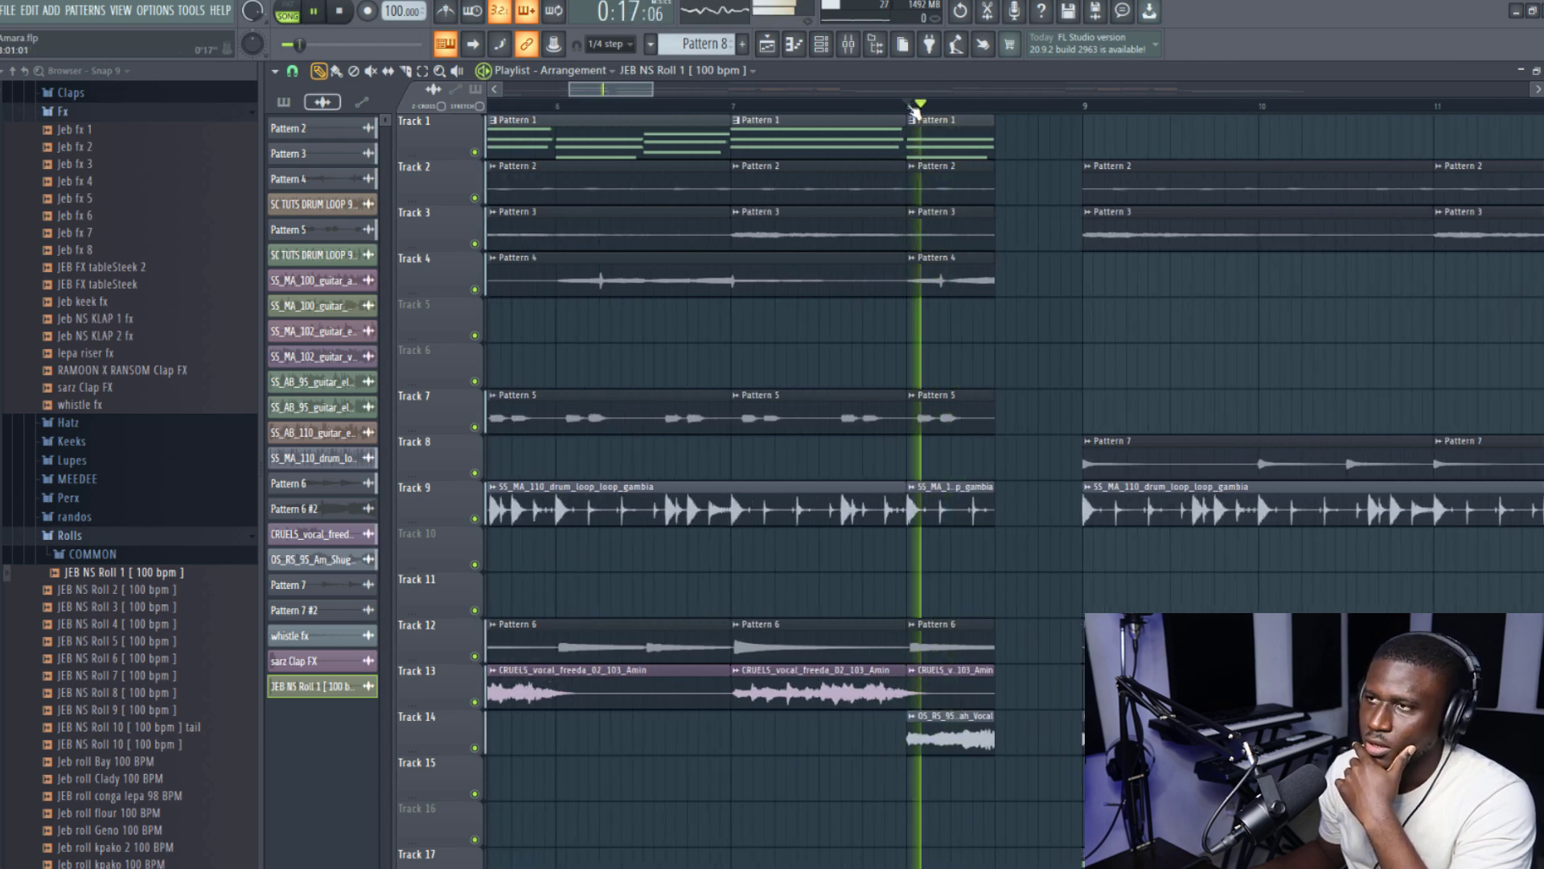
Step: Replay bar 8 repeatedly to judge how the half-bar drop-out leads into the following section
key(space)
key(space)
key(space)
key(space)
key(space)
key(space)
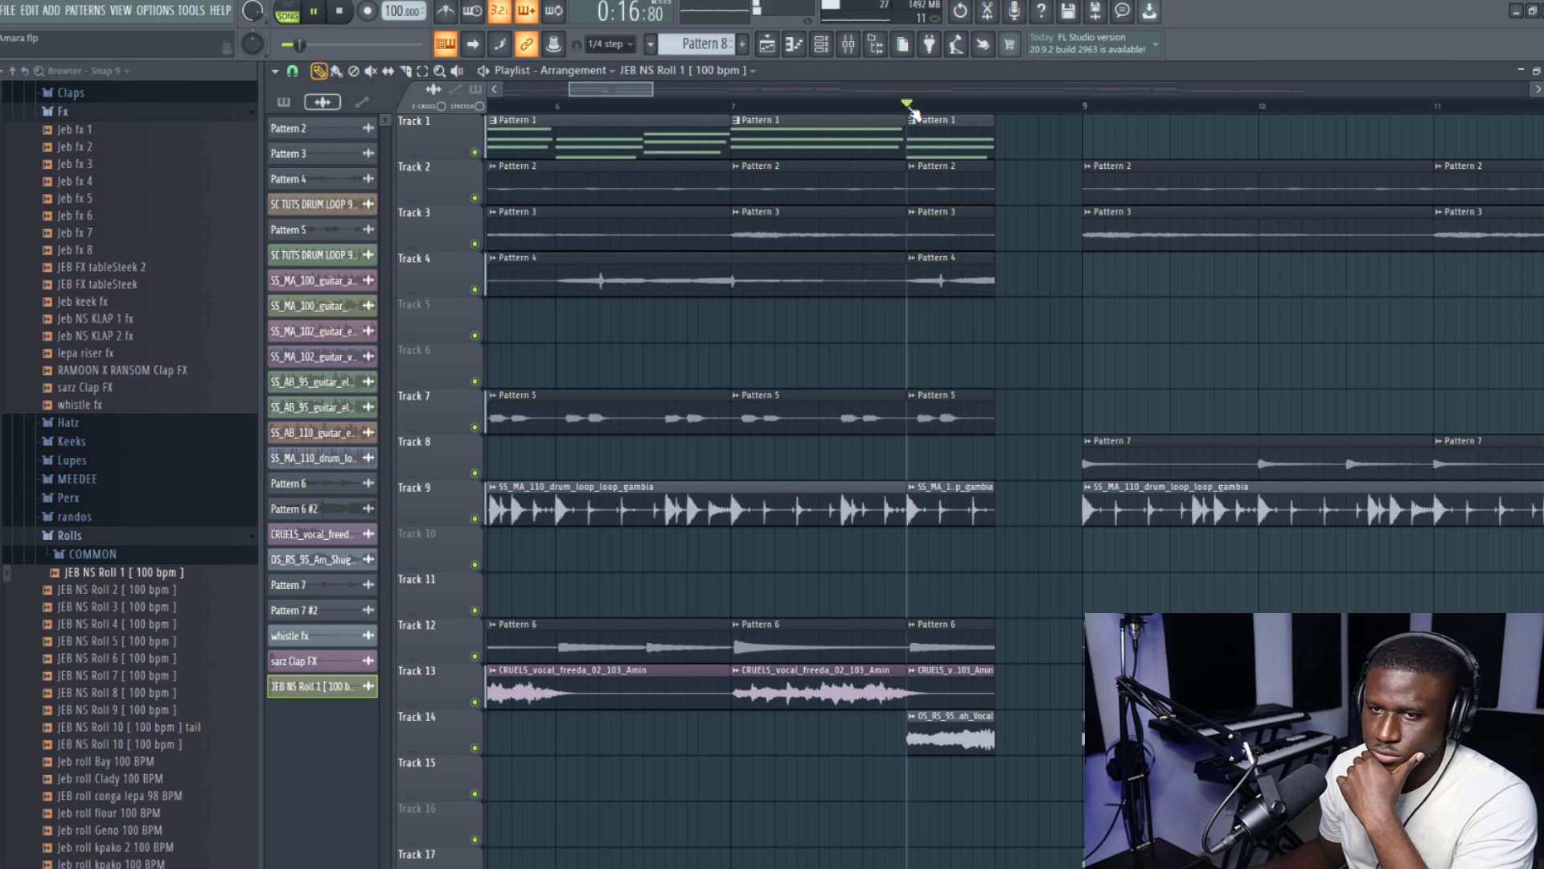
key(space)
key(space)
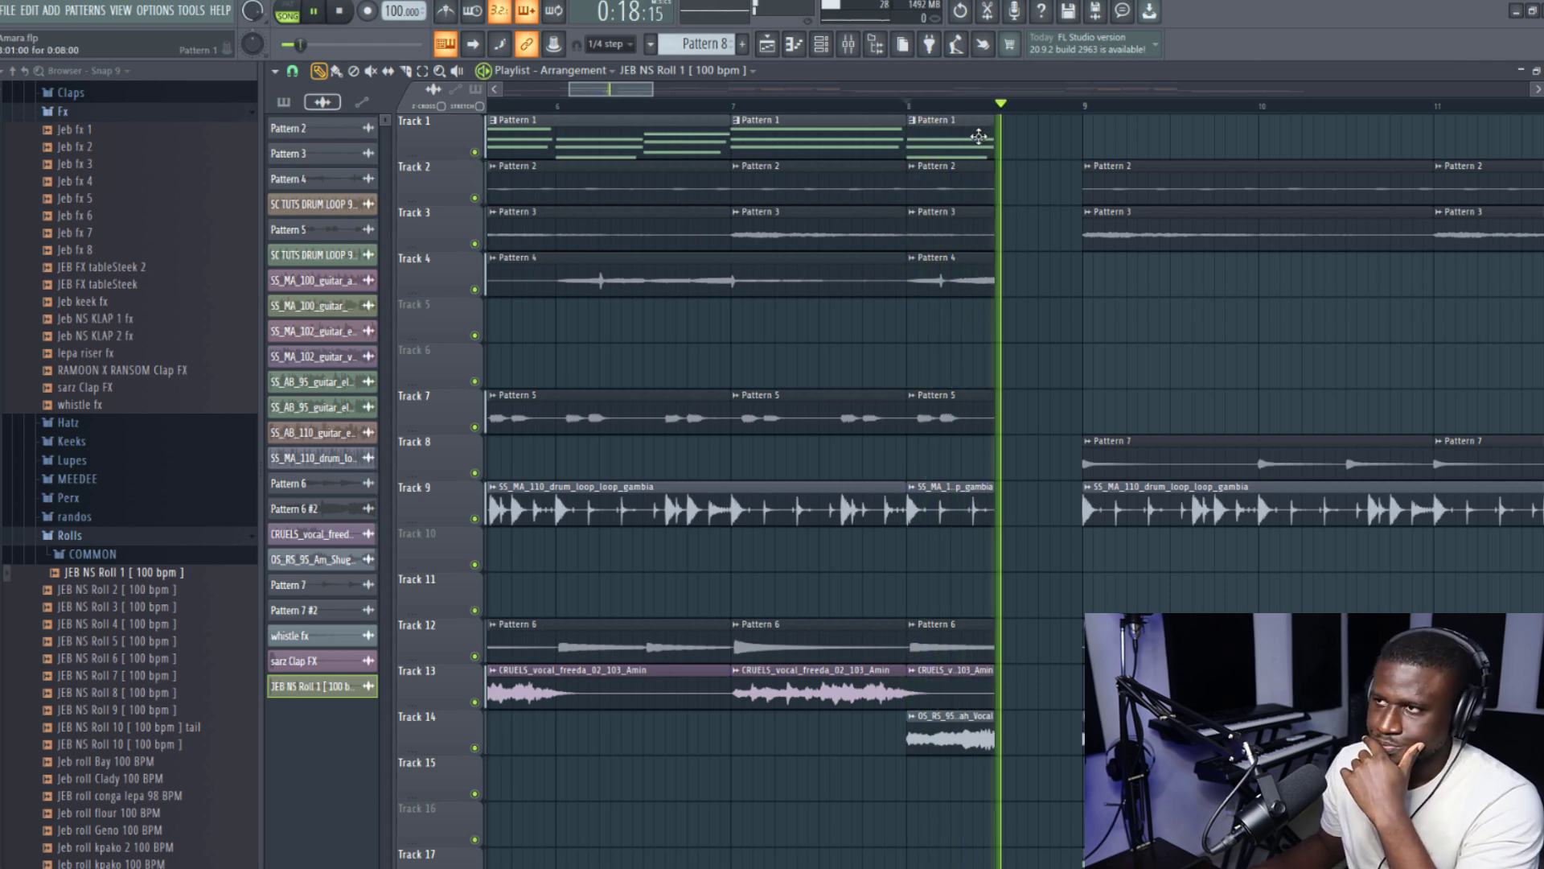
Step: Restore the deleted clips in the second half of bar 8 and shorten the first-half clips on all tracks to 4 steps
drag(995, 182, 963, 804)
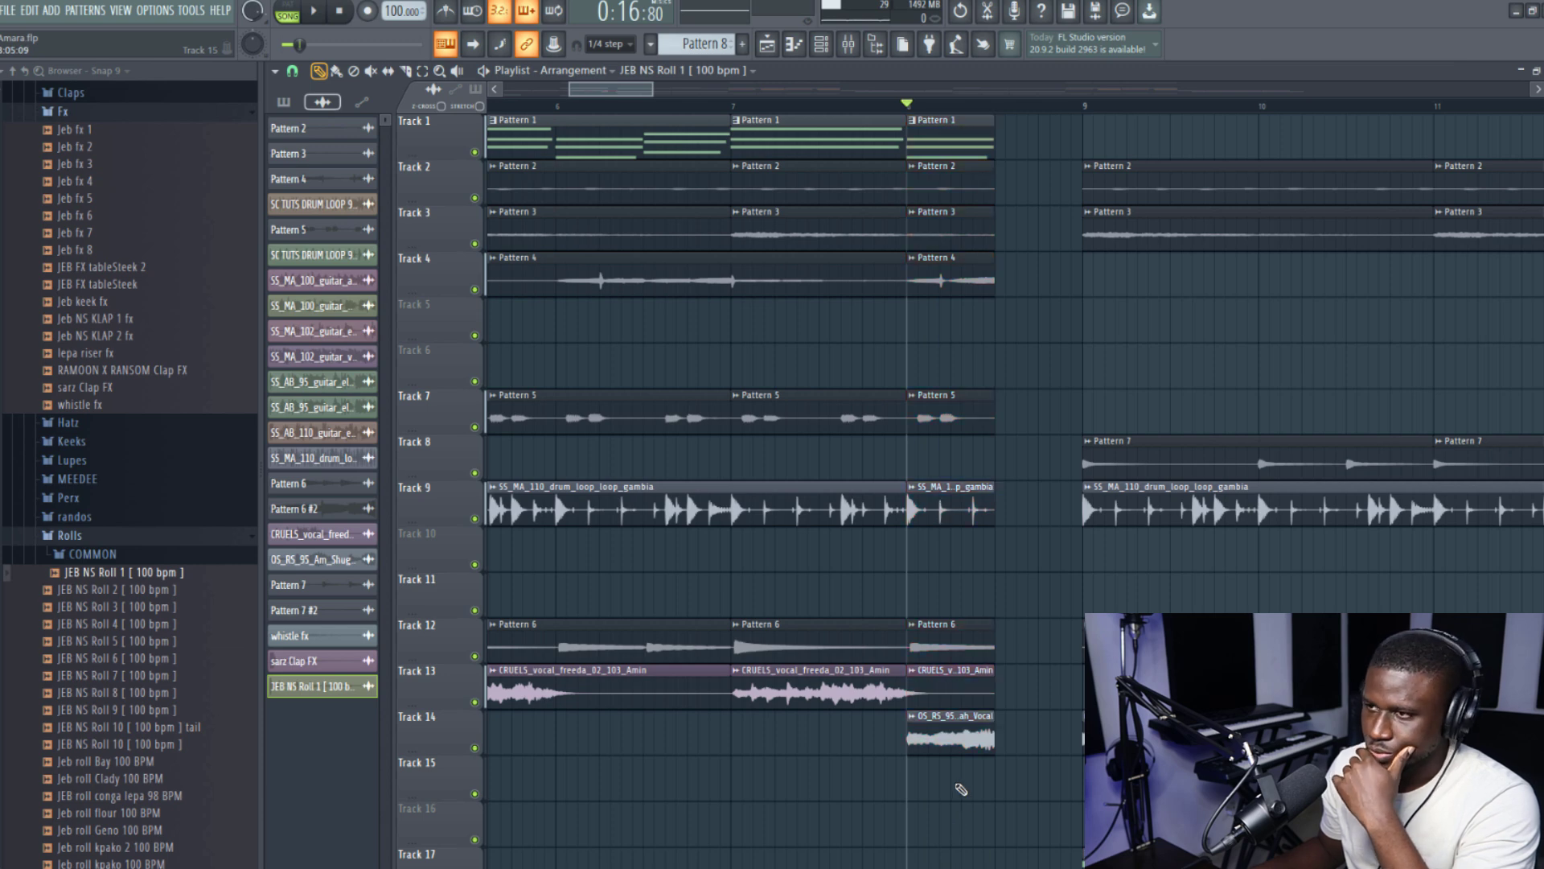
key(ctrl+b)
drag(943, 139, 943, 833)
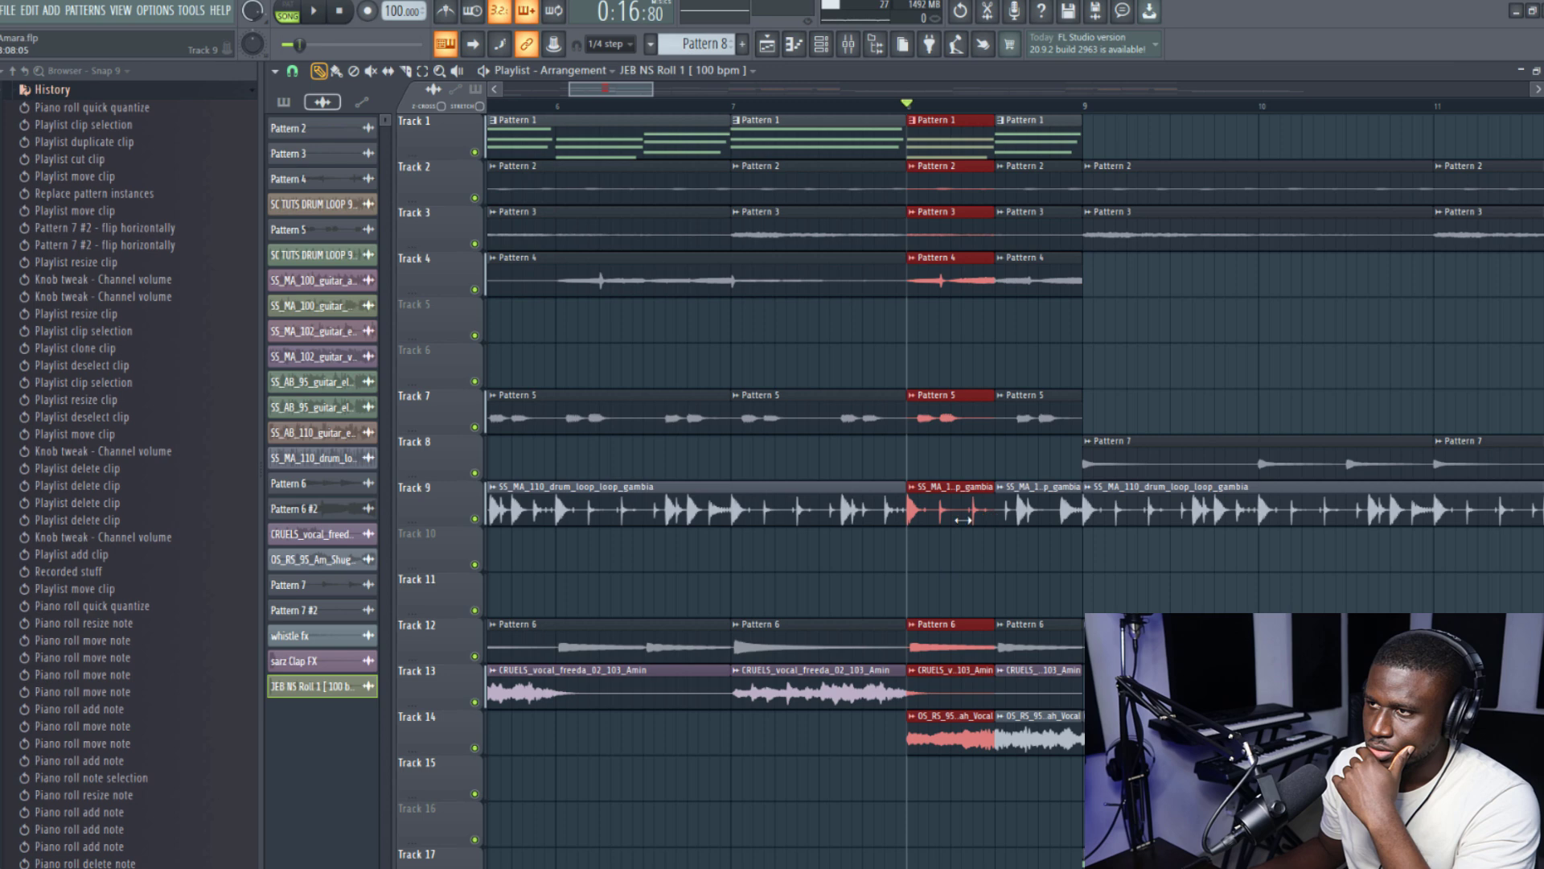
drag(986, 517, 948, 524)
key(space)
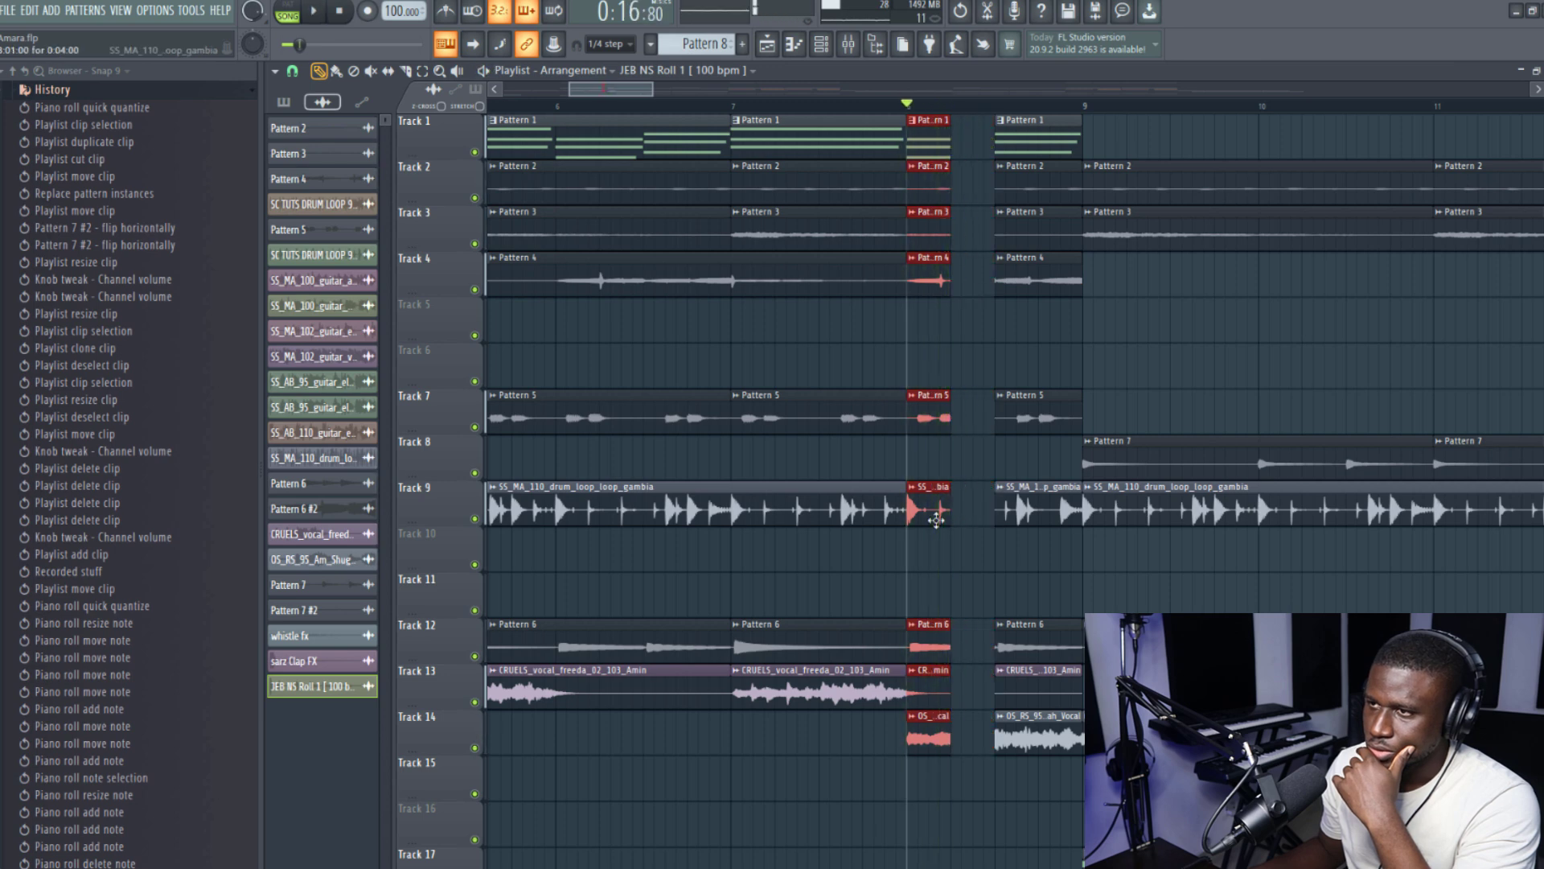
Step: Trim the clips at the start of bar 8 to 2-step chops and place a copy of them on beat two
drag(945, 517, 934, 521)
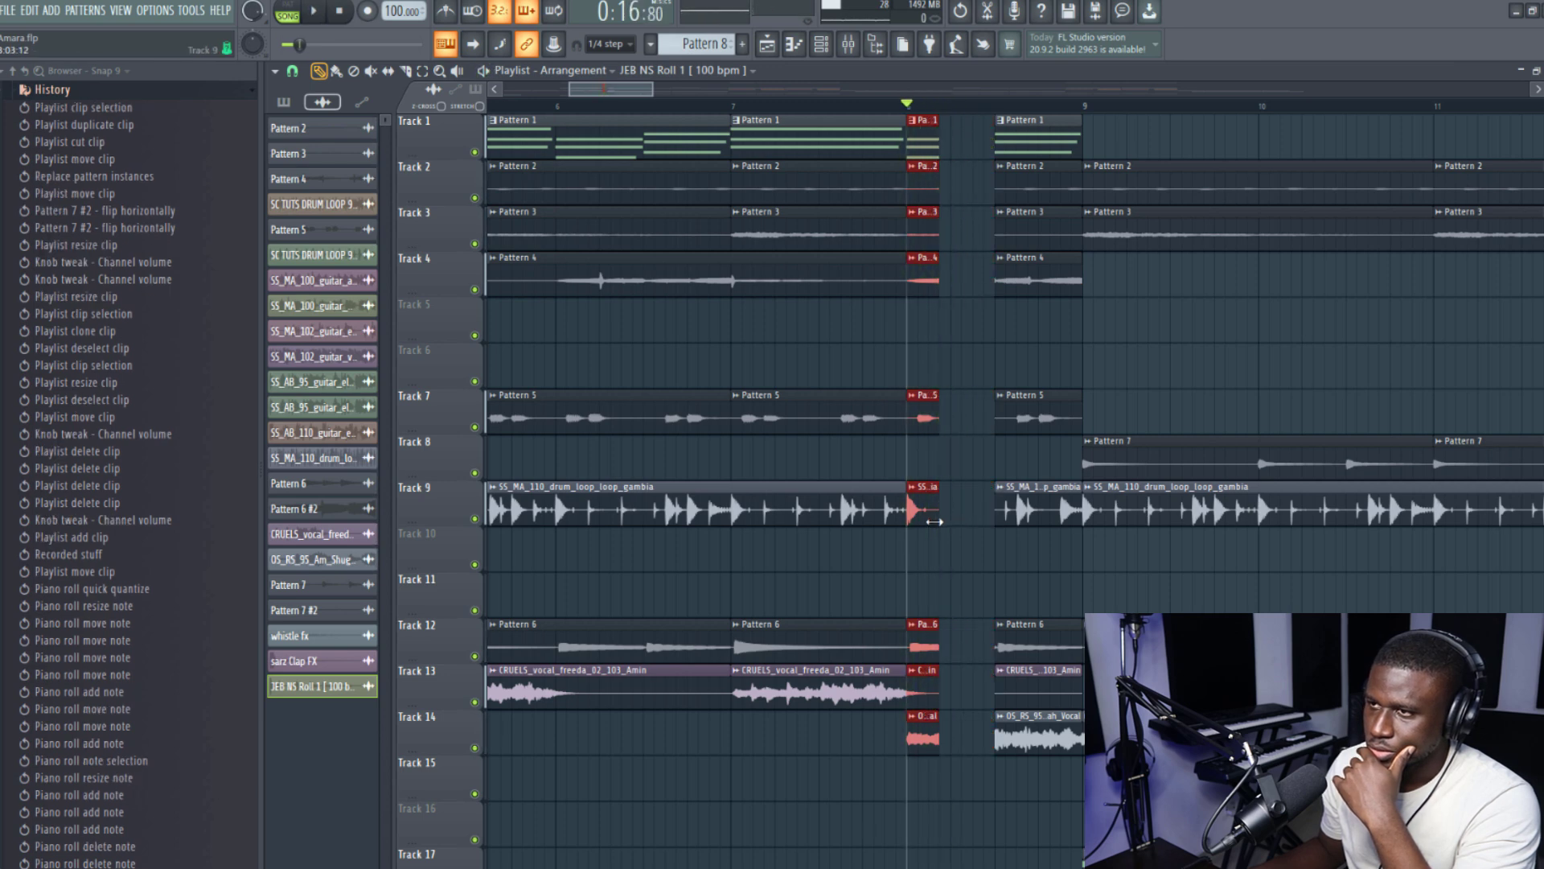
key(ctrl+b)
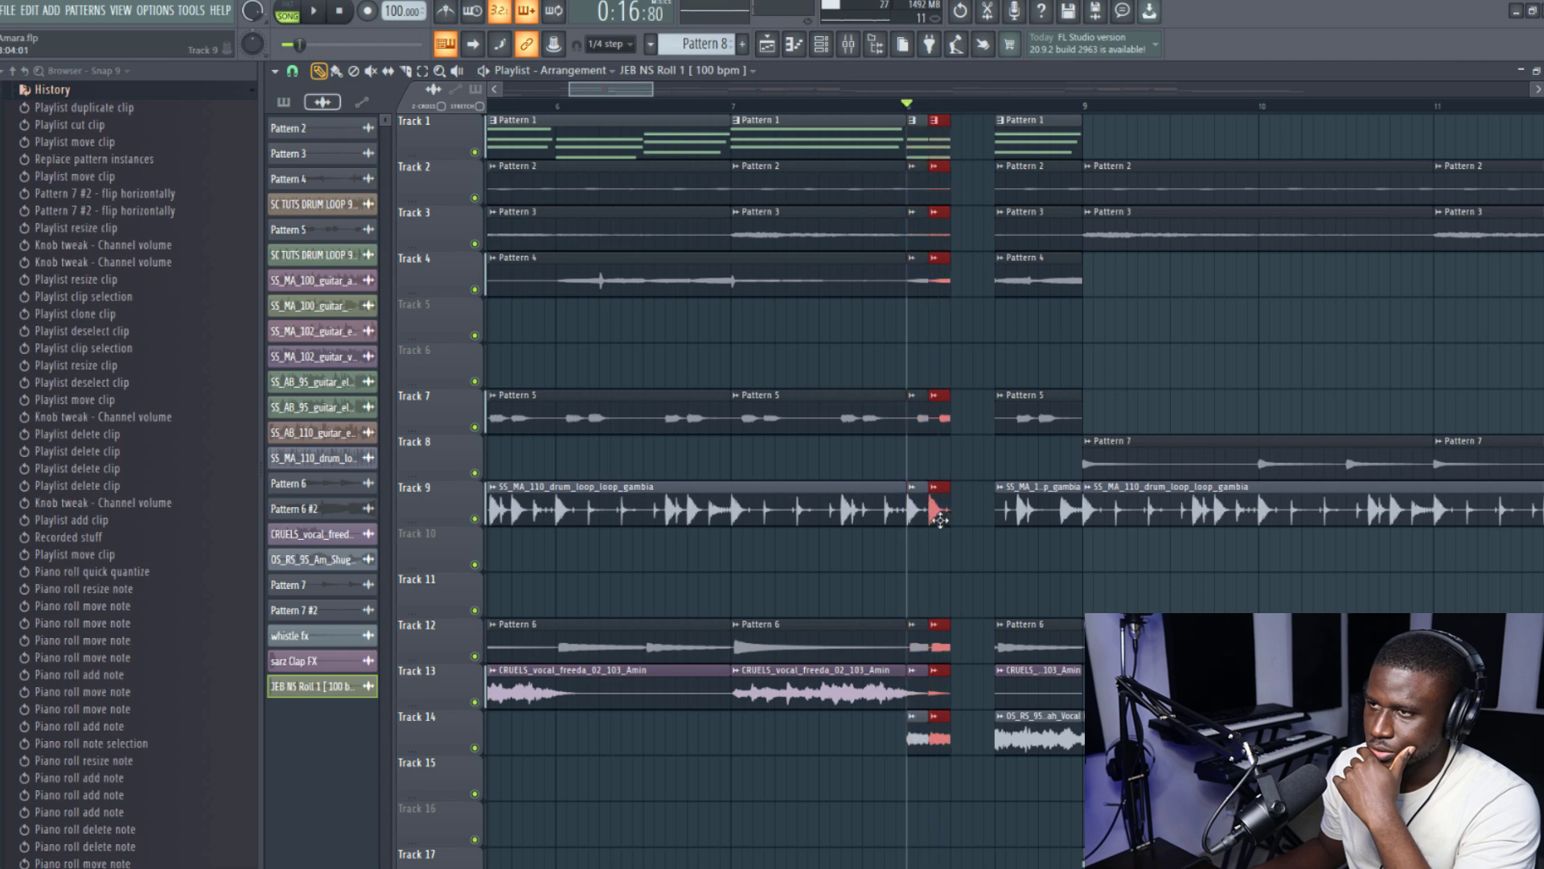
drag(943, 520, 952, 516)
key(space)
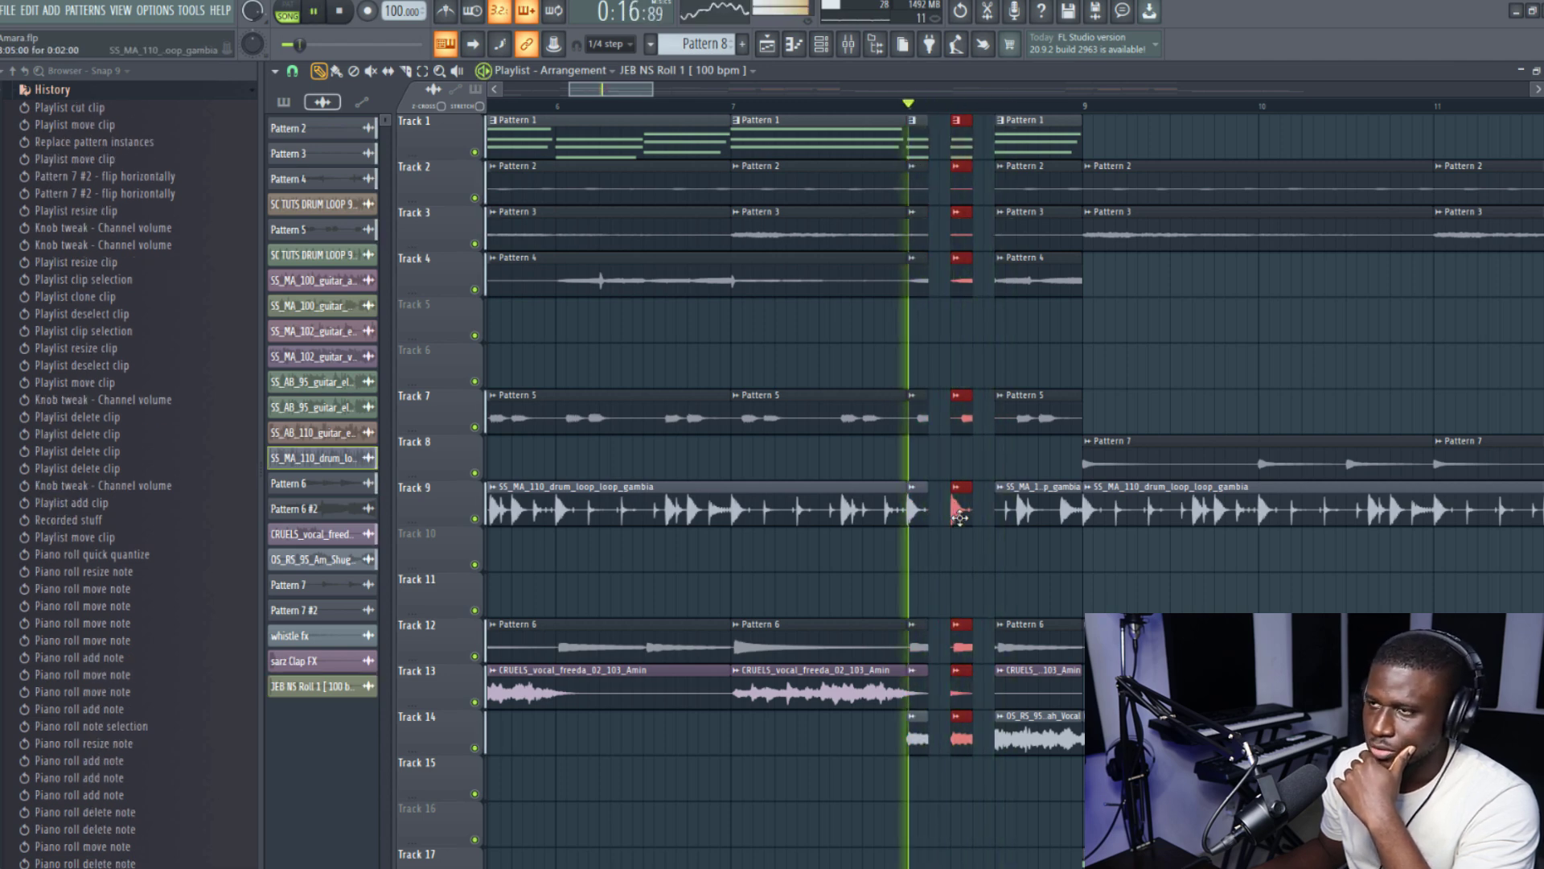
key(space)
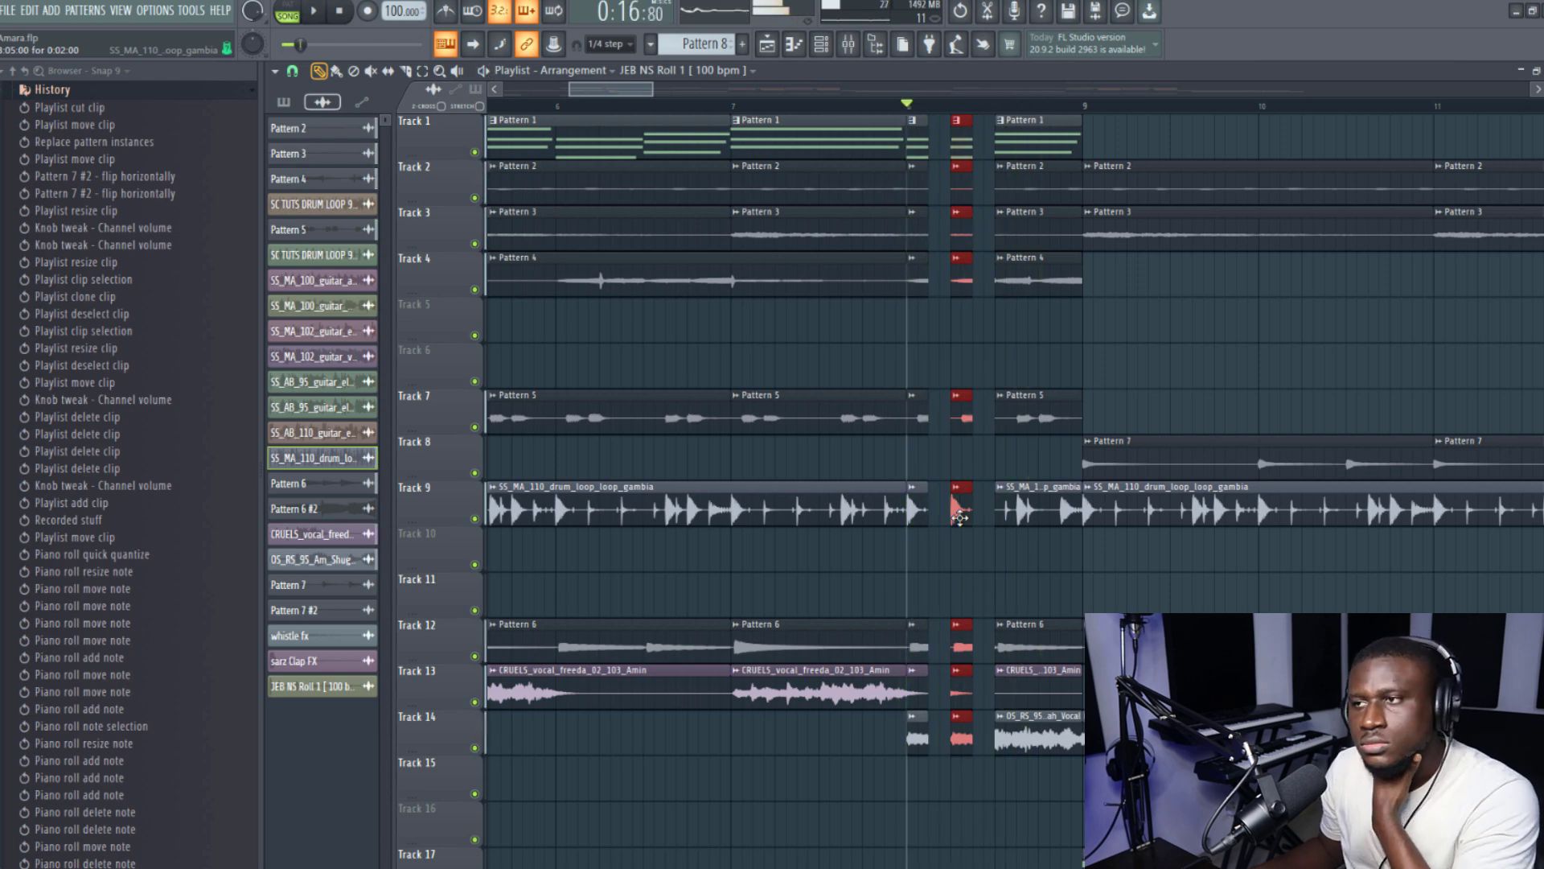
Step: Trim the second-half clips of bar 8 to start on beat four and place a copy of the 2-step chops on beat three
drag(1019, 153, 1023, 793)
drag(1002, 738, 1032, 738)
mouse_move(993, 799)
mouse_down()
mouse_move(955, 116)
mouse_move(963, 139)
mouse_move(1000, 141)
mouse_up()
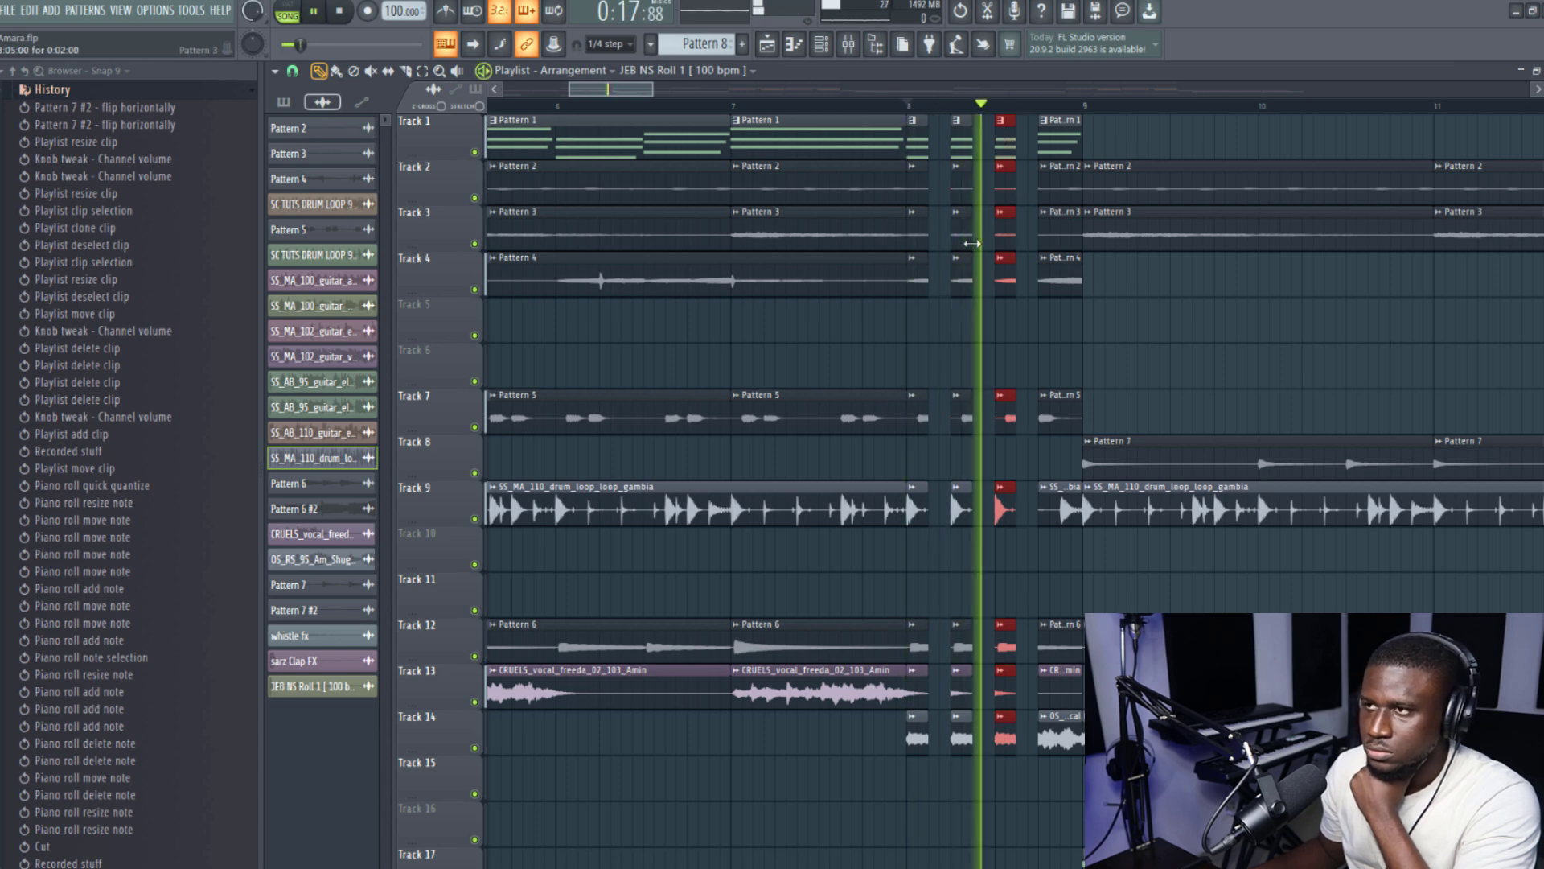
key(space)
key(space)
Step: Replace the remaining clips on beat four of bar 8 with two back-to-back copies of the 2-step chops
drag(1059, 123, 1048, 784)
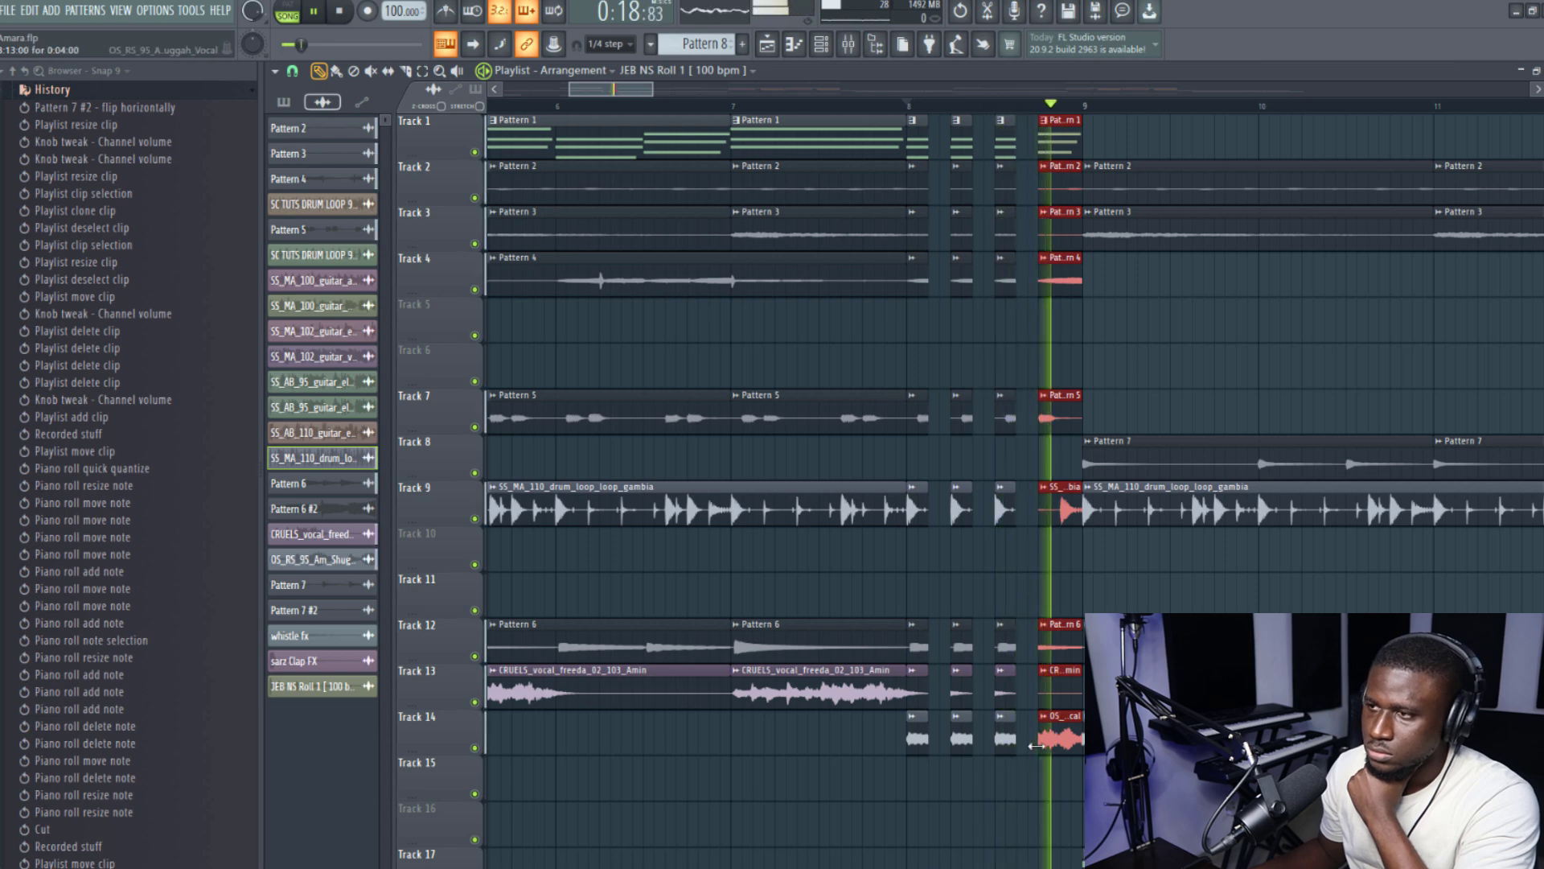
key(Delete)
key(space)
key(space)
key(space)
mouse_move(1021, 120)
mouse_down()
mouse_move(955, 805)
mouse_move(988, 805)
mouse_move(1012, 744)
mouse_move(1039, 744)
mouse_up()
key(space)
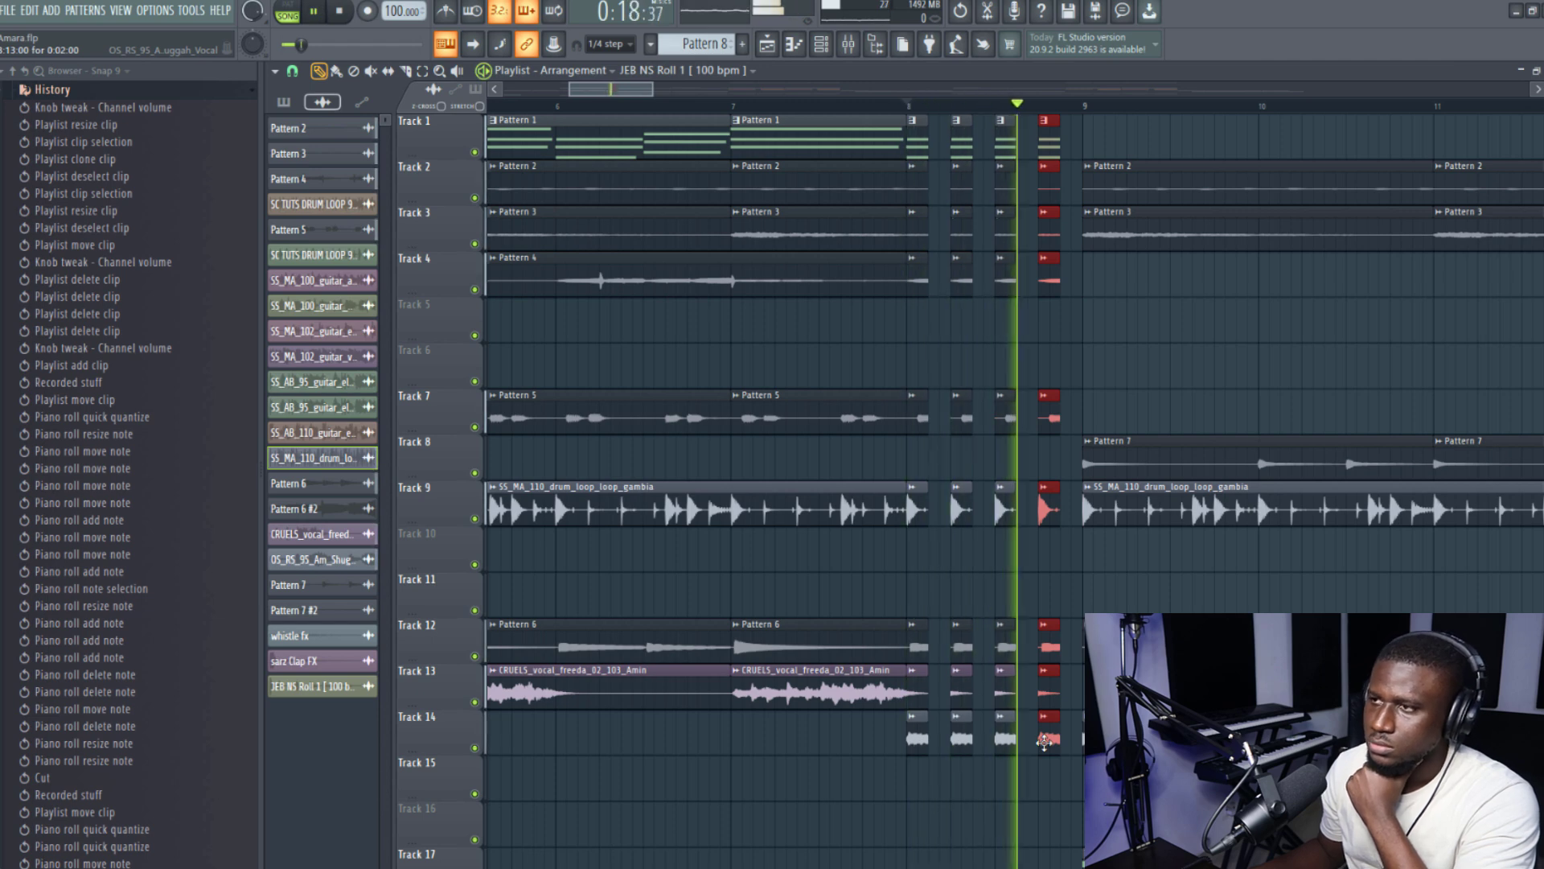
drag(1043, 740, 1066, 748)
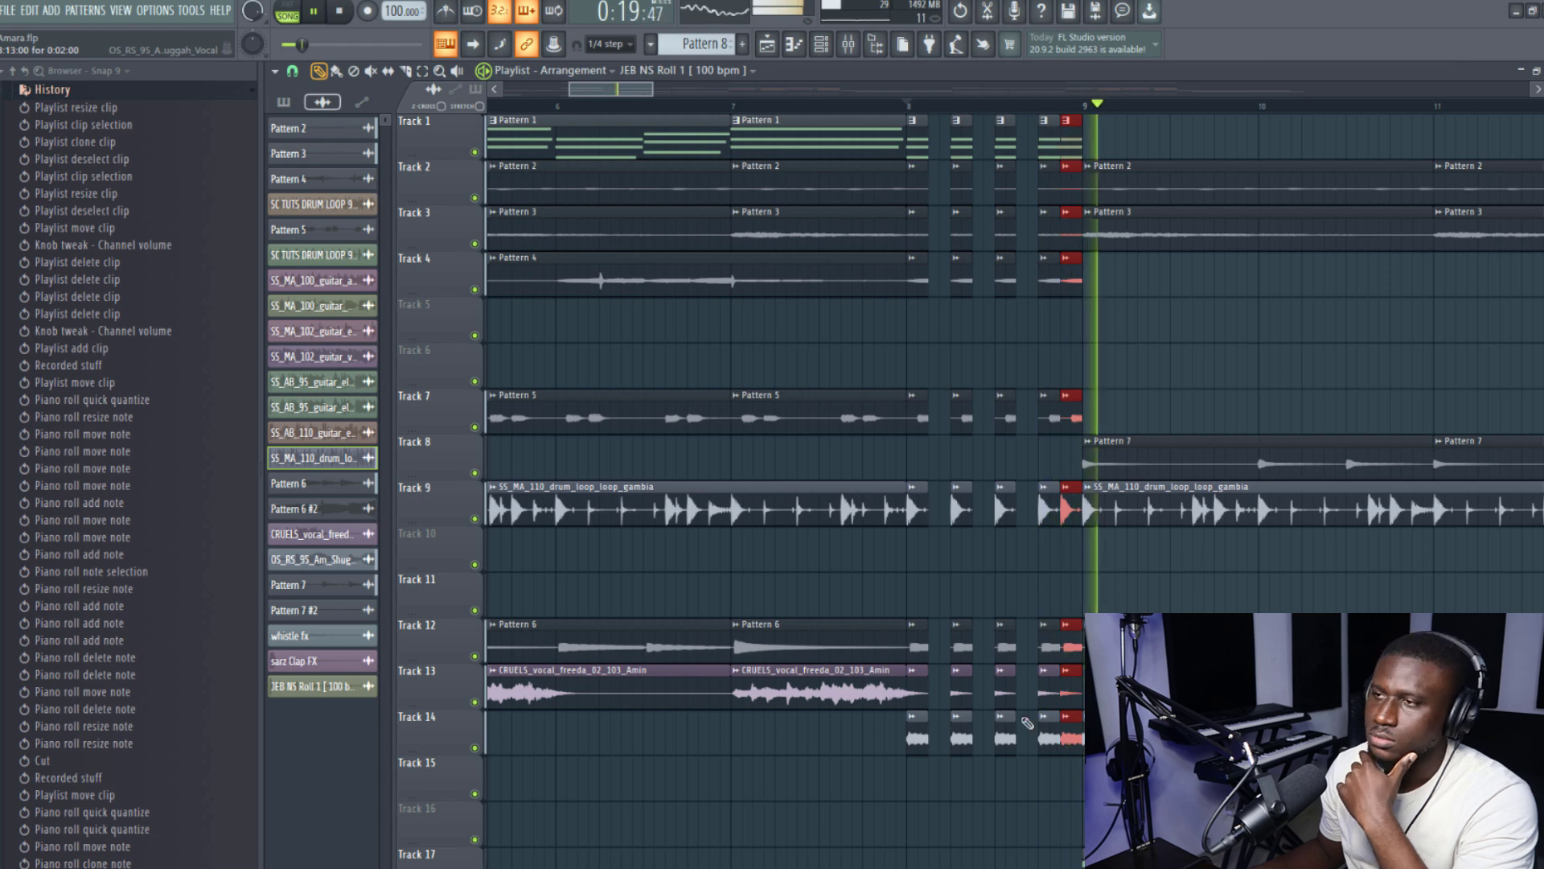
Step: Lengthen the chops on the first three beats of bar 8 to 4 steps each and play the stutter from bar 7
drag(923, 141, 1039, 727)
key(space)
key(space)
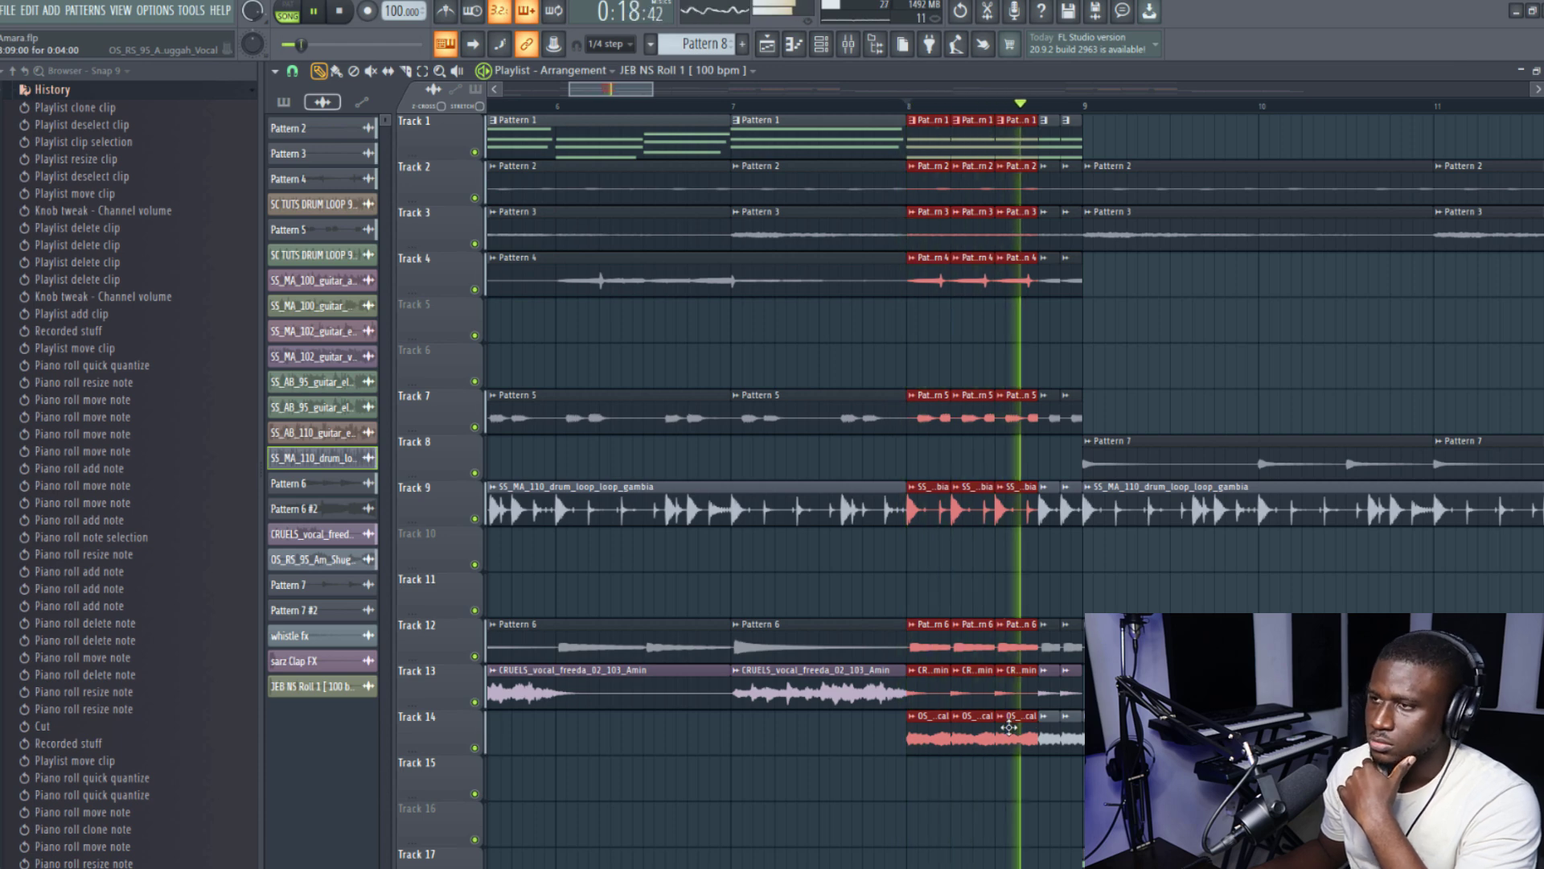
click(732, 111)
Step: Move the Malo_CLASSI TAGGGGG clip from Track 24 to the start of the song on Track 25
scroll(730, 111, down, 4)
scroll(732, 115, down, 1)
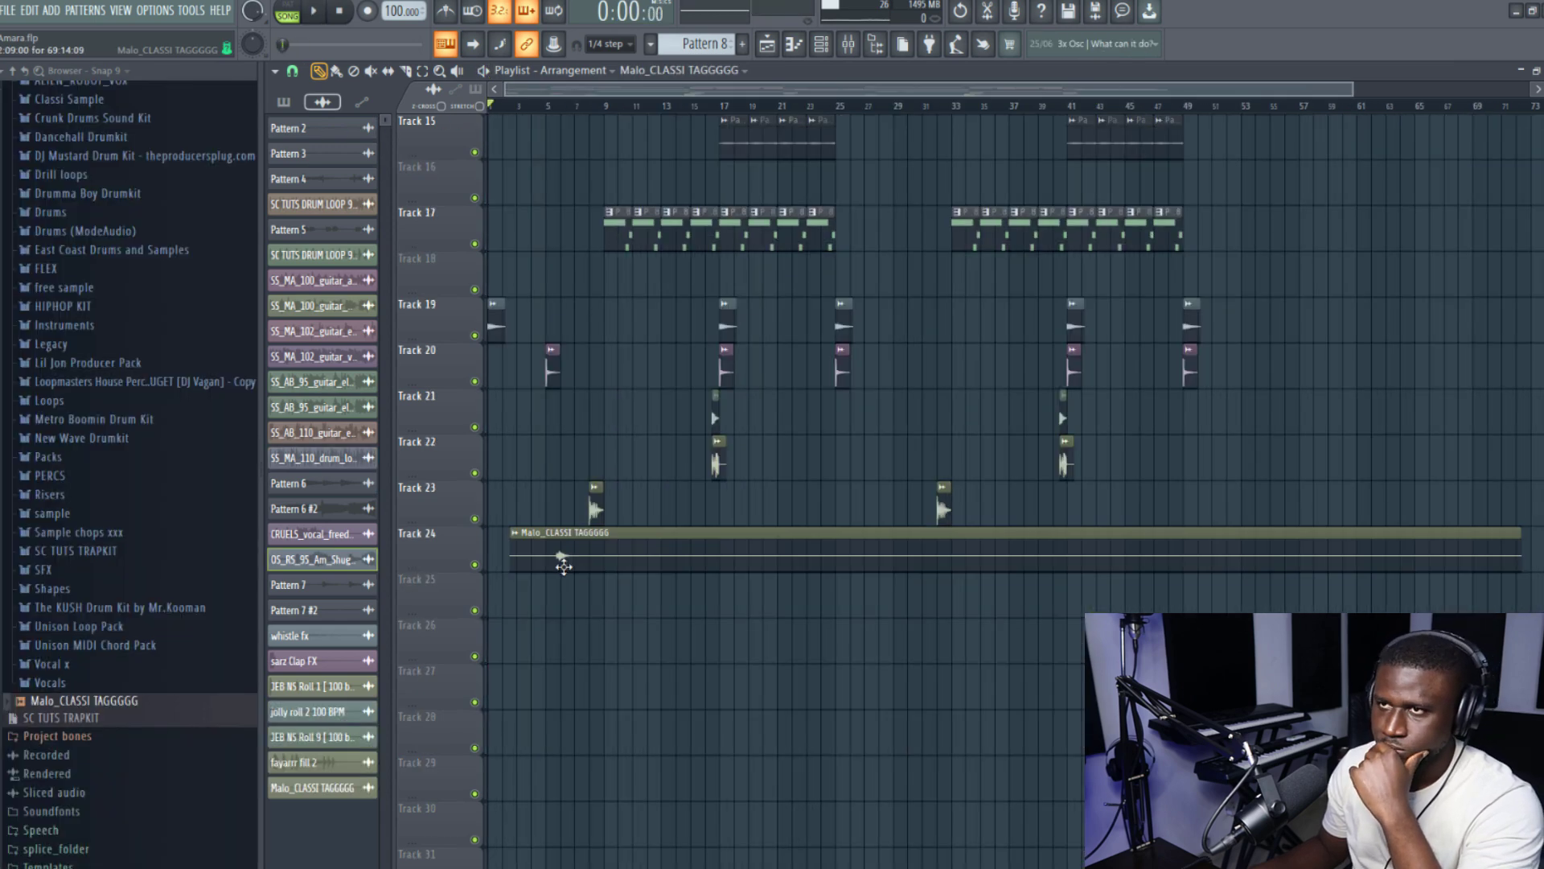
drag(563, 566, 493, 611)
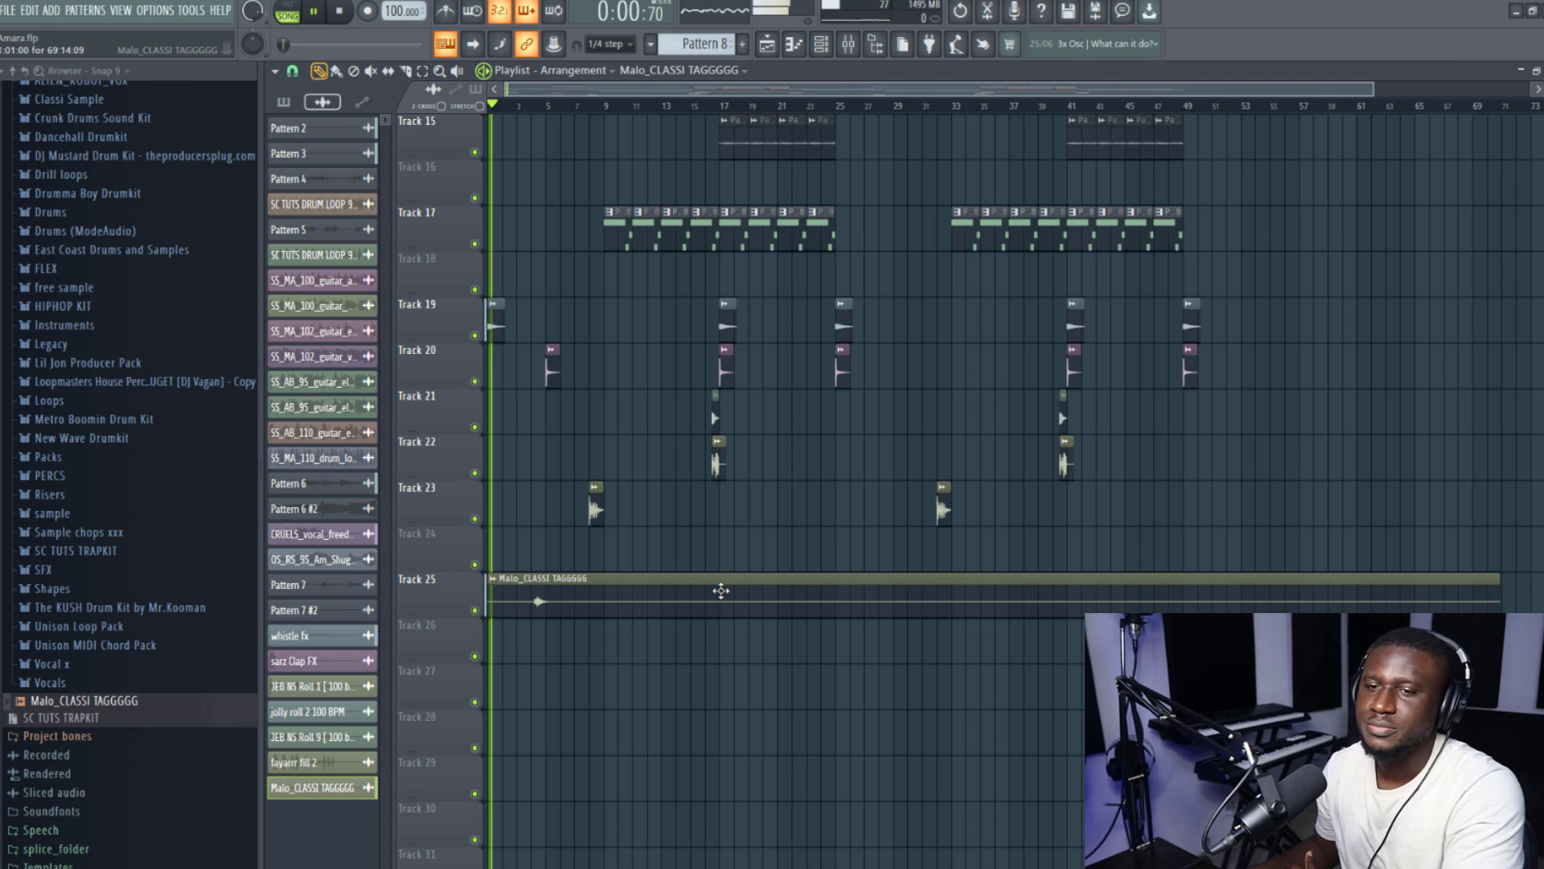
Step: Examine the arrangement on Tracks 11 to 25 while the song plays from the beginning
scroll(721, 590, down, 1)
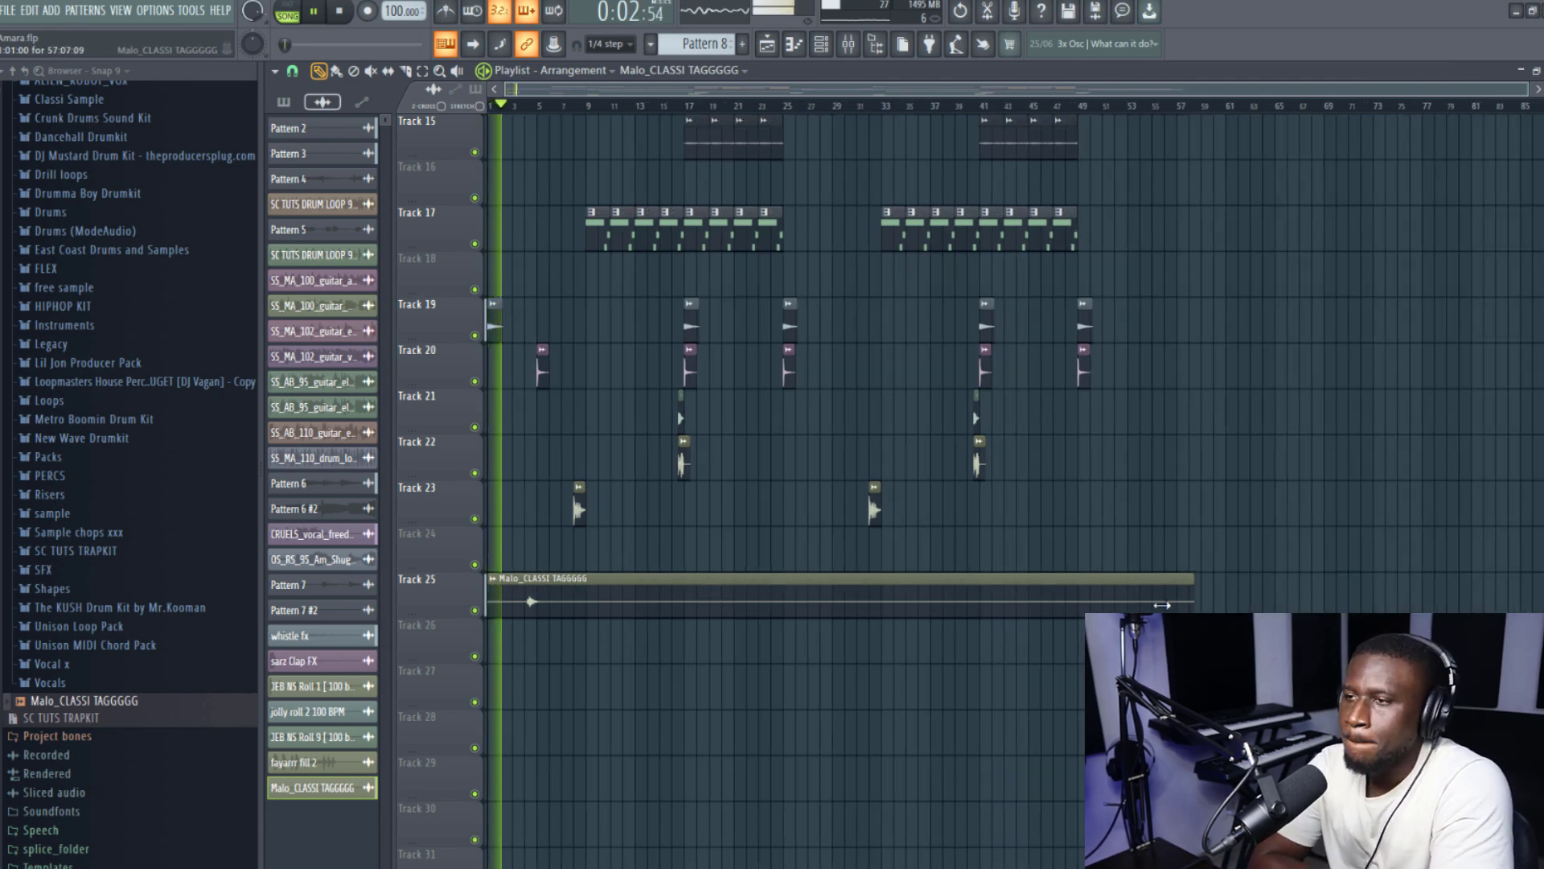
scroll(686, 507, up, 3)
scroll(519, 401, up, 4)
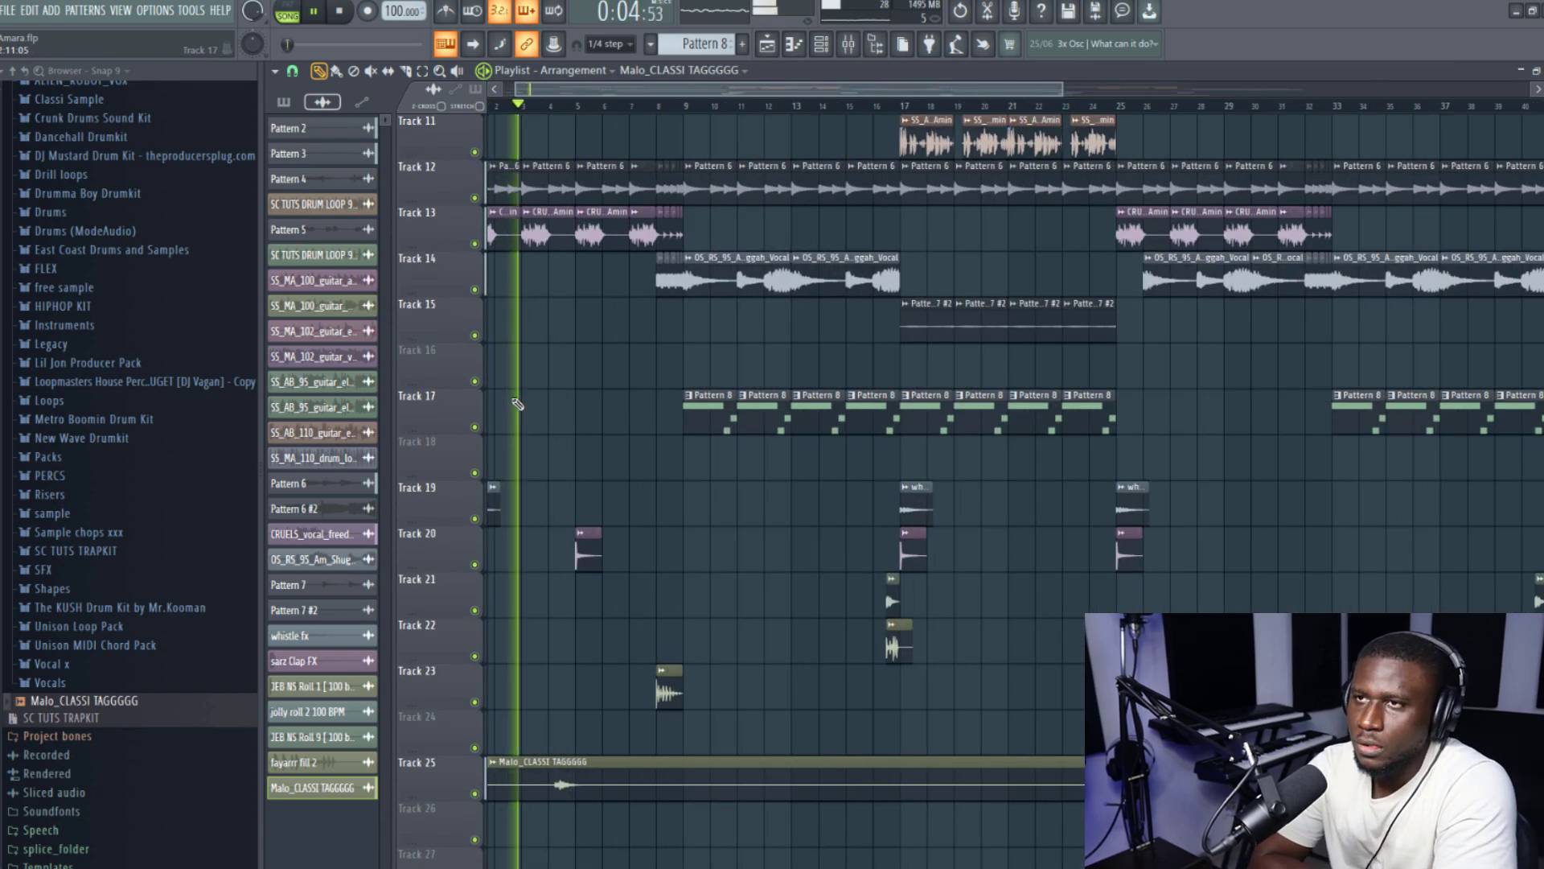
scroll(511, 415, up, 3)
scroll(508, 424, up, 1)
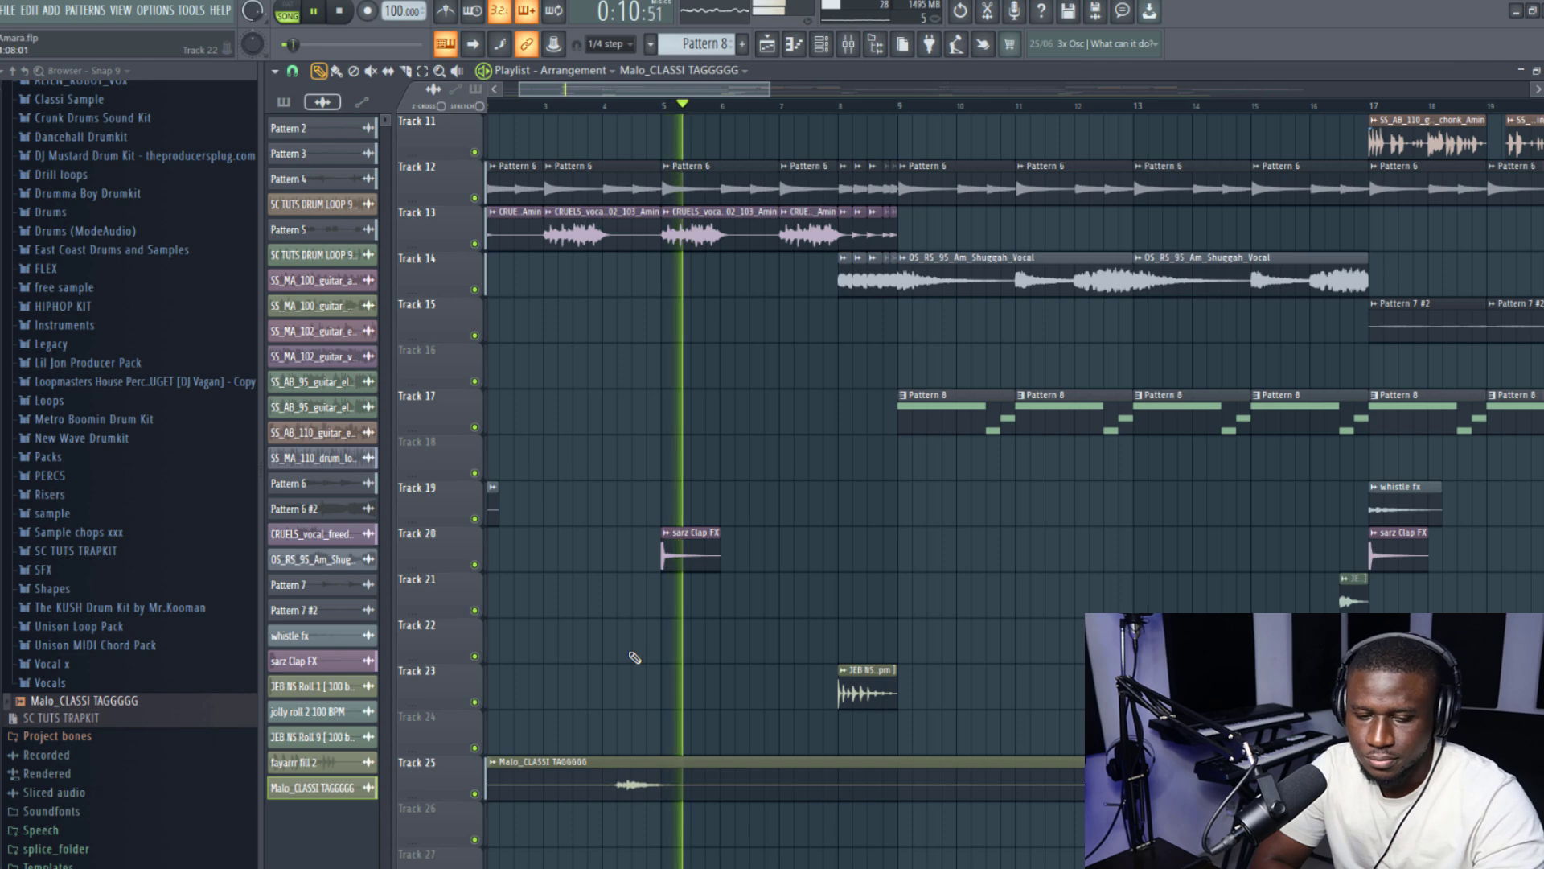
scroll(635, 658, down, 6)
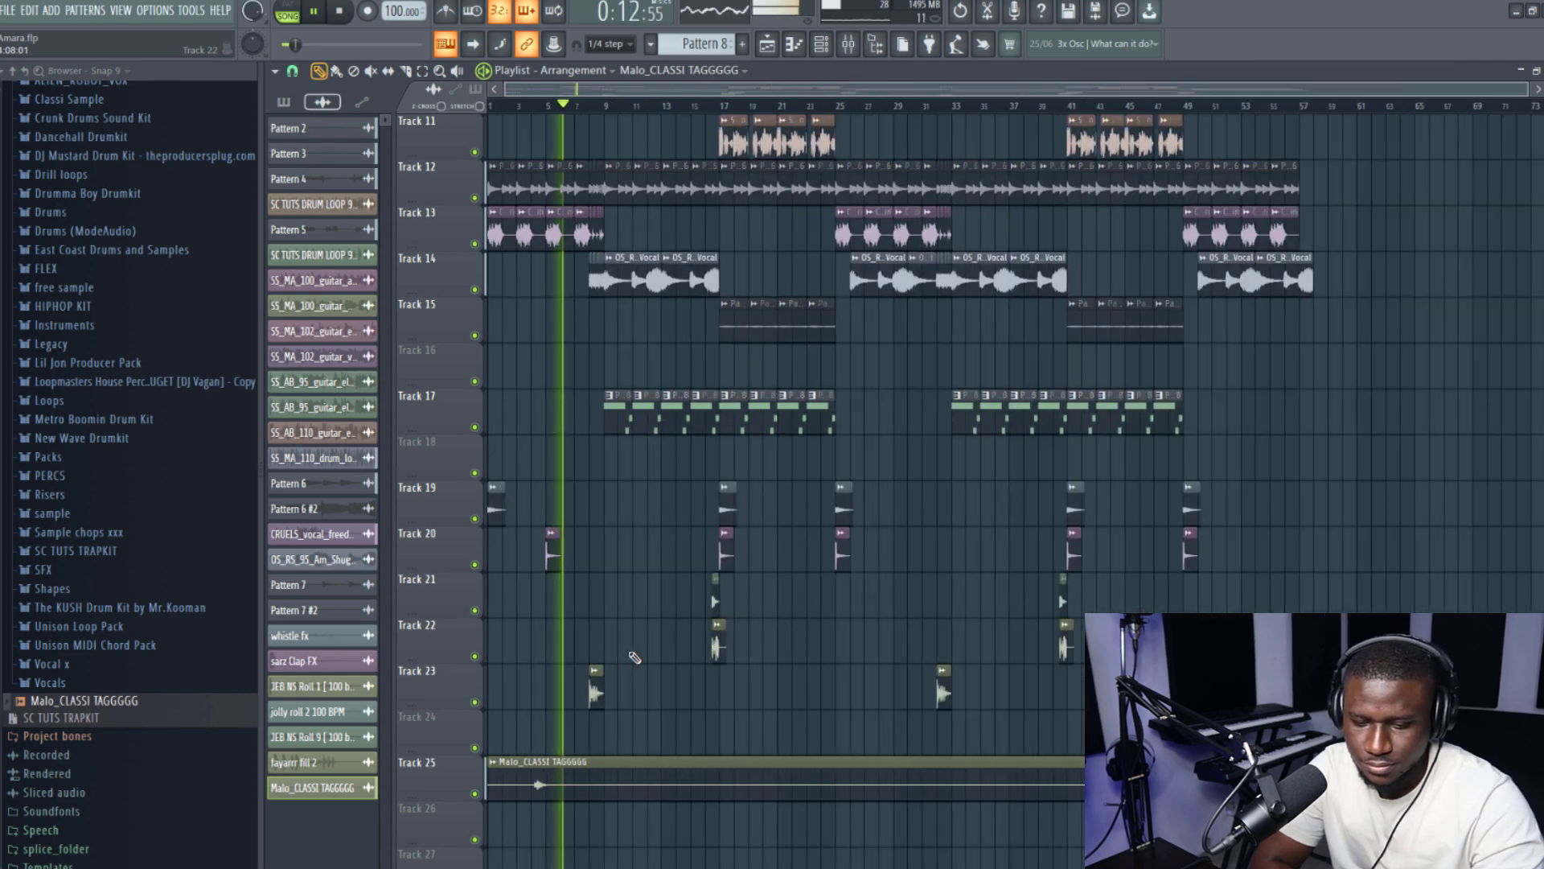